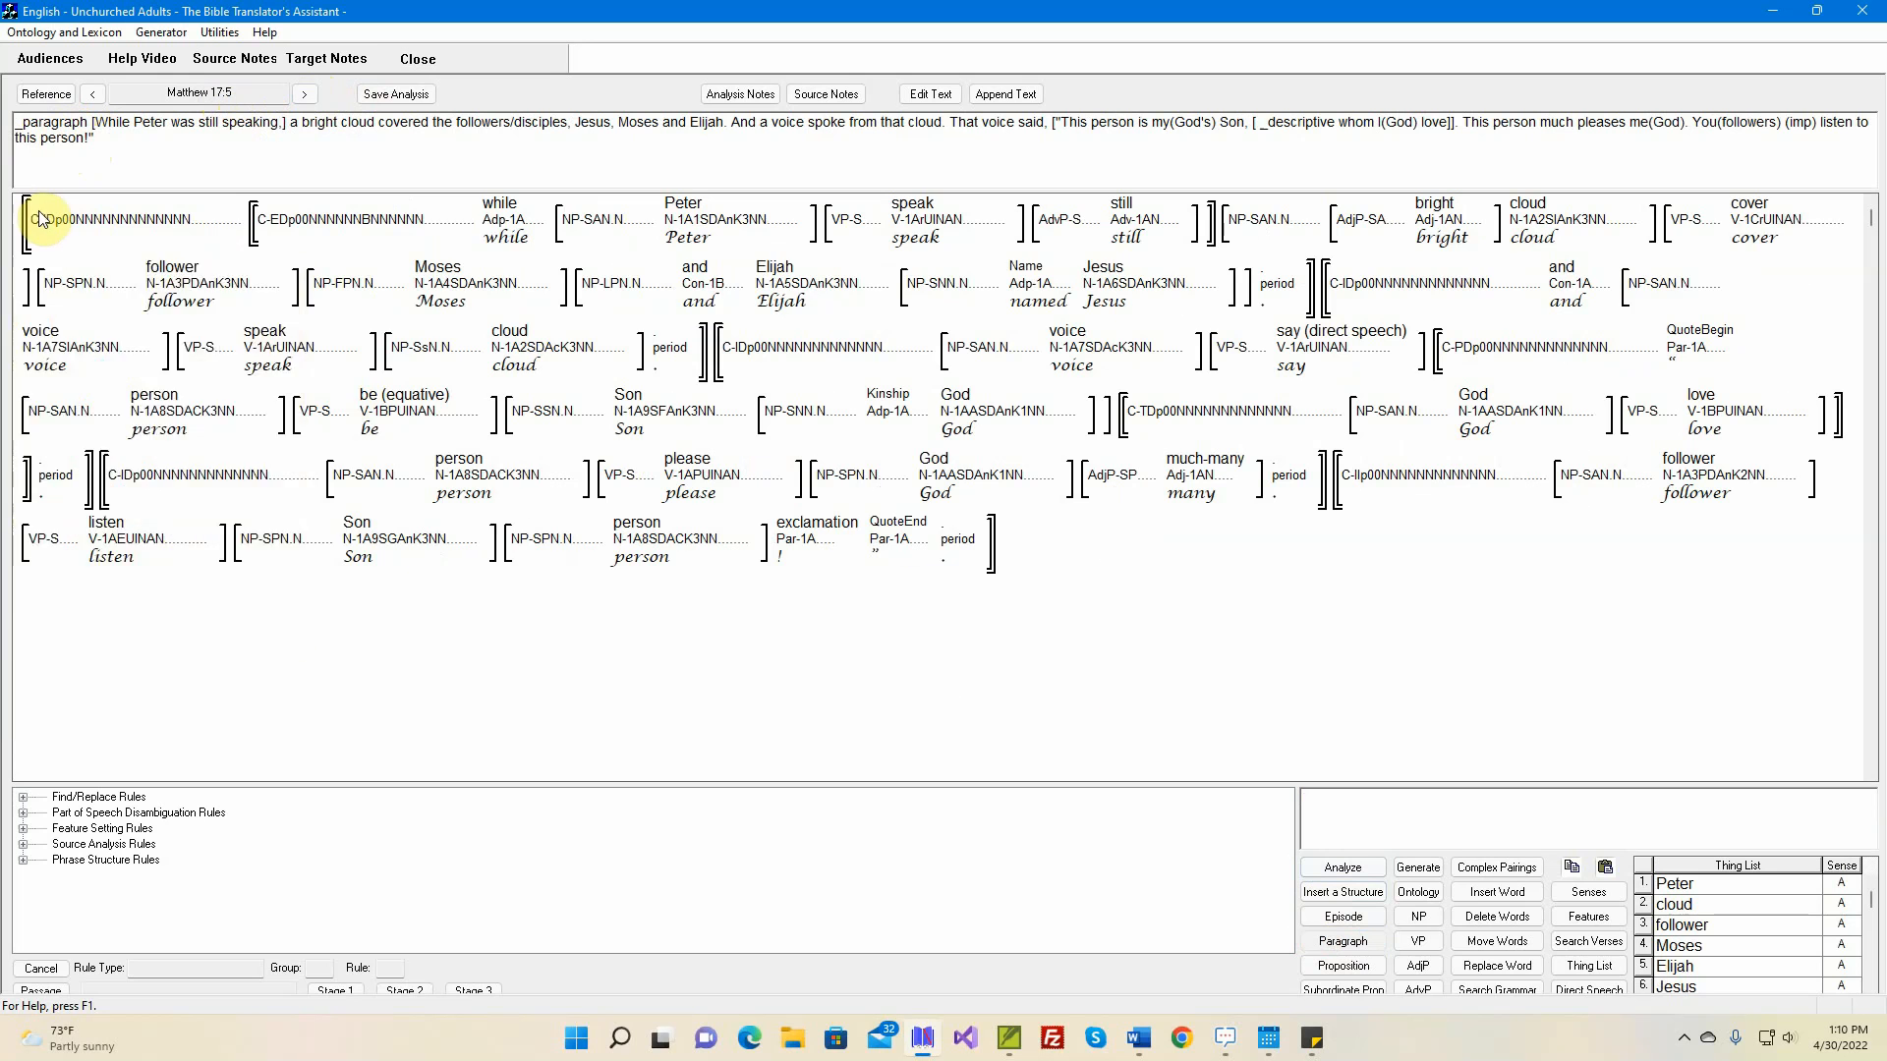
# Insert a paragraph structure before the verse's first clause and try to generate the text, cancelling the case frame update for love-B
pyautogui.click(41, 220)
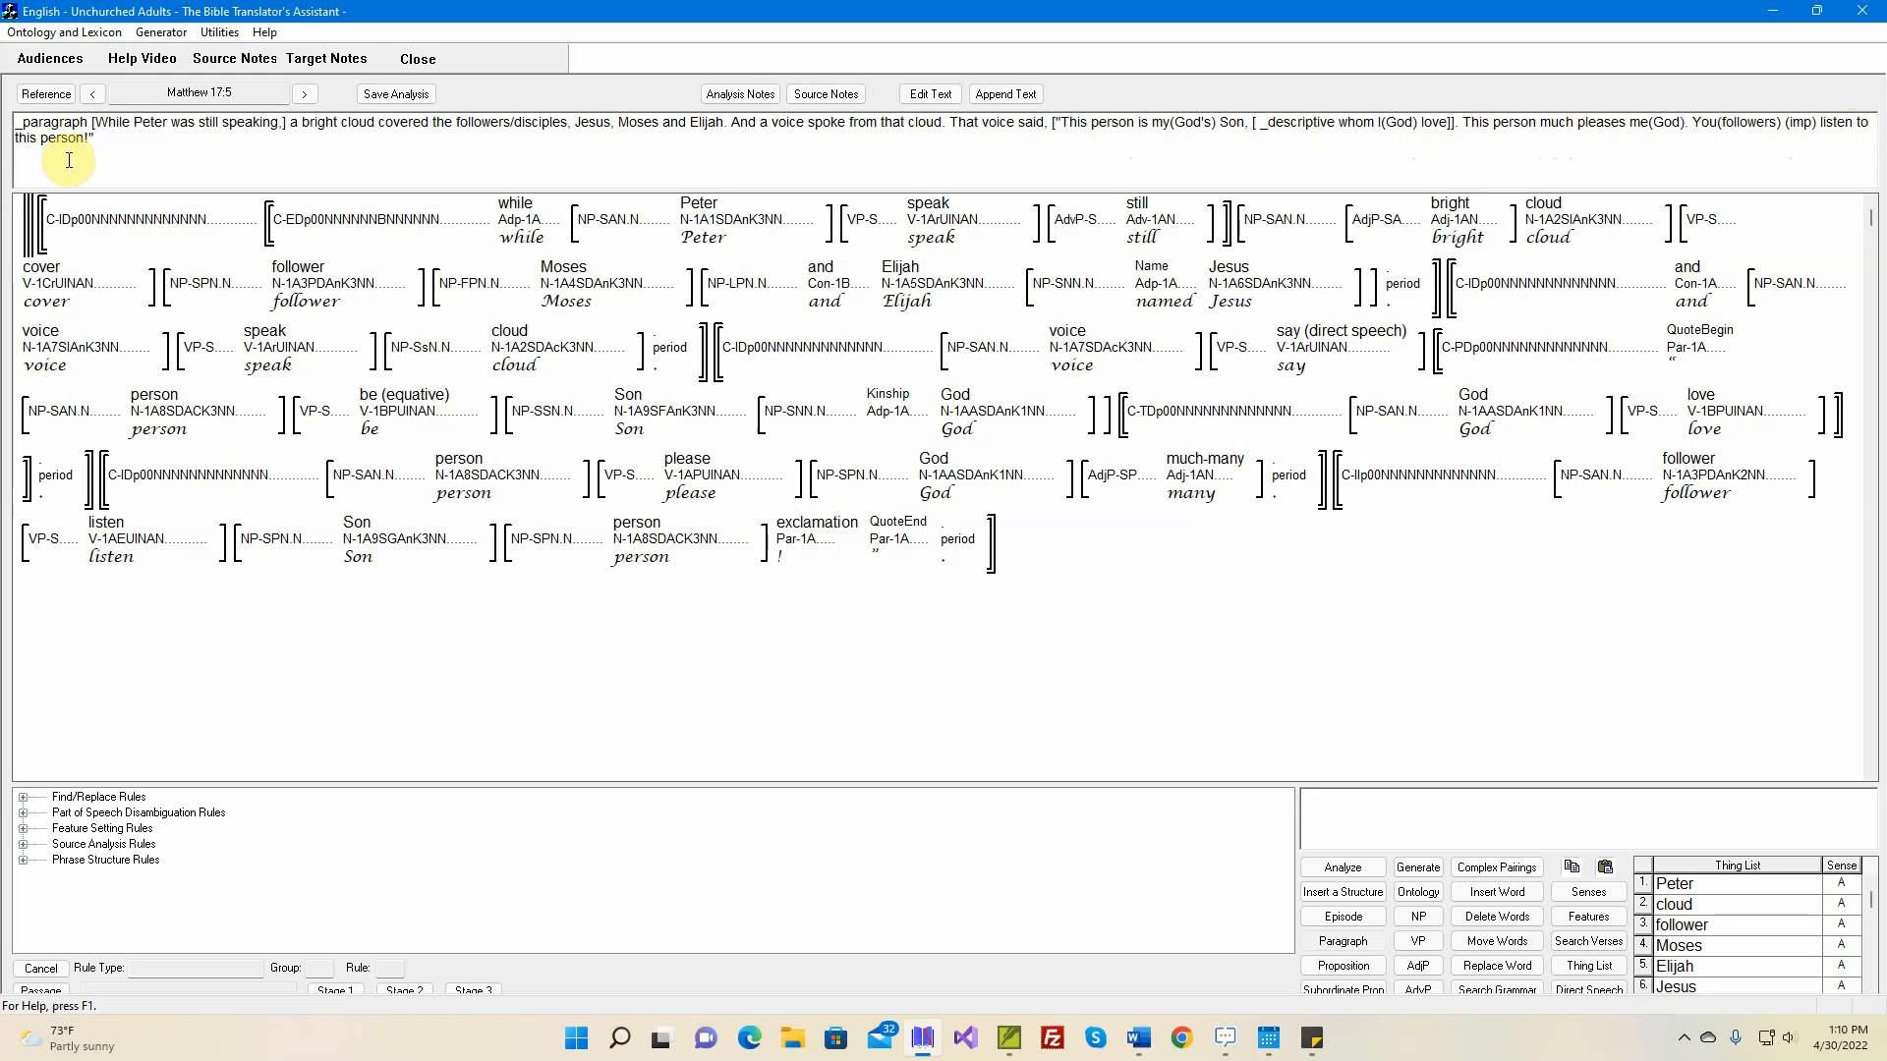
pyautogui.click(1422, 871)
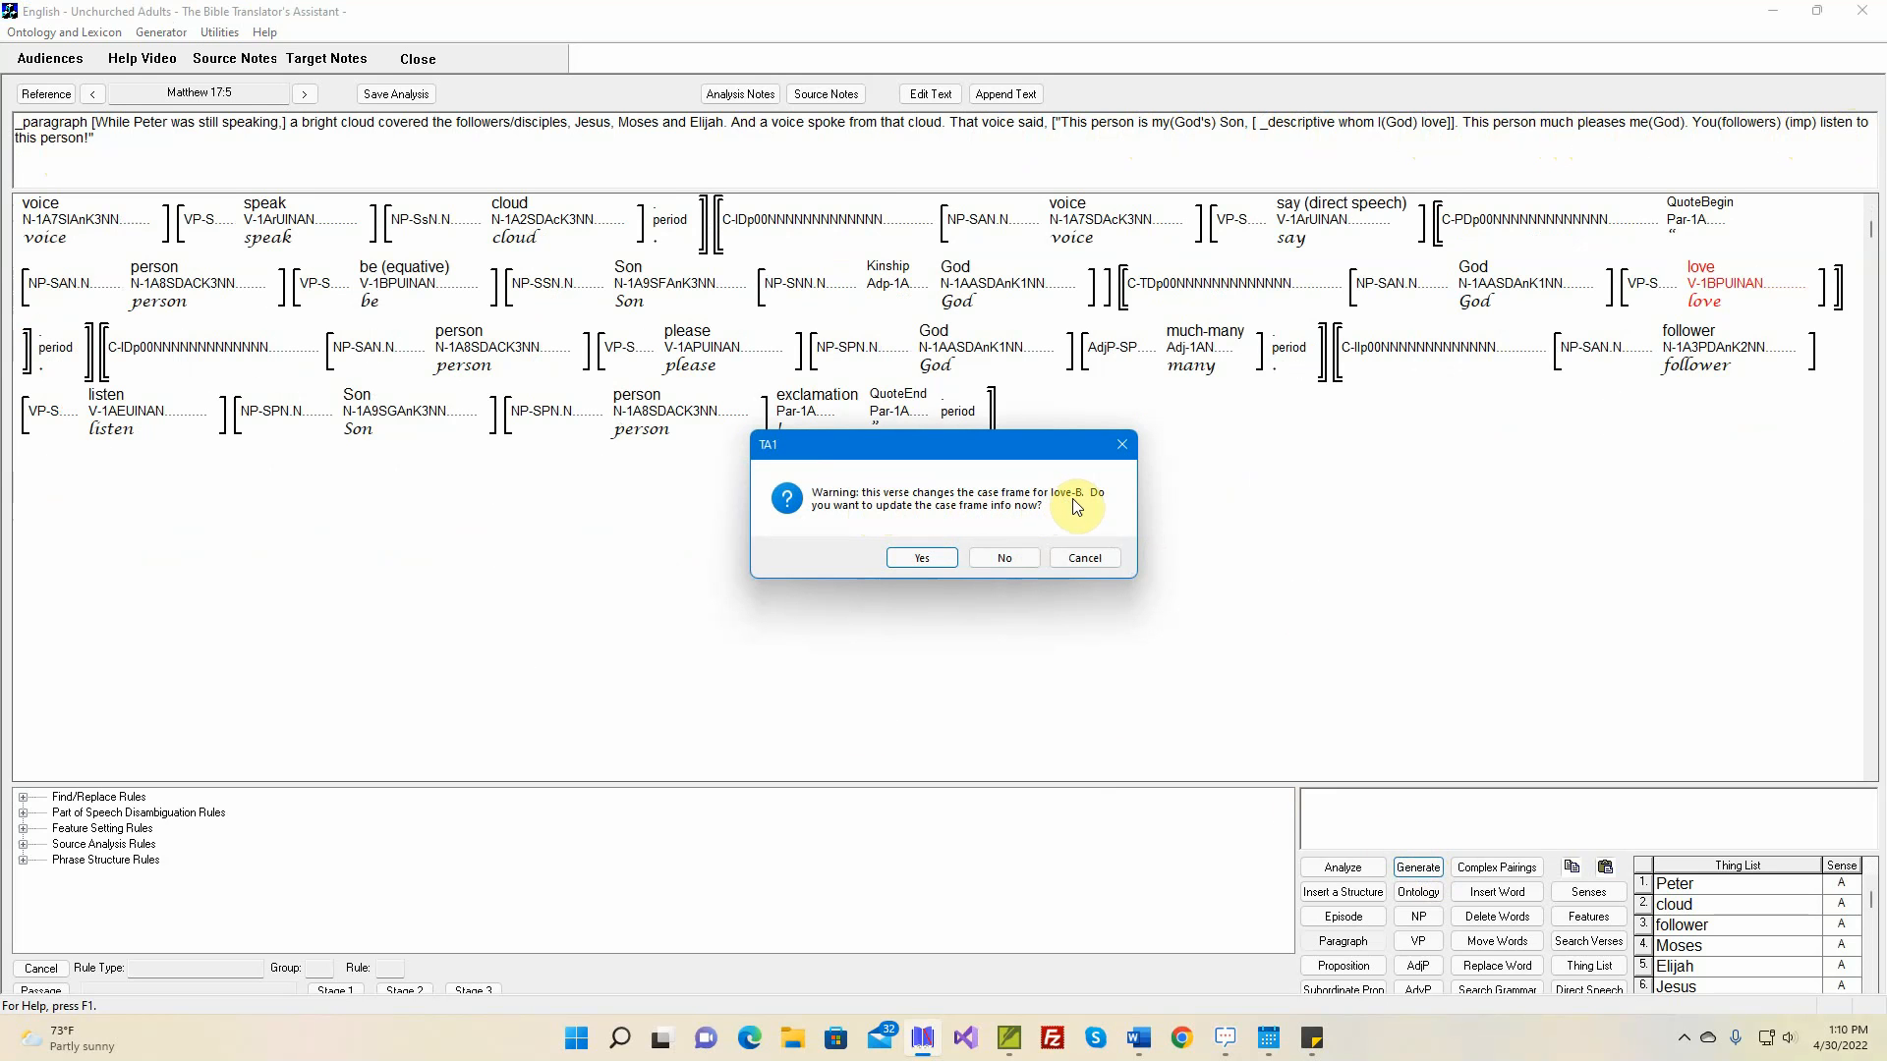
pyautogui.click(1084, 558)
pyautogui.click(1084, 560)
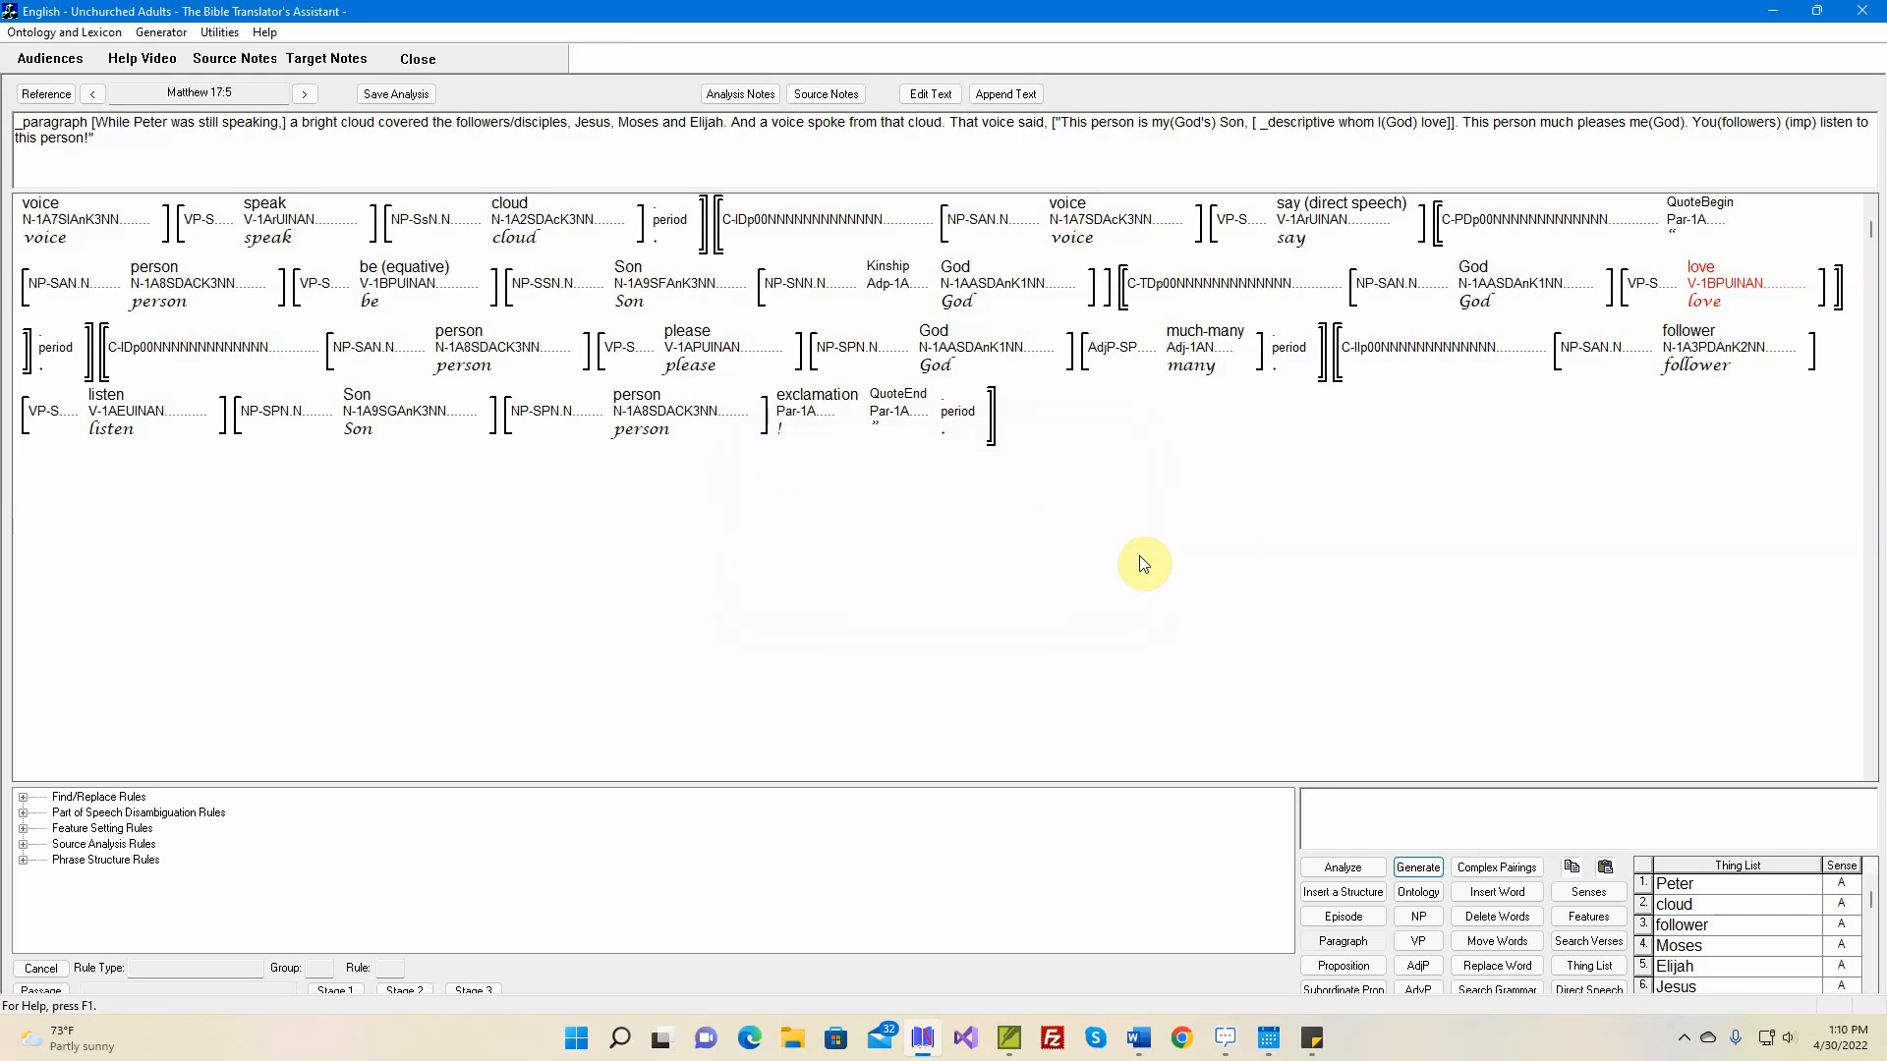
# Copy the whole 'Son' noun phrase, including its nested 'God' phrase, into the relative clause after the verb 'love'
pyautogui.click(1698, 284)
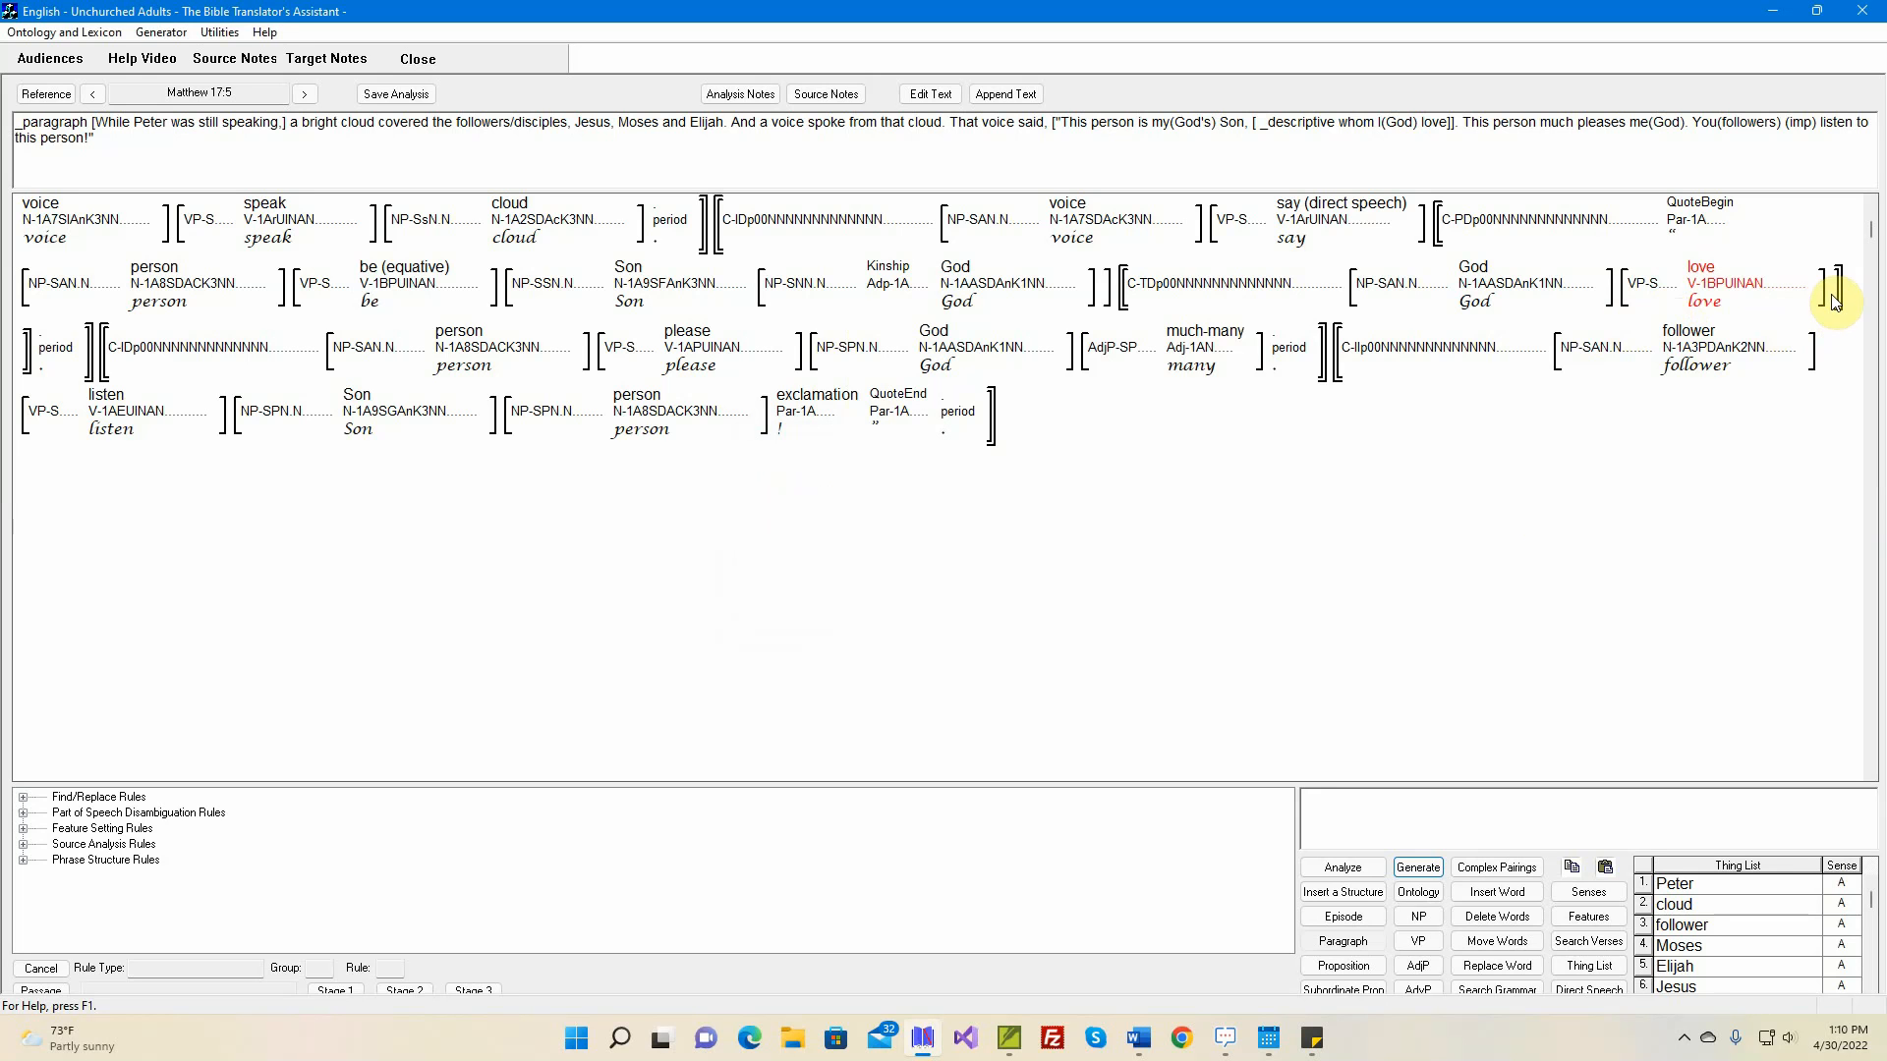
pyautogui.moveTo(1135, 286)
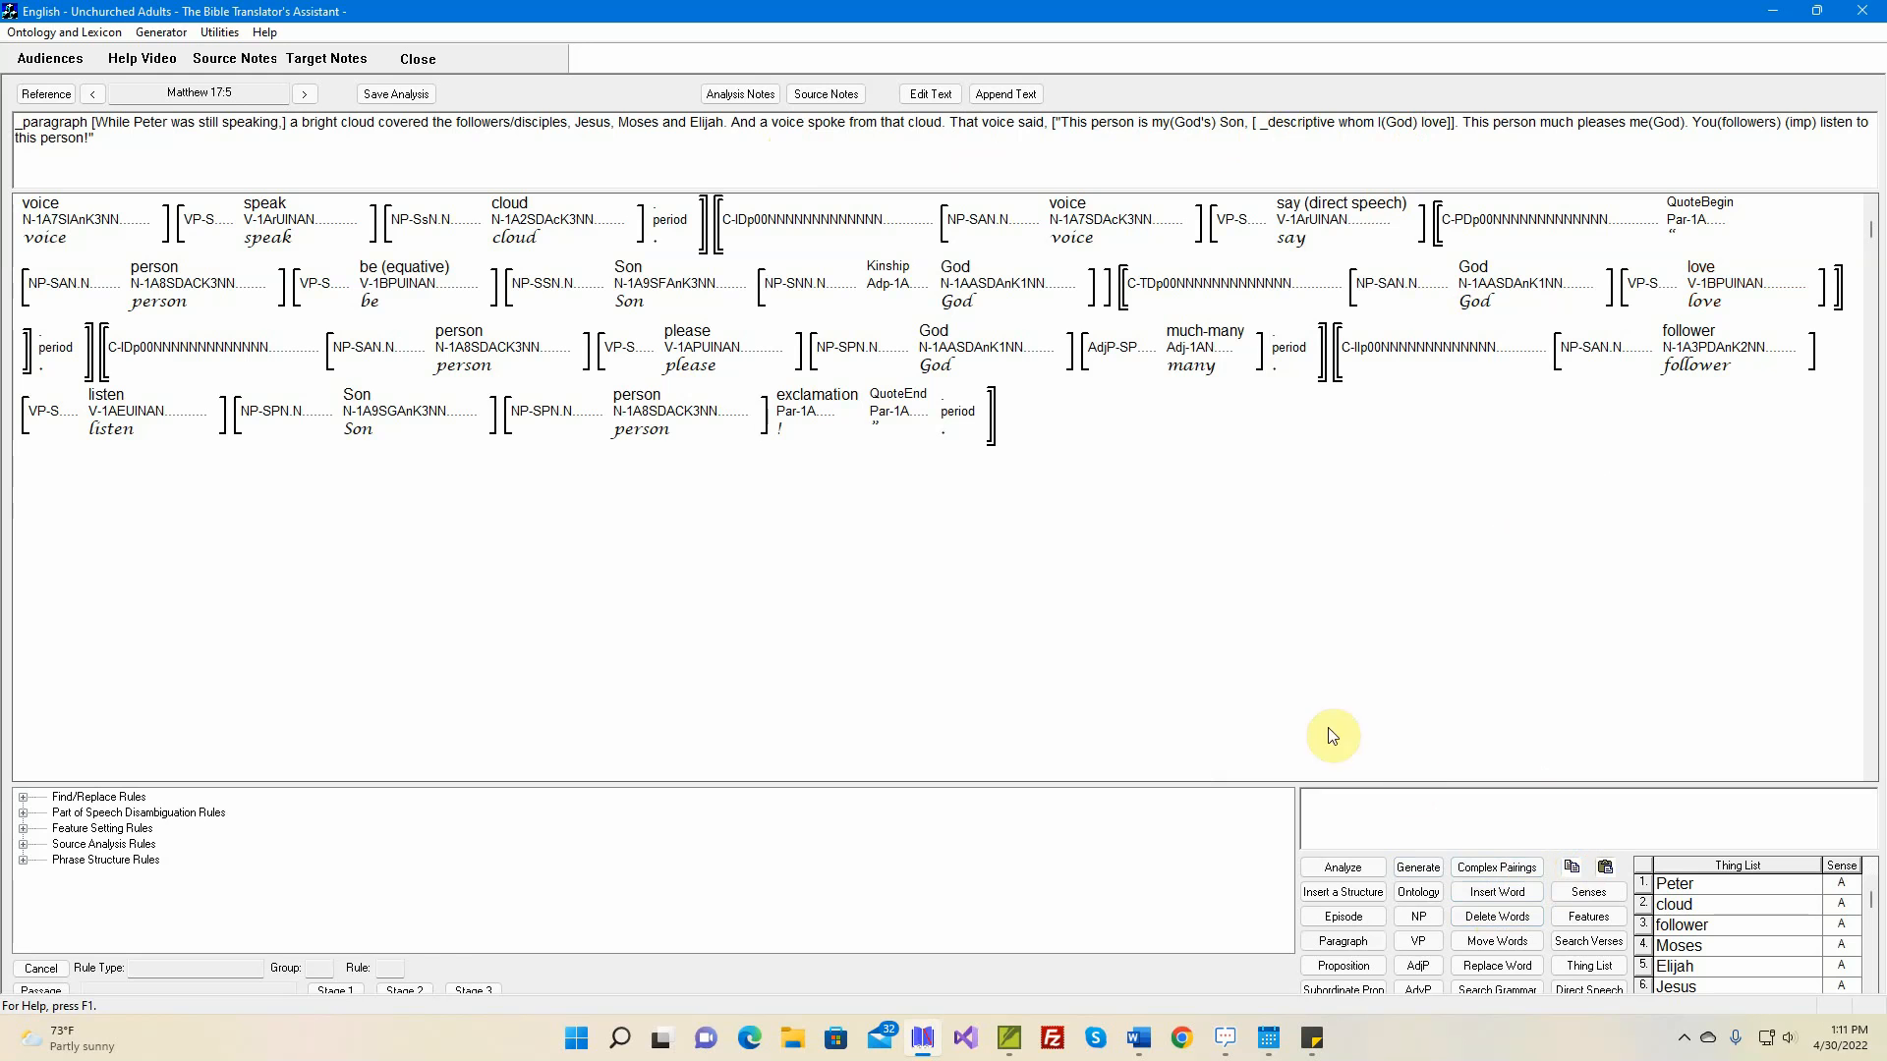
pyautogui.click(555, 293)
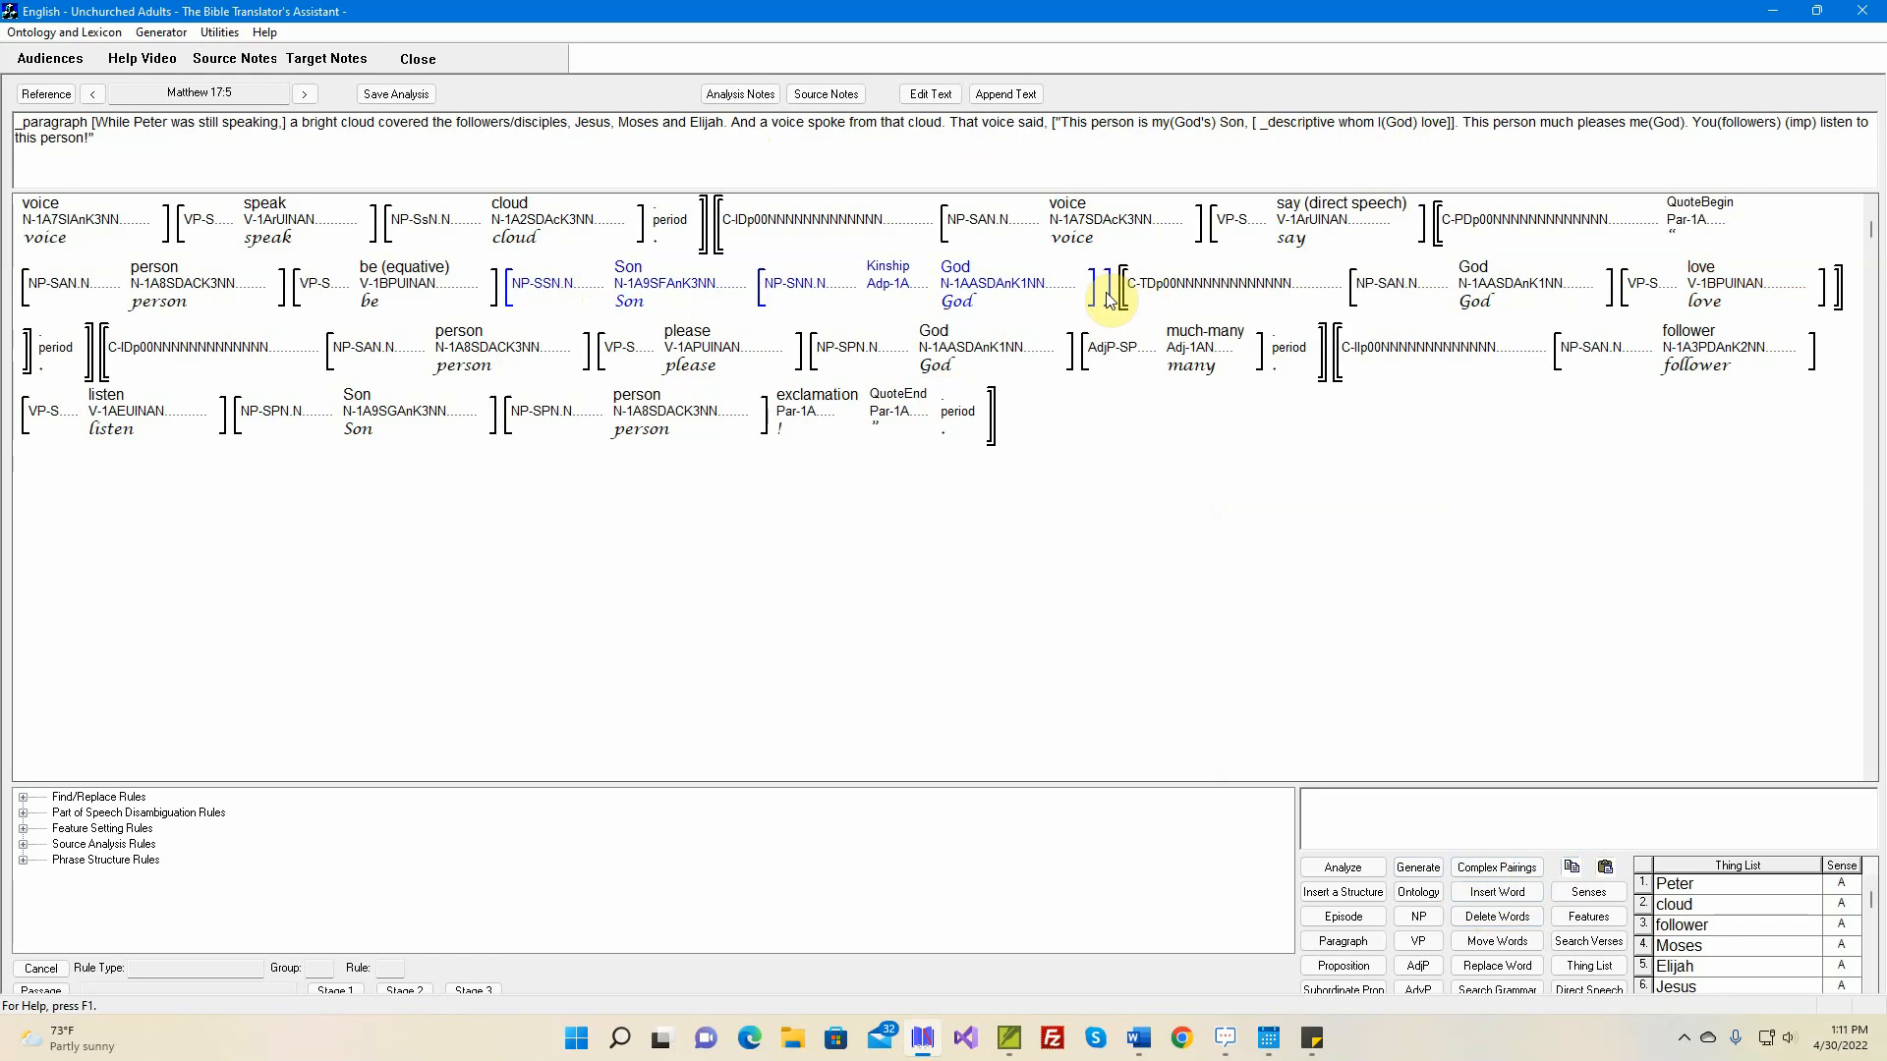
pyautogui.click(1836, 312)
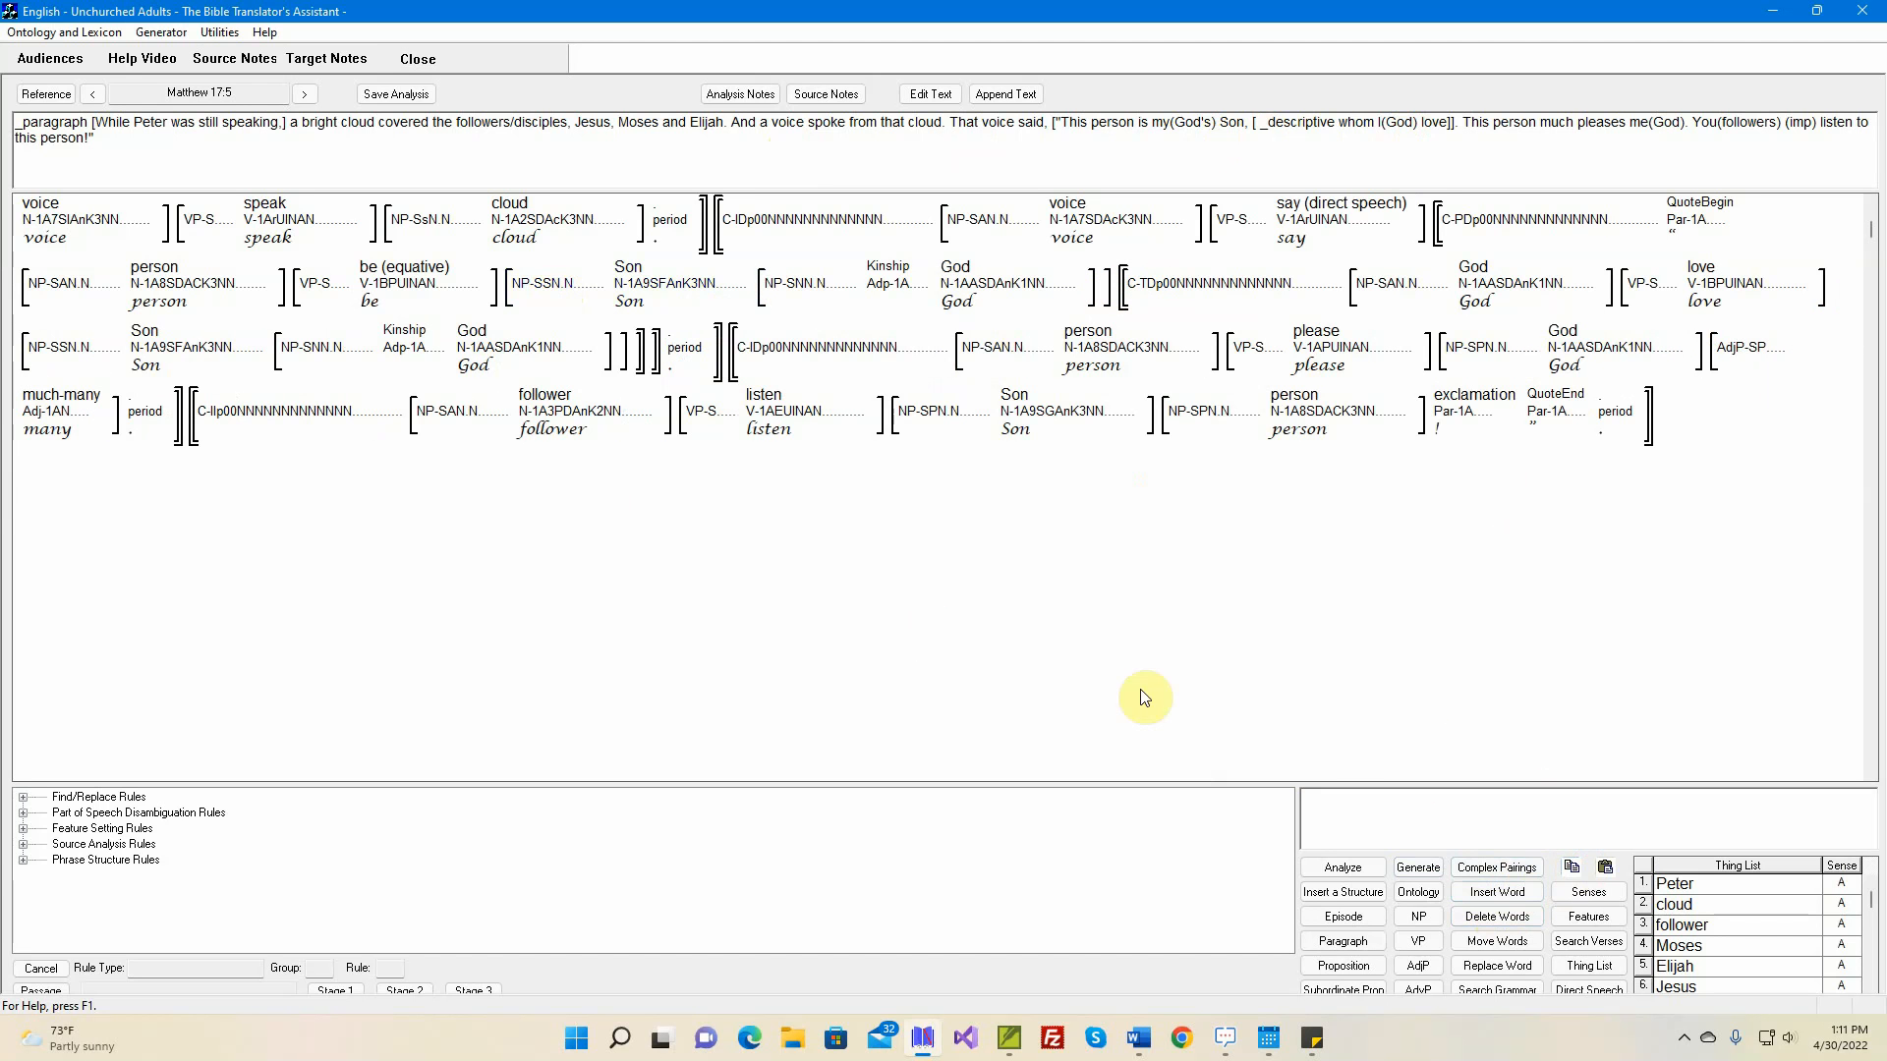
# Set the semantic role of the copied 'Son' noun phrase in the relative clause to Most Patient-like
pyautogui.click(1593, 924)
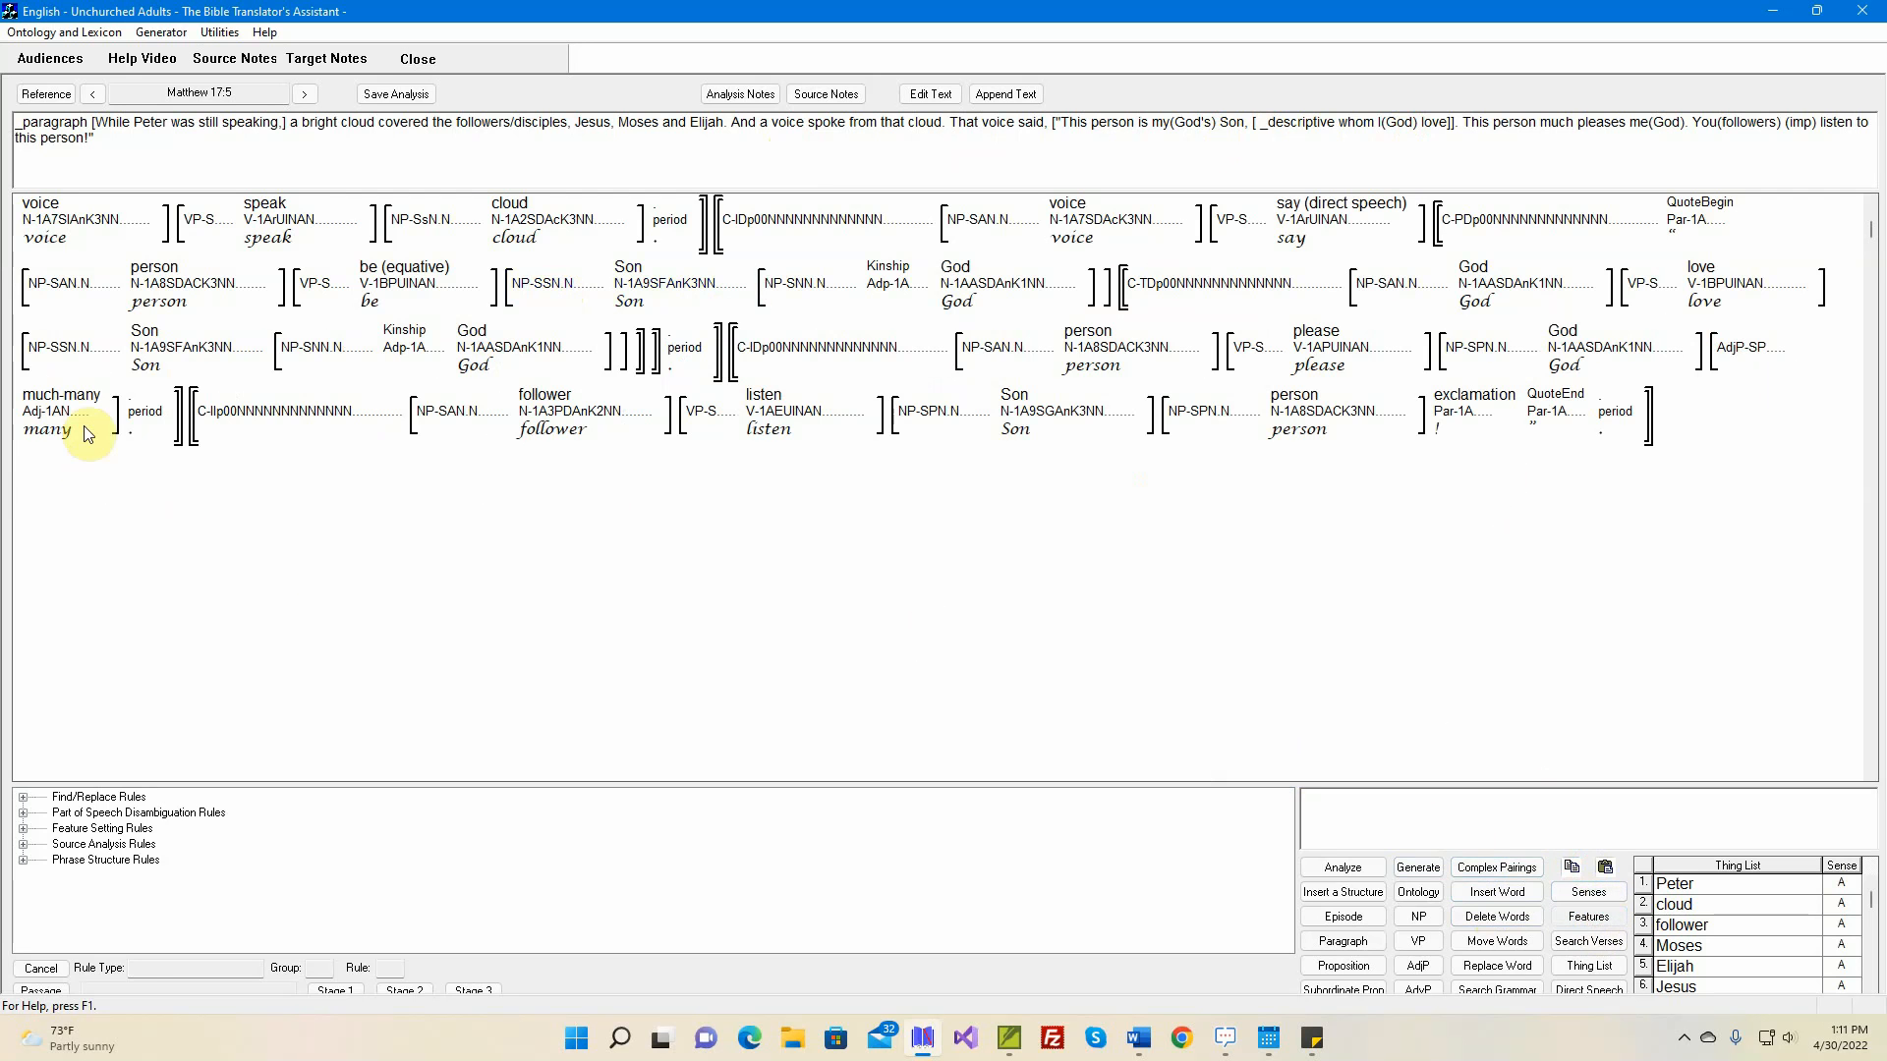
pyautogui.click(71, 359)
pyautogui.click(215, 489)
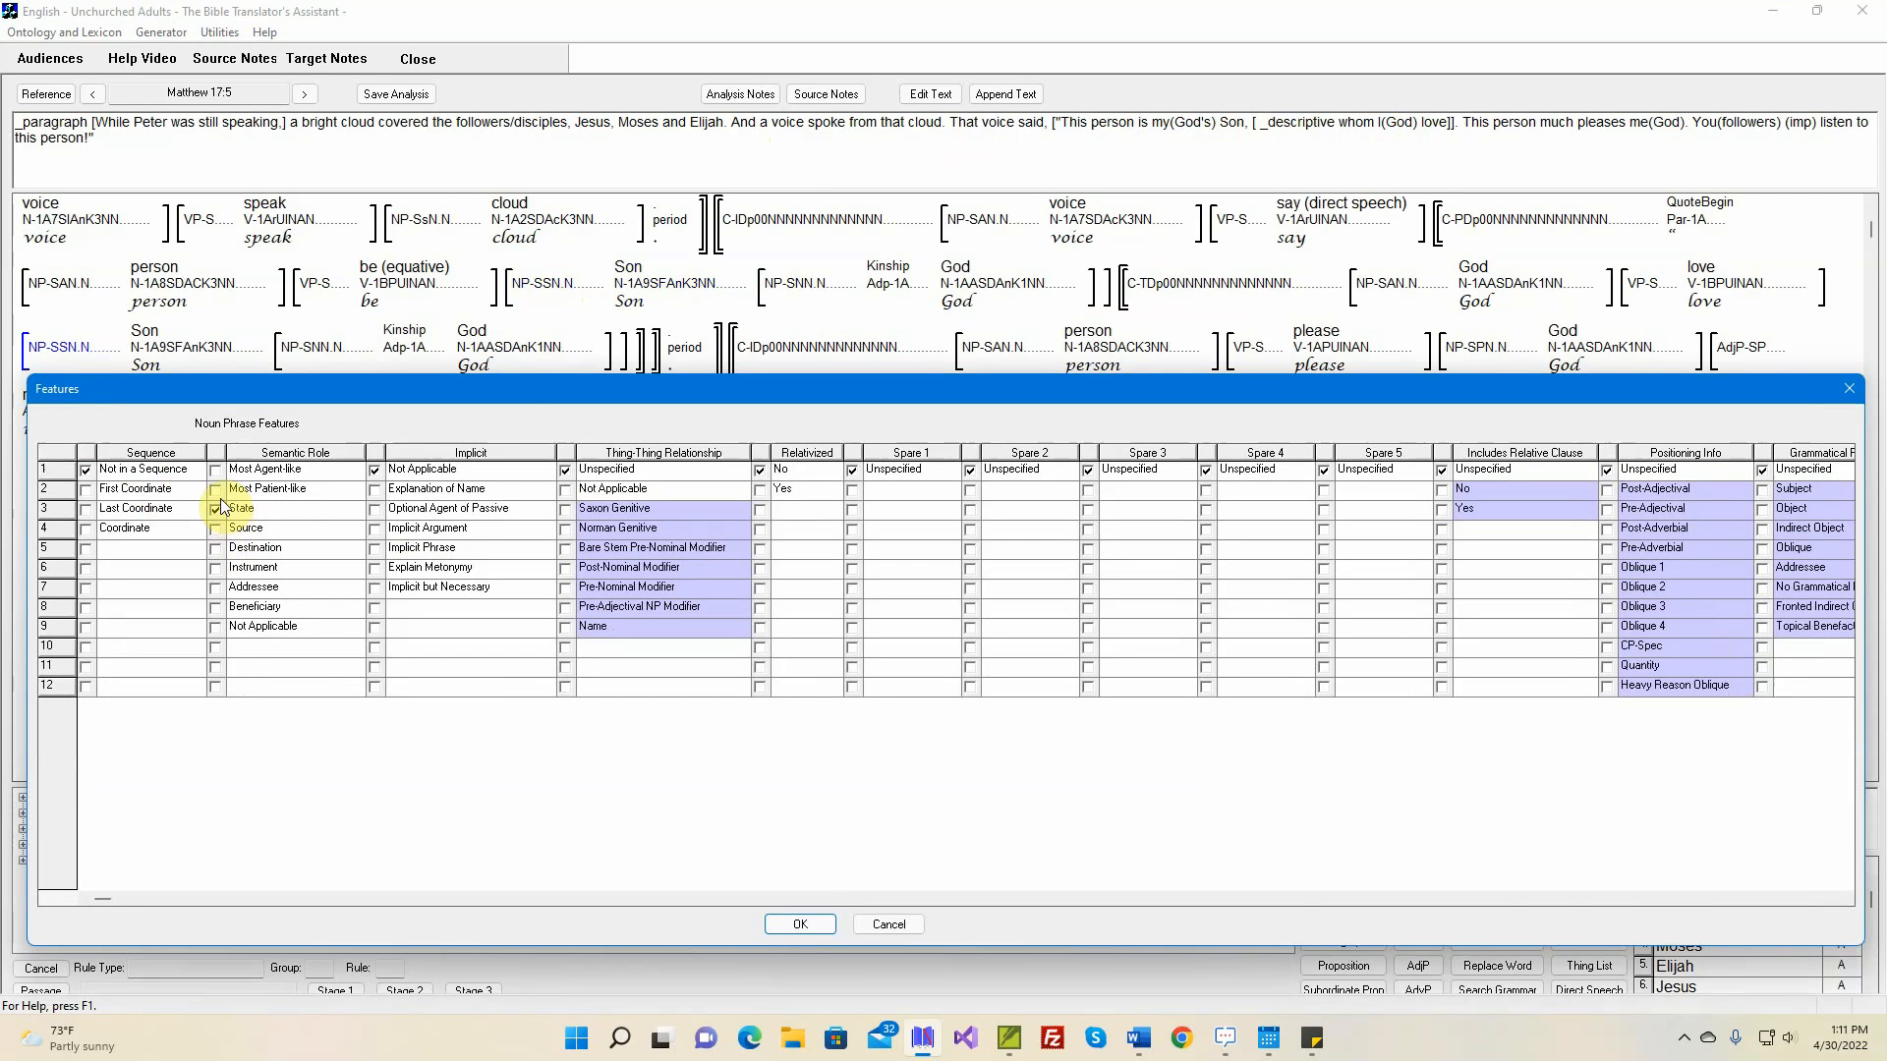
pyautogui.click(800, 924)
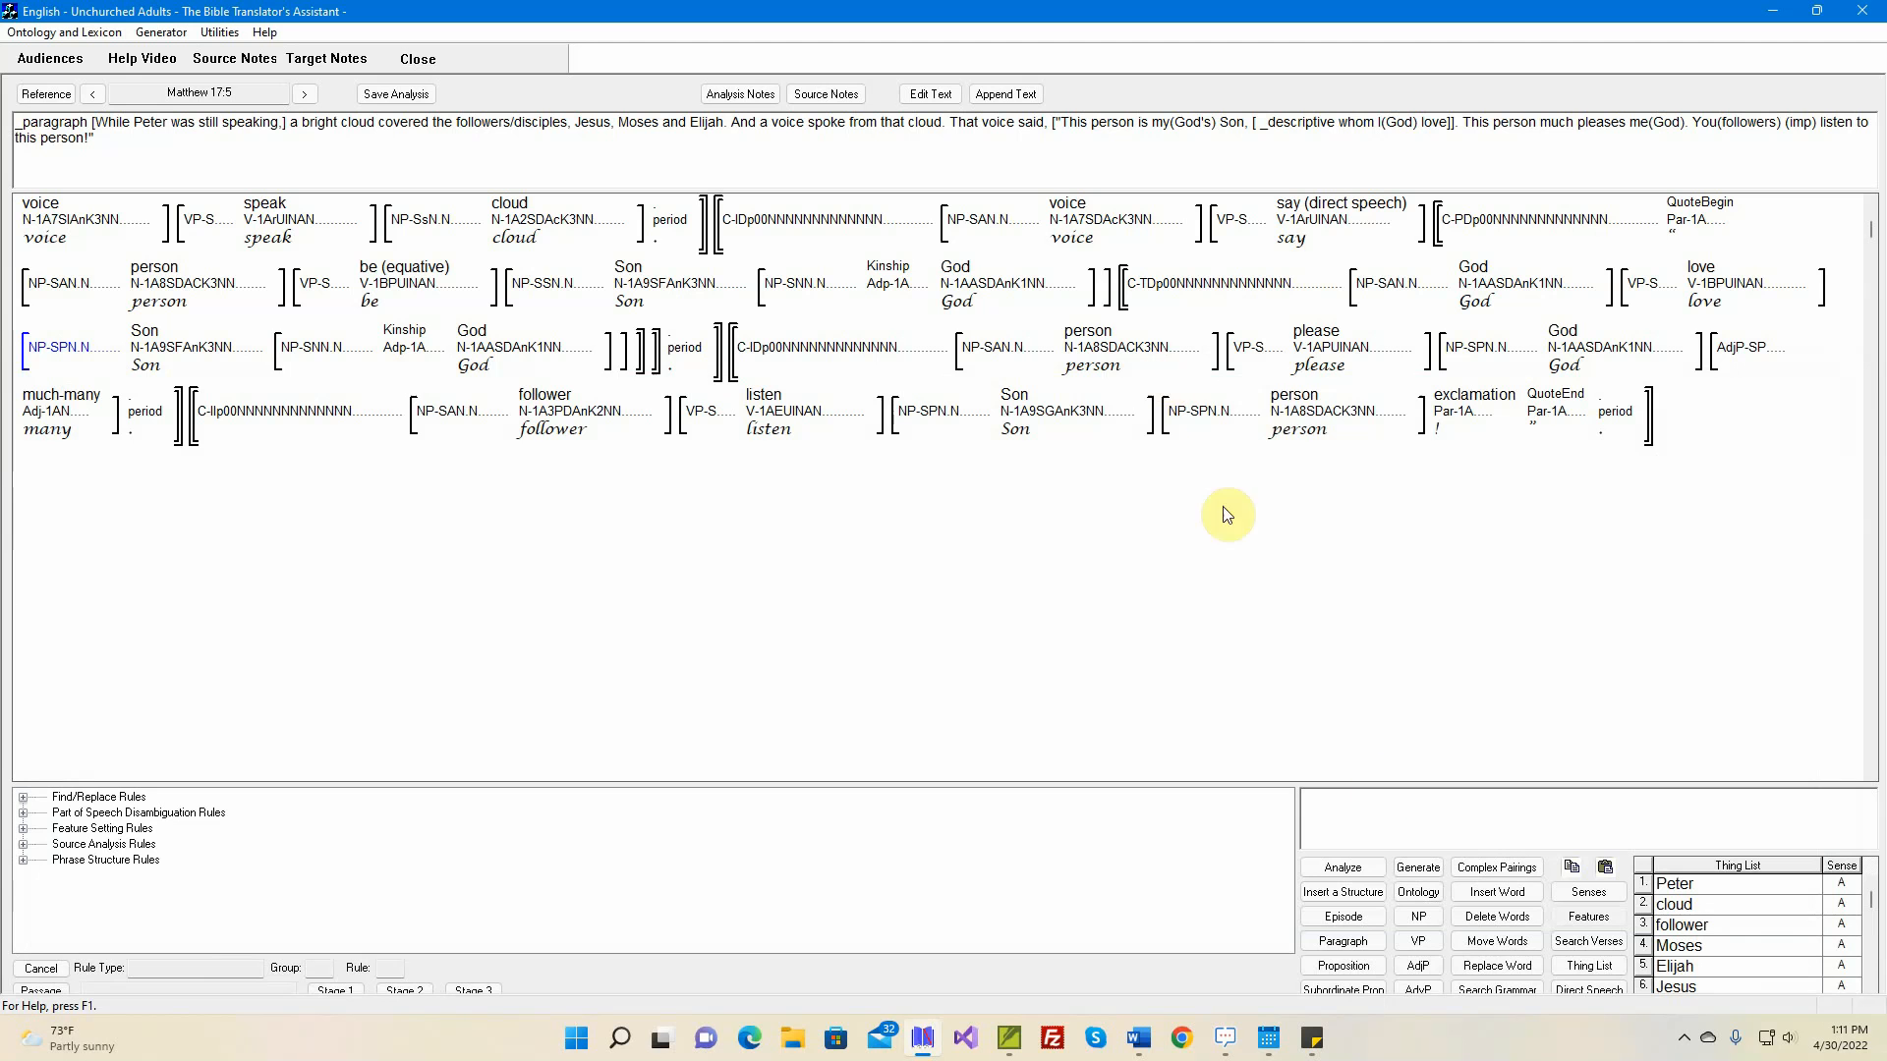
# Move the closing bracket of the first 'Son' noun phrase to after the relative clause, and generate the verse's text
pyautogui.moveTo(695, 285)
pyautogui.click(1495, 937)
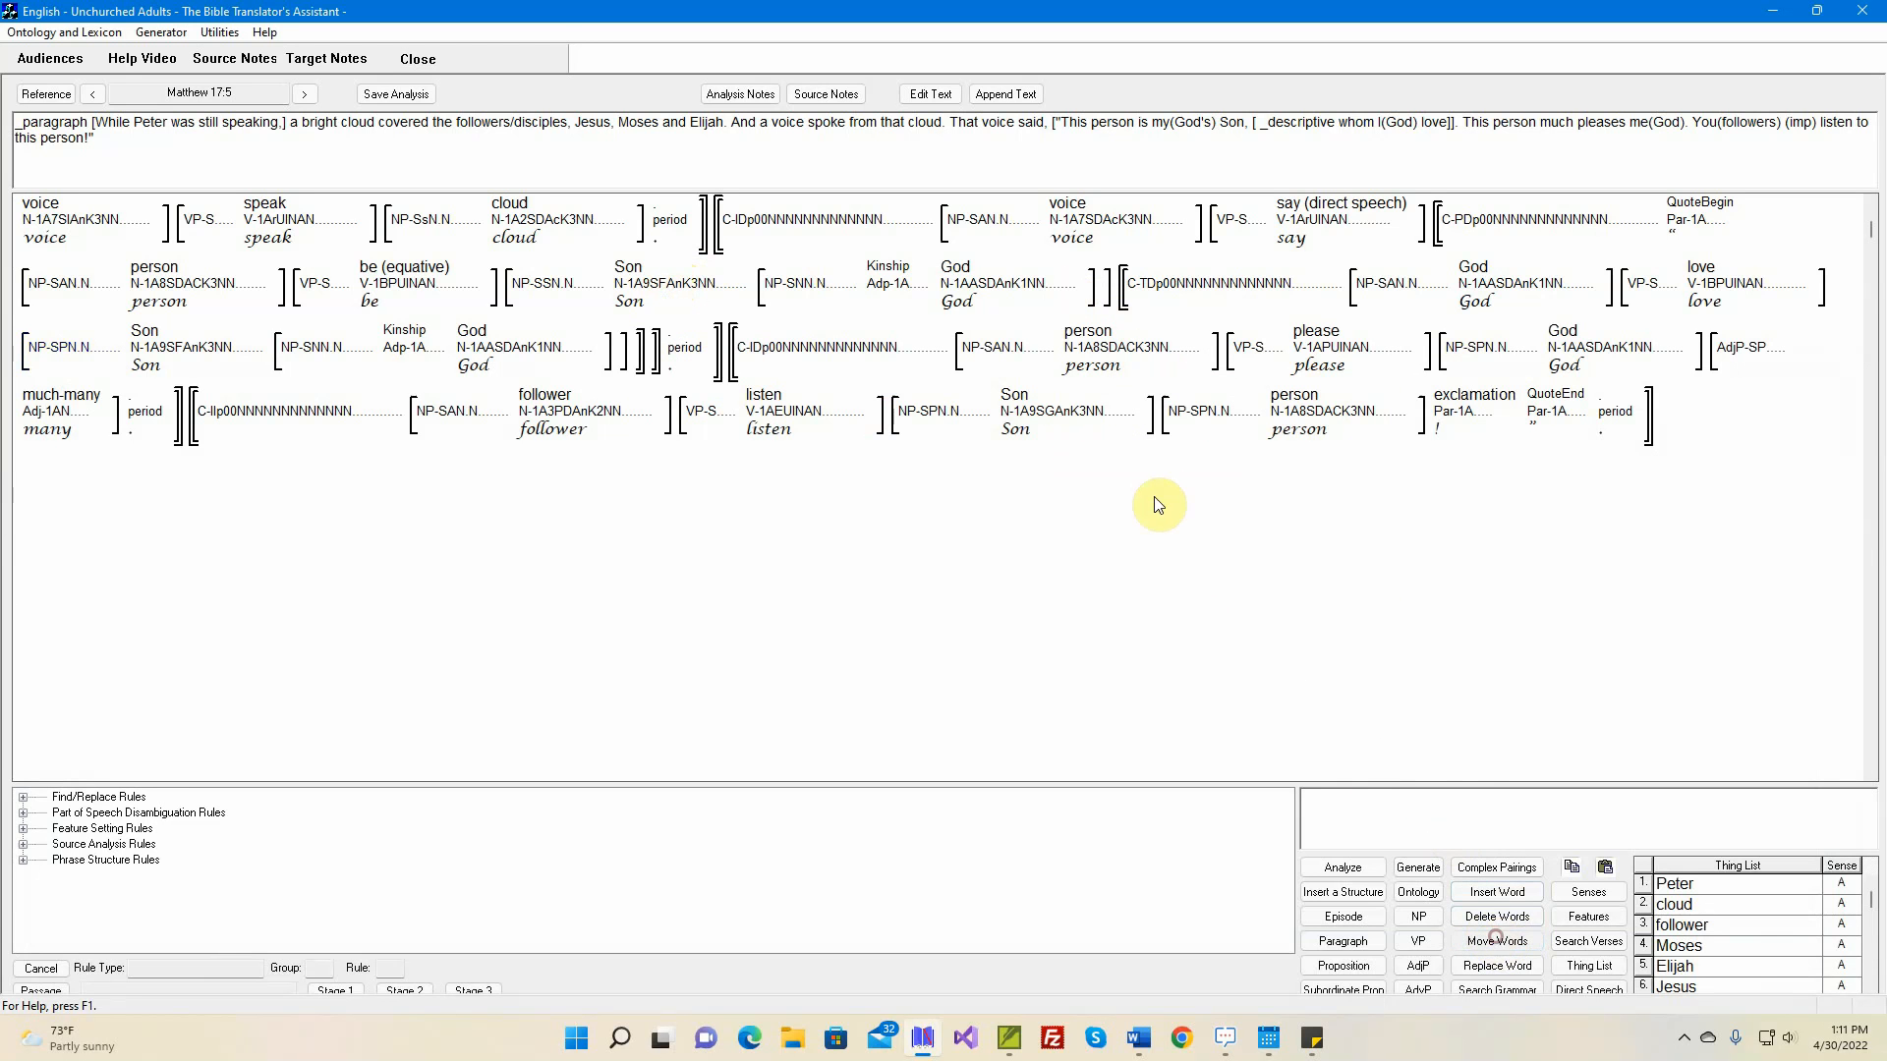
pyautogui.click(1101, 312)
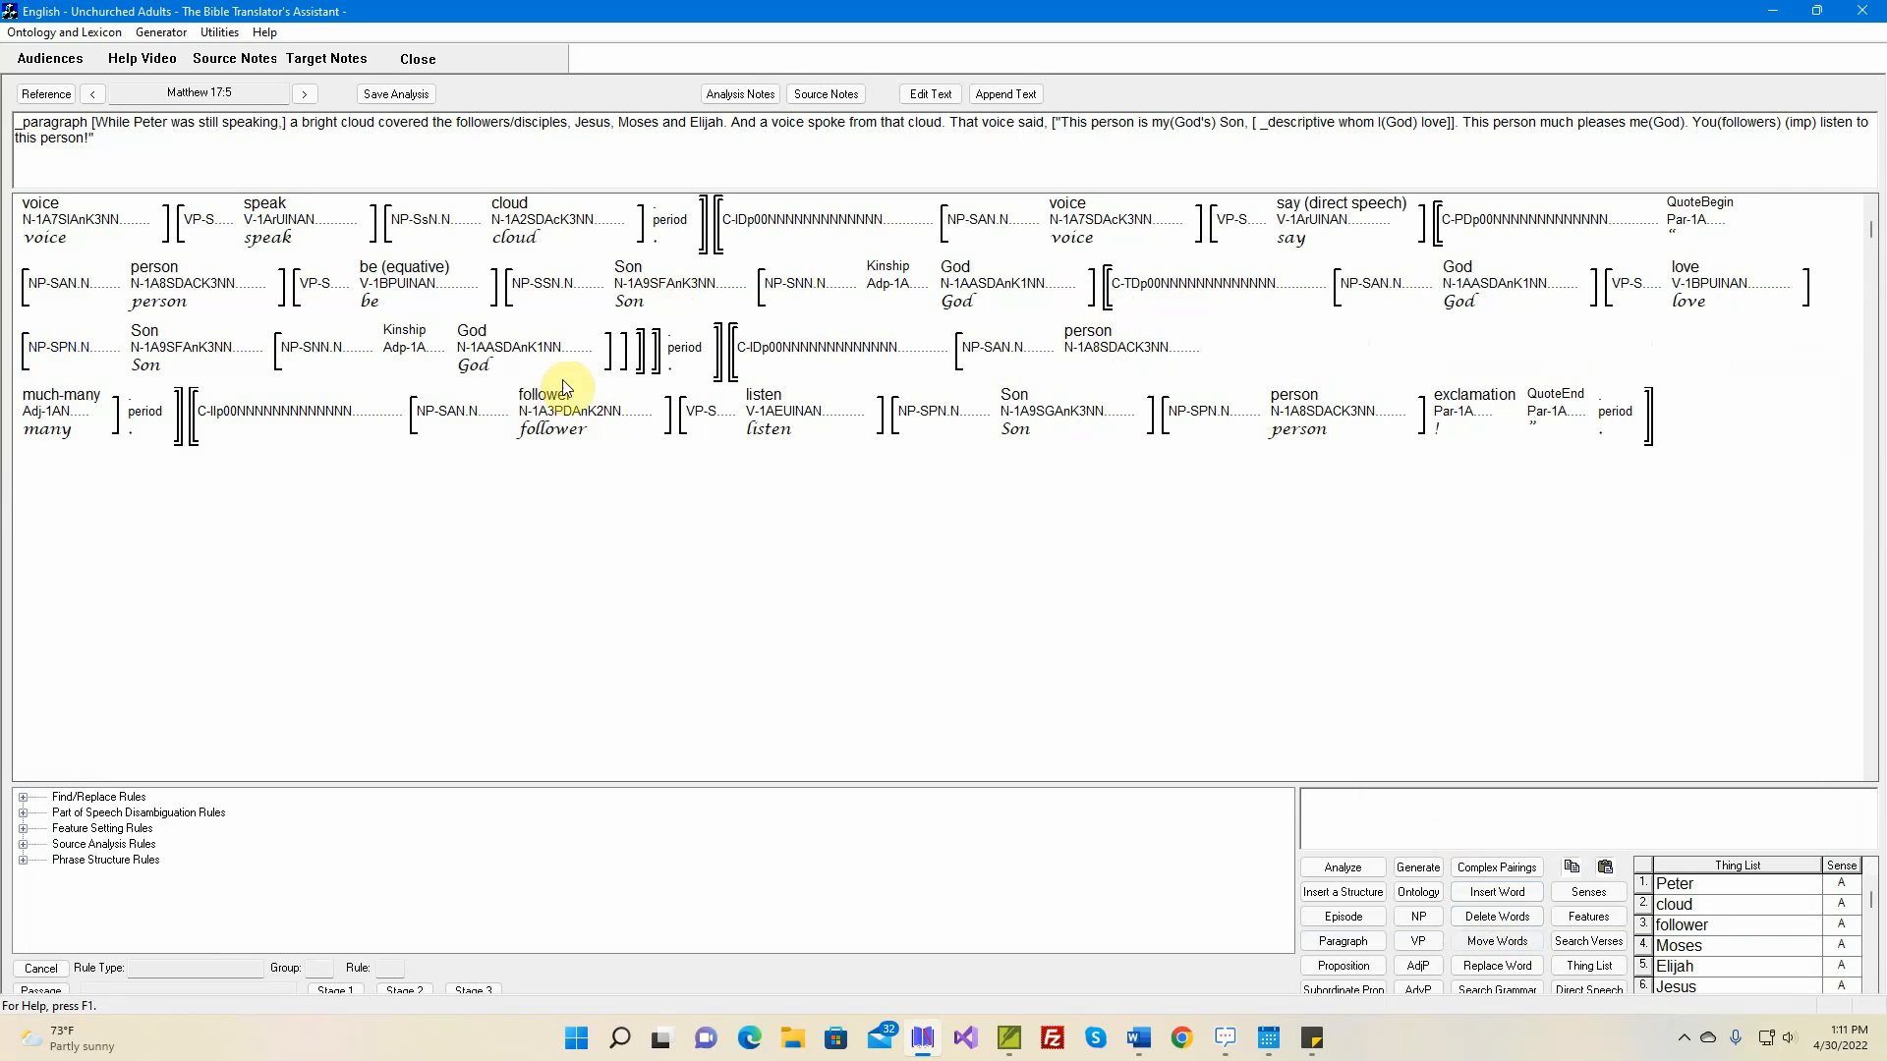
pyautogui.click(658, 379)
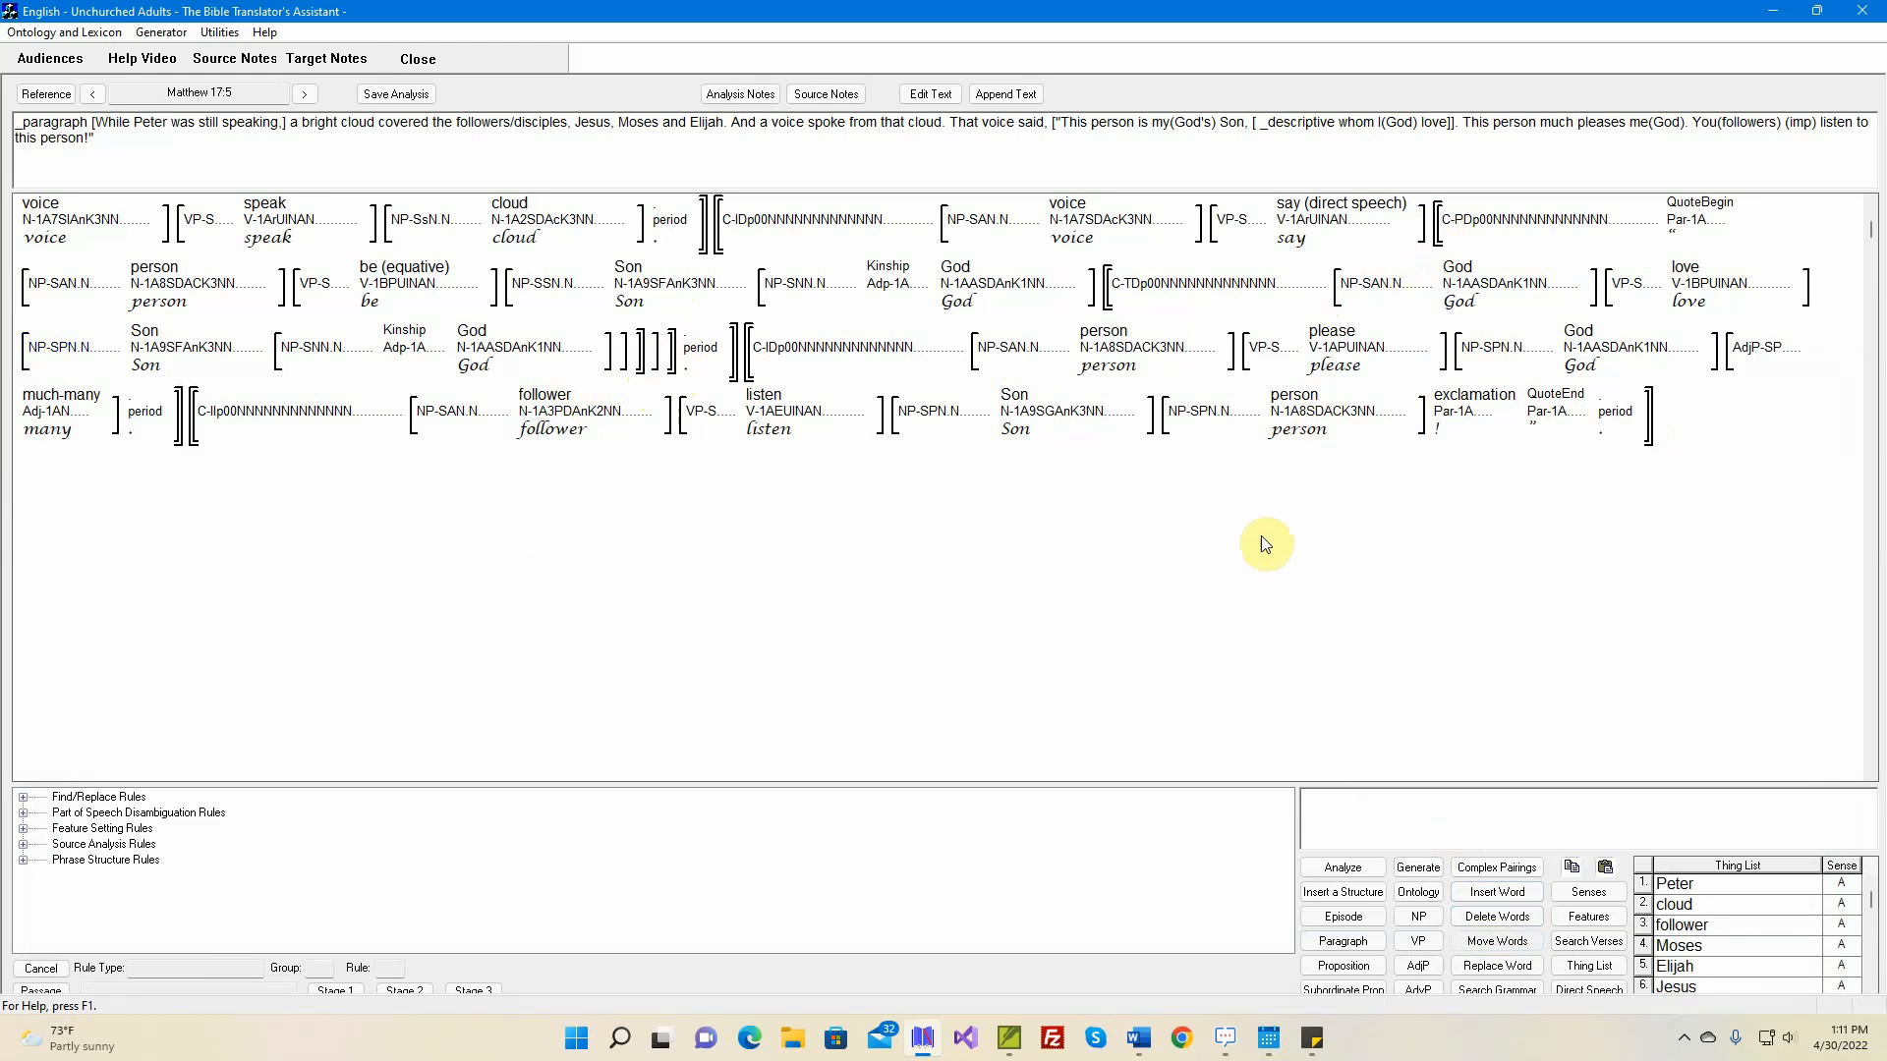
pyautogui.click(1412, 865)
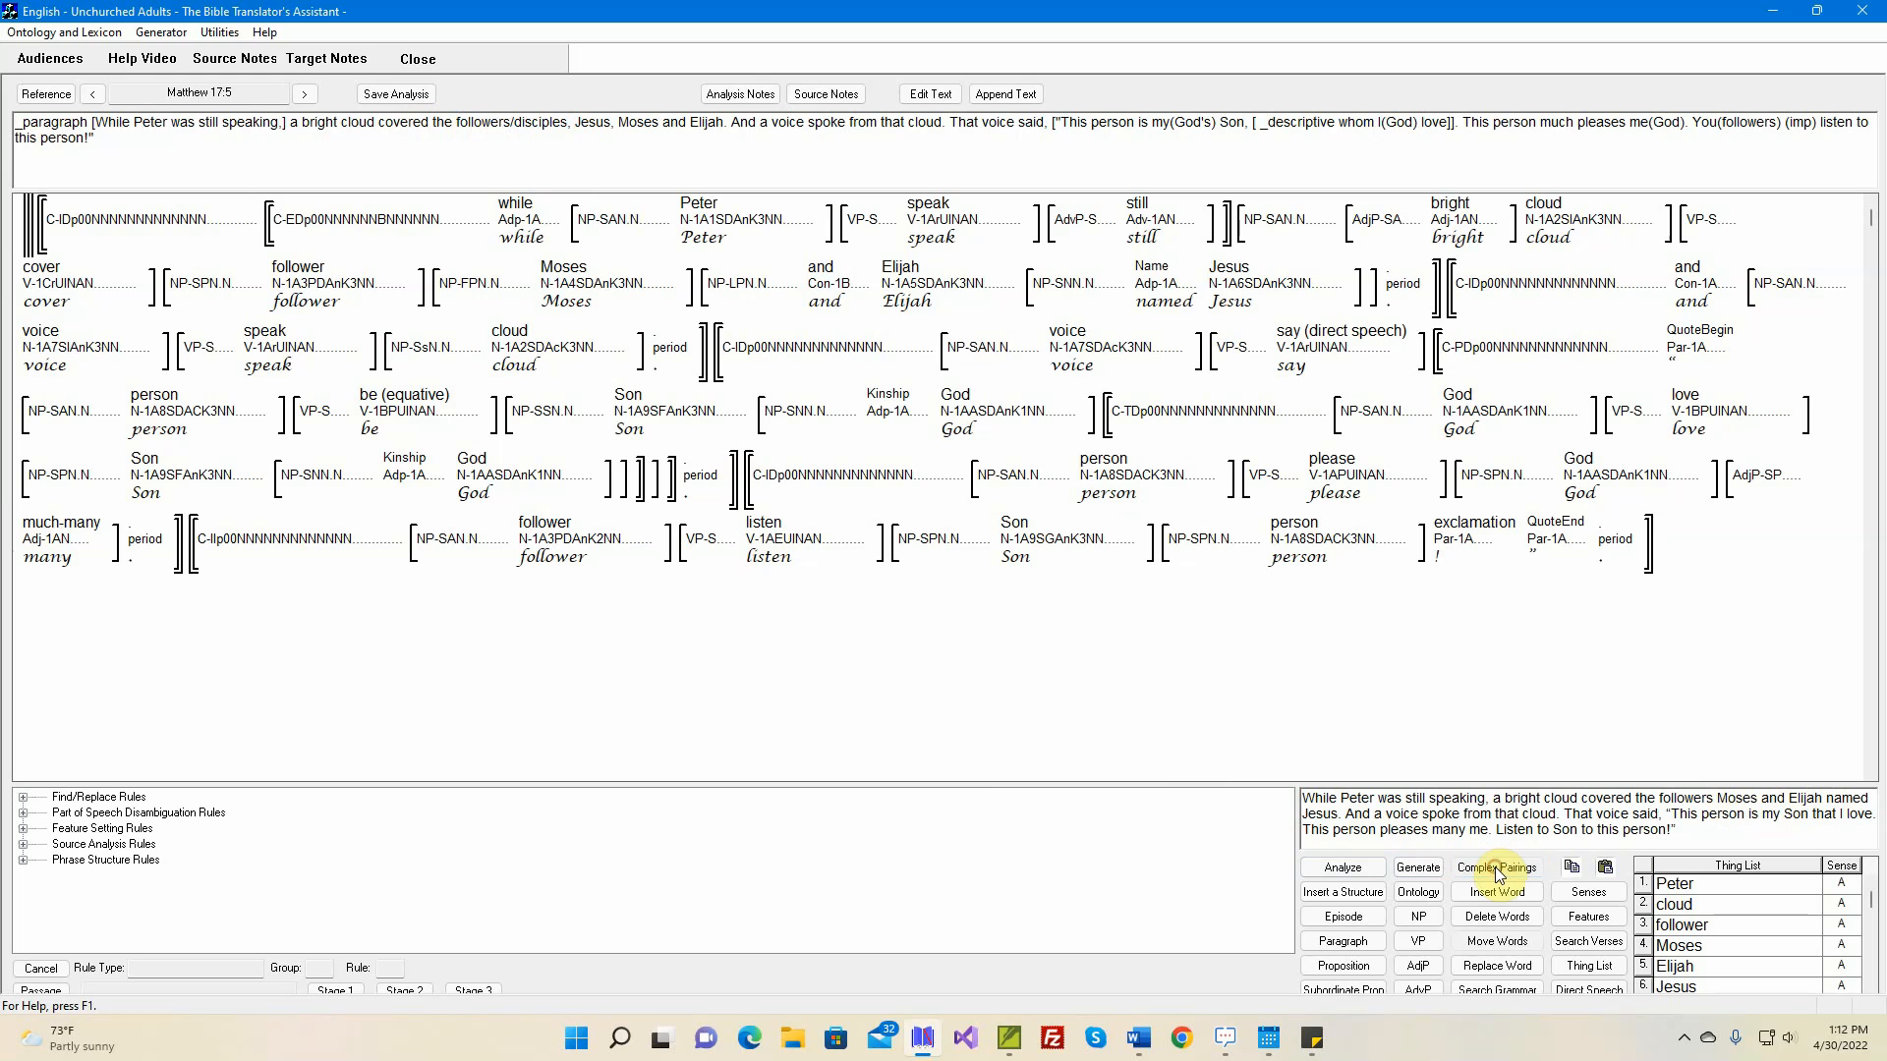
# Pair 'follower' with the complex concept 'disciple - A' and apply it to the other nouns with the same Thing List index
pyautogui.doubleClick(314, 280)
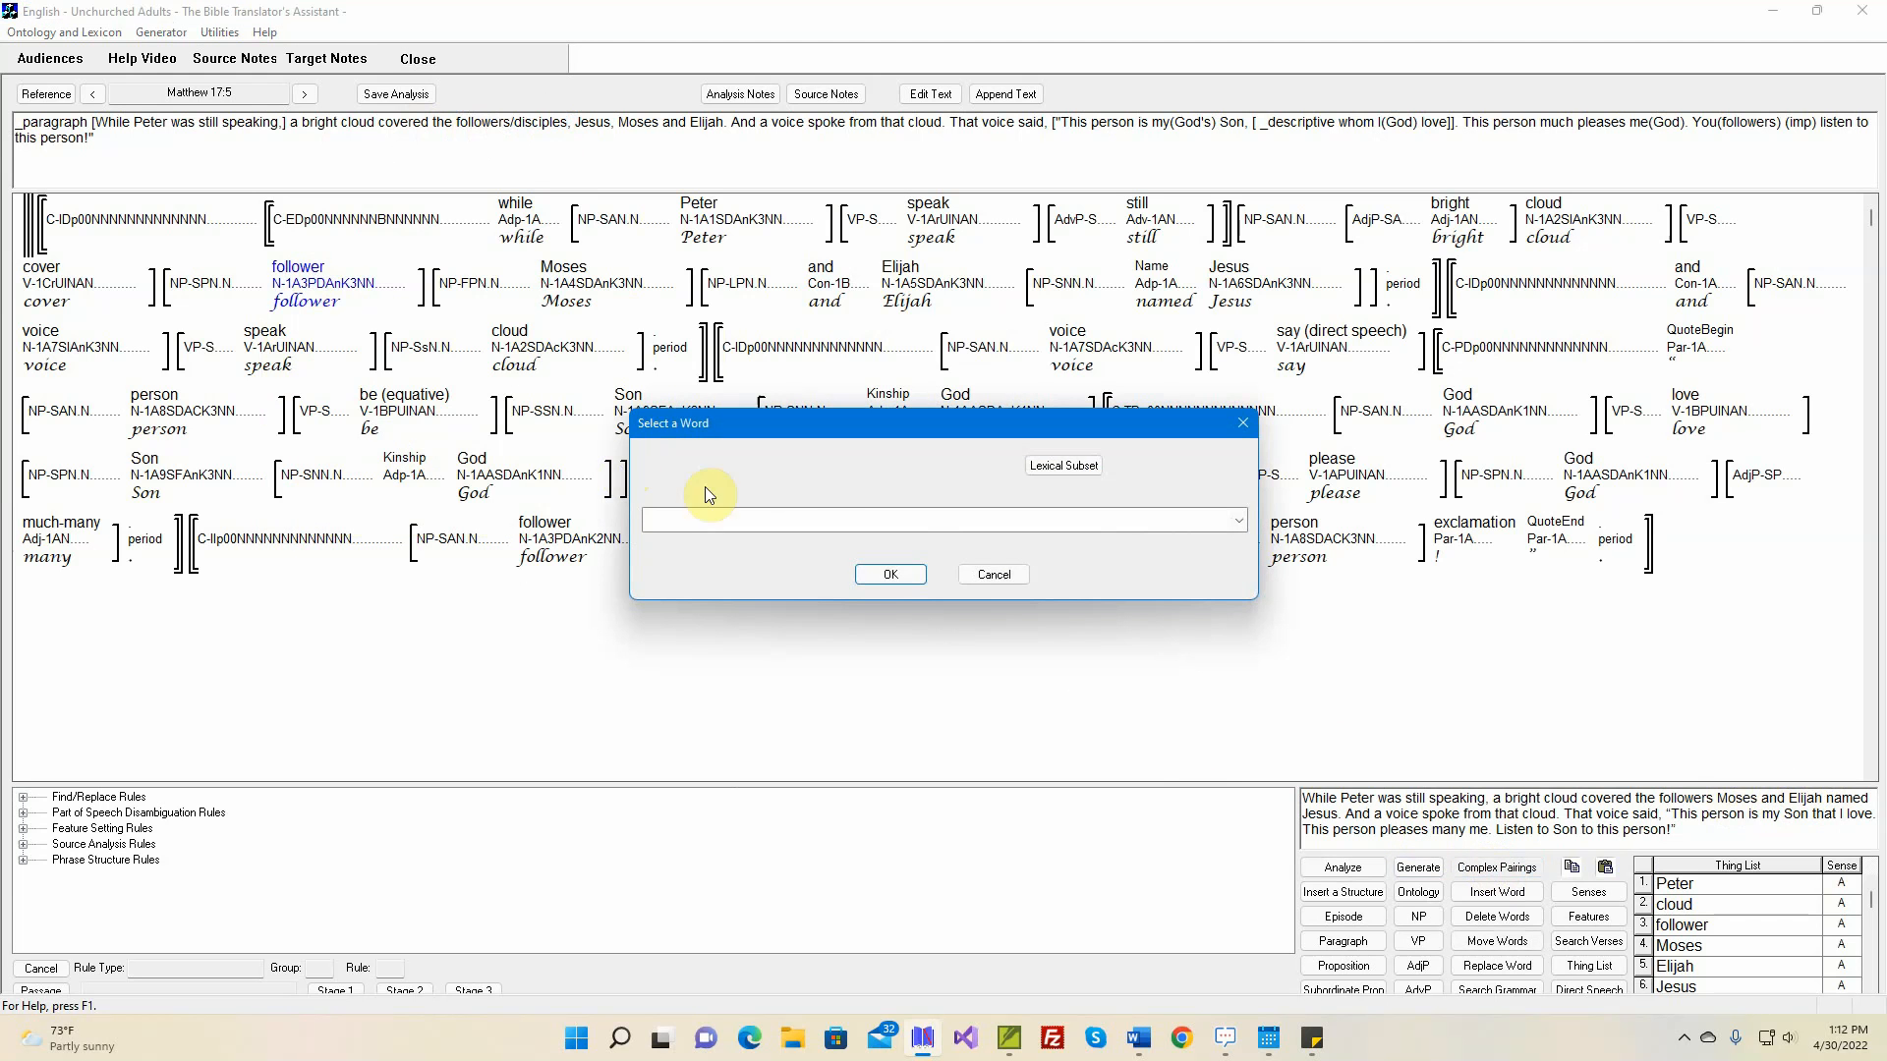
pyautogui.click(833, 517)
pyautogui.press('d')
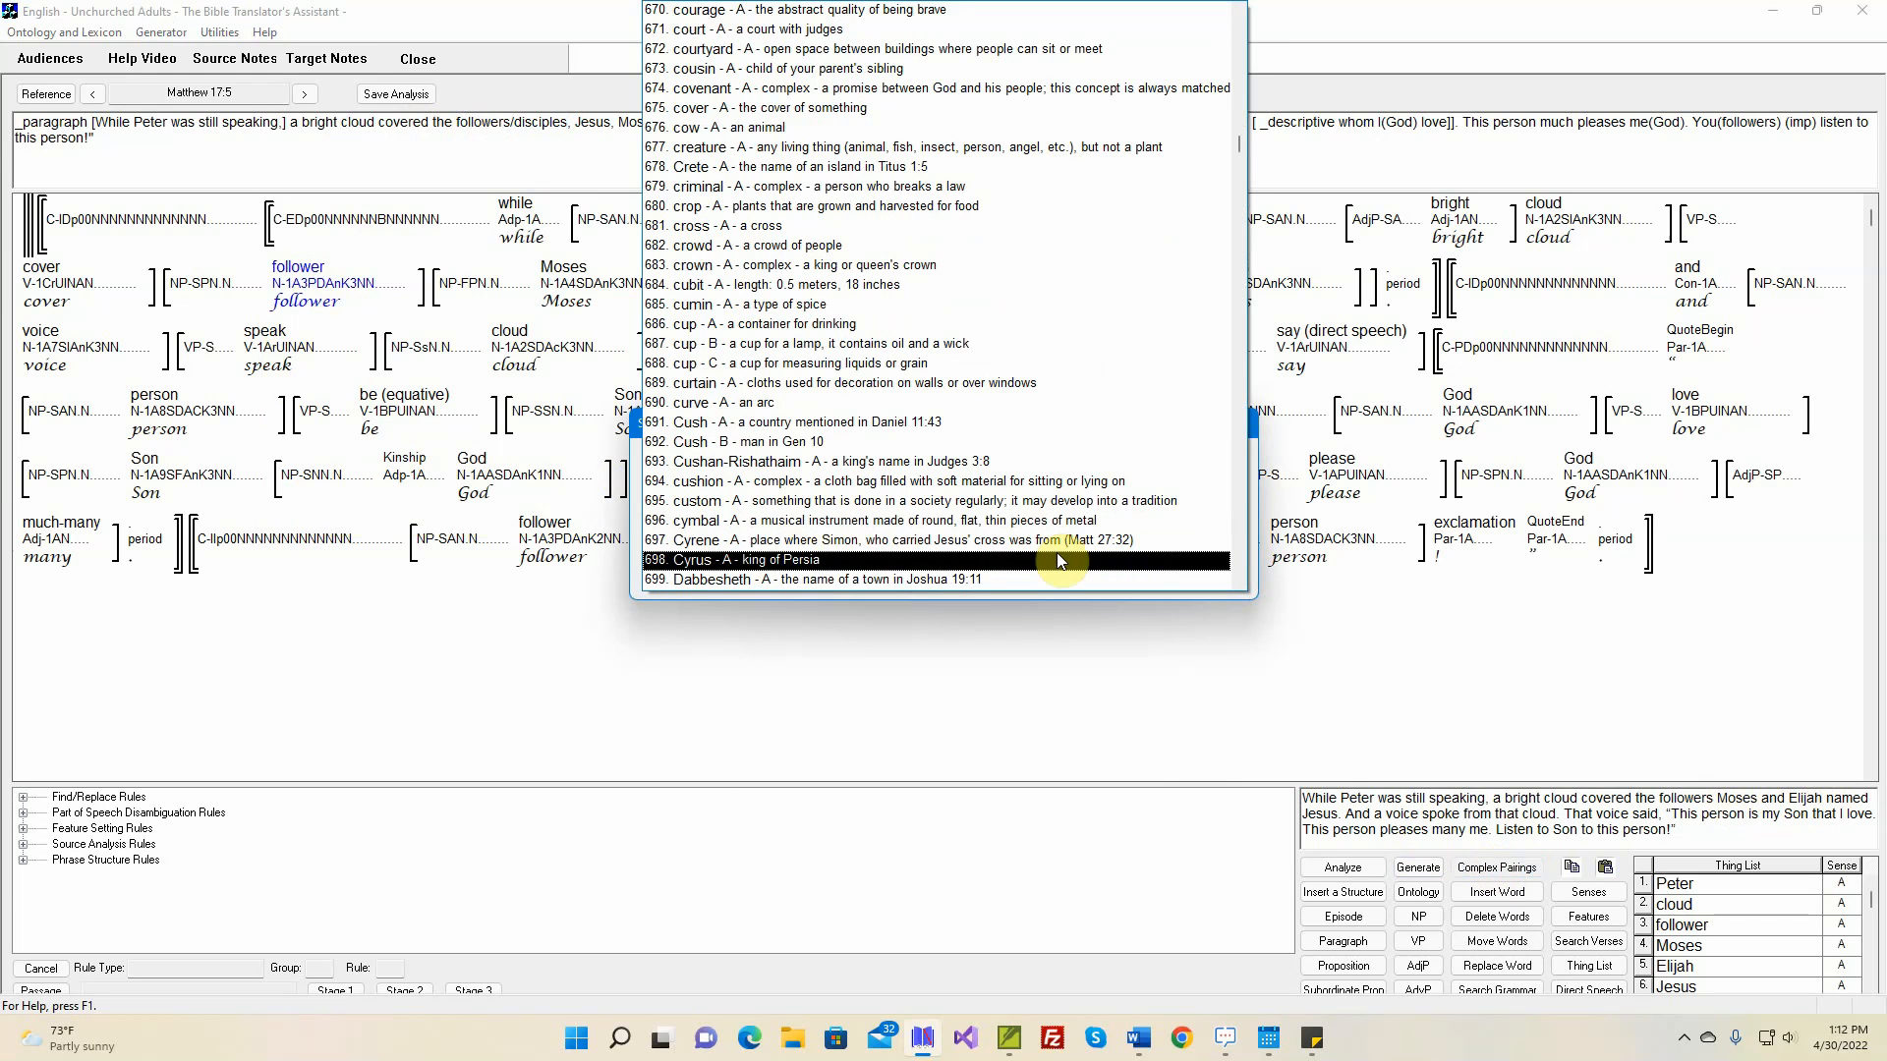
pyautogui.click(1240, 557)
pyautogui.click(1240, 557)
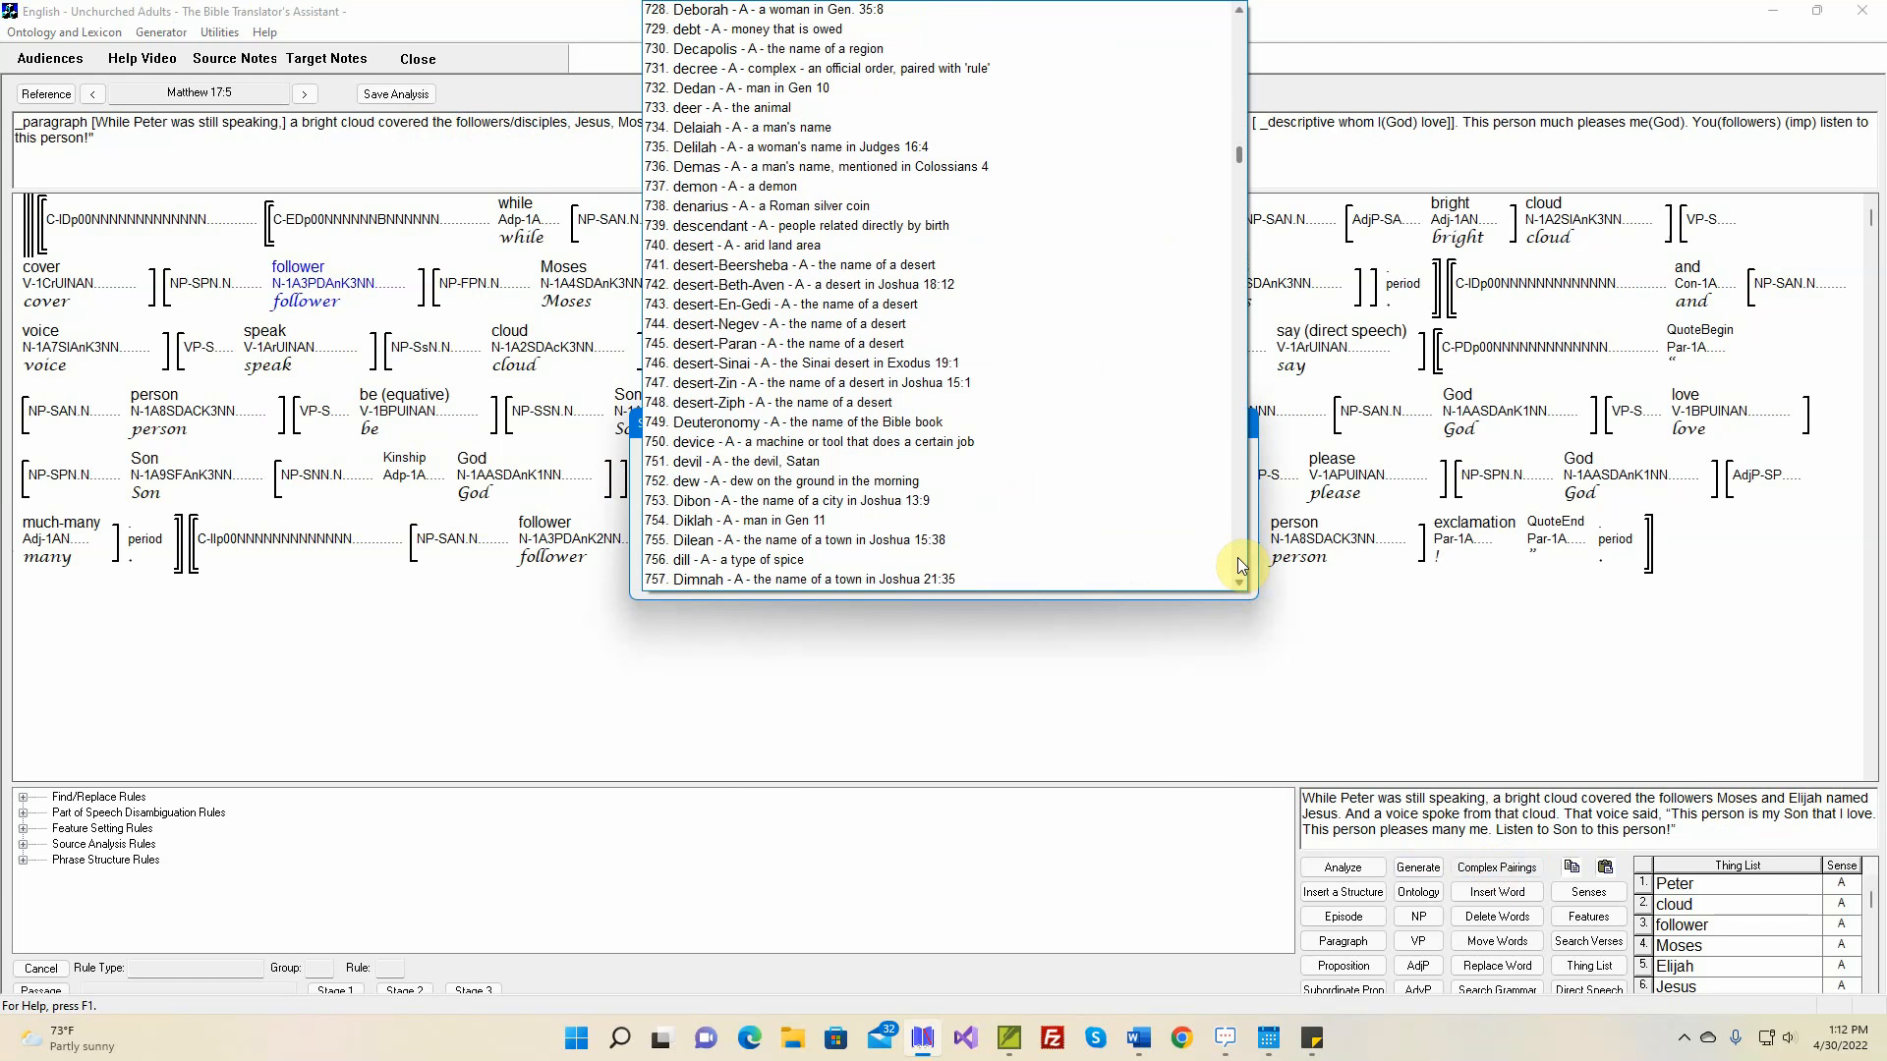
pyautogui.click(1236, 557)
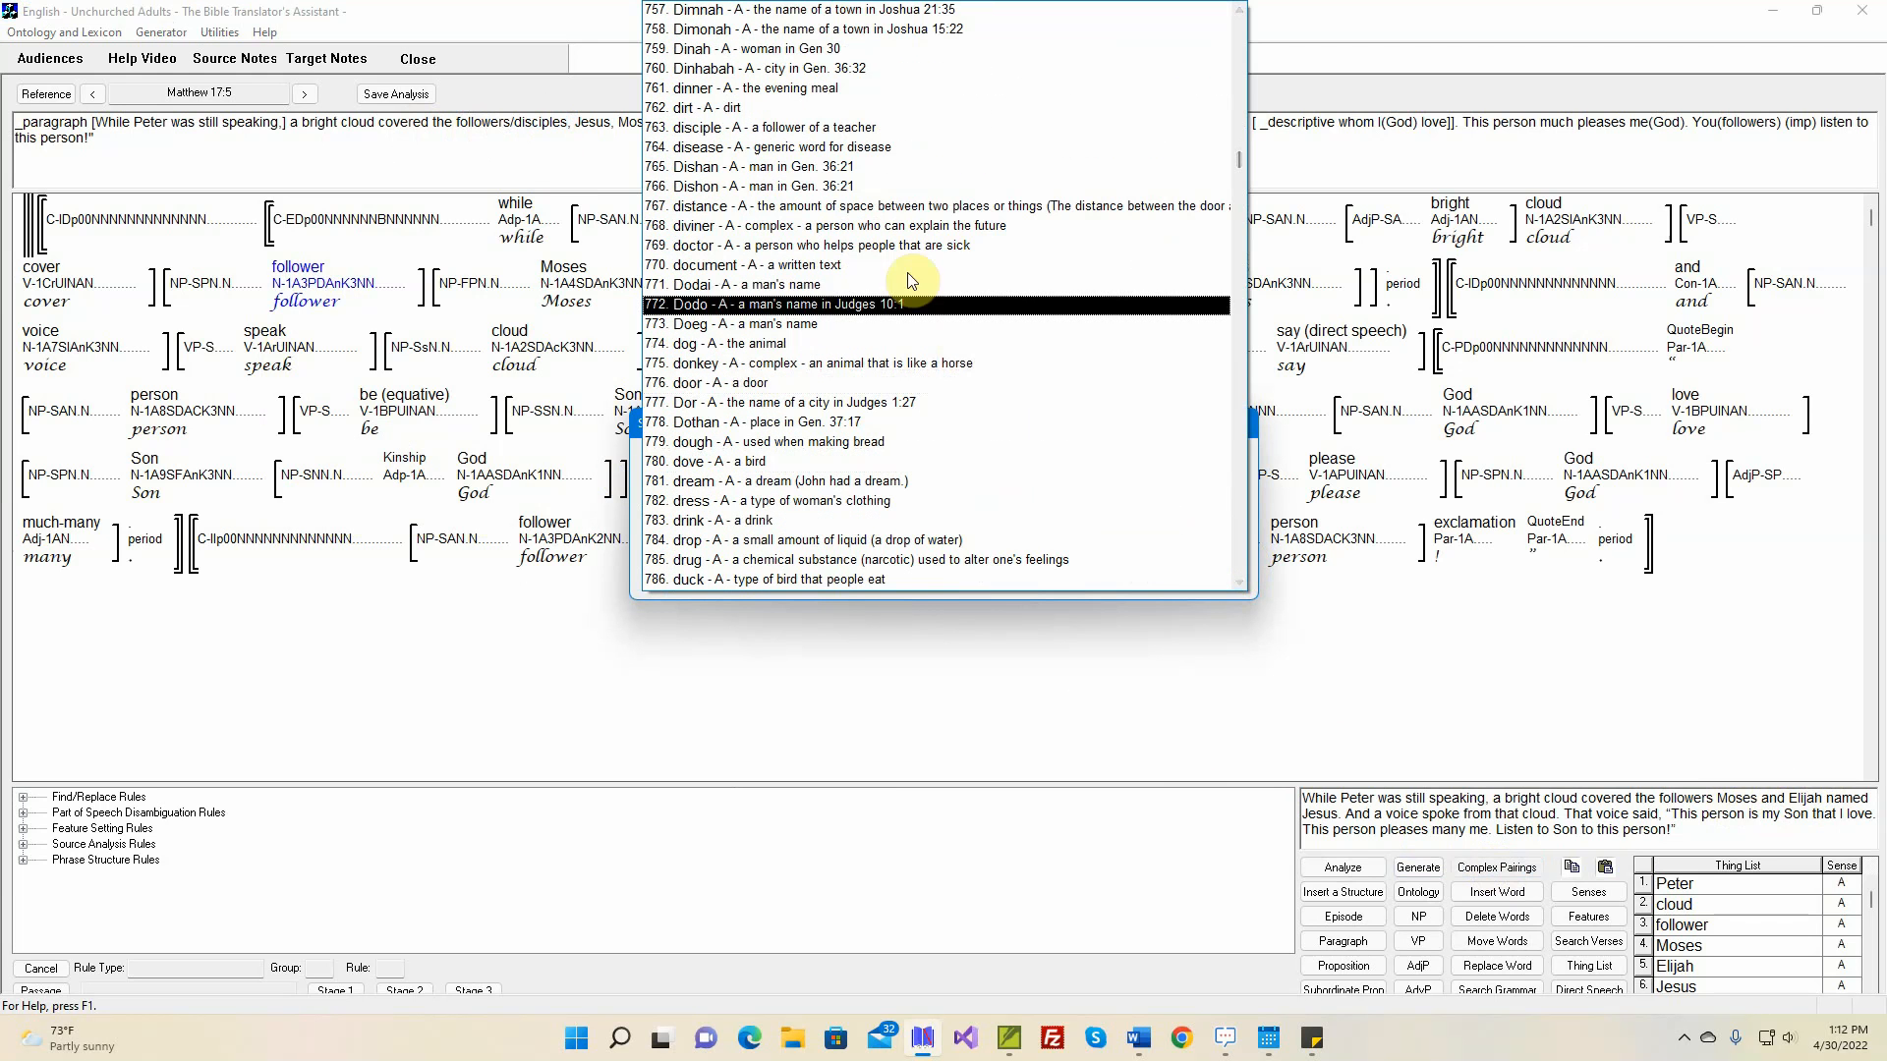
pyautogui.click(845, 131)
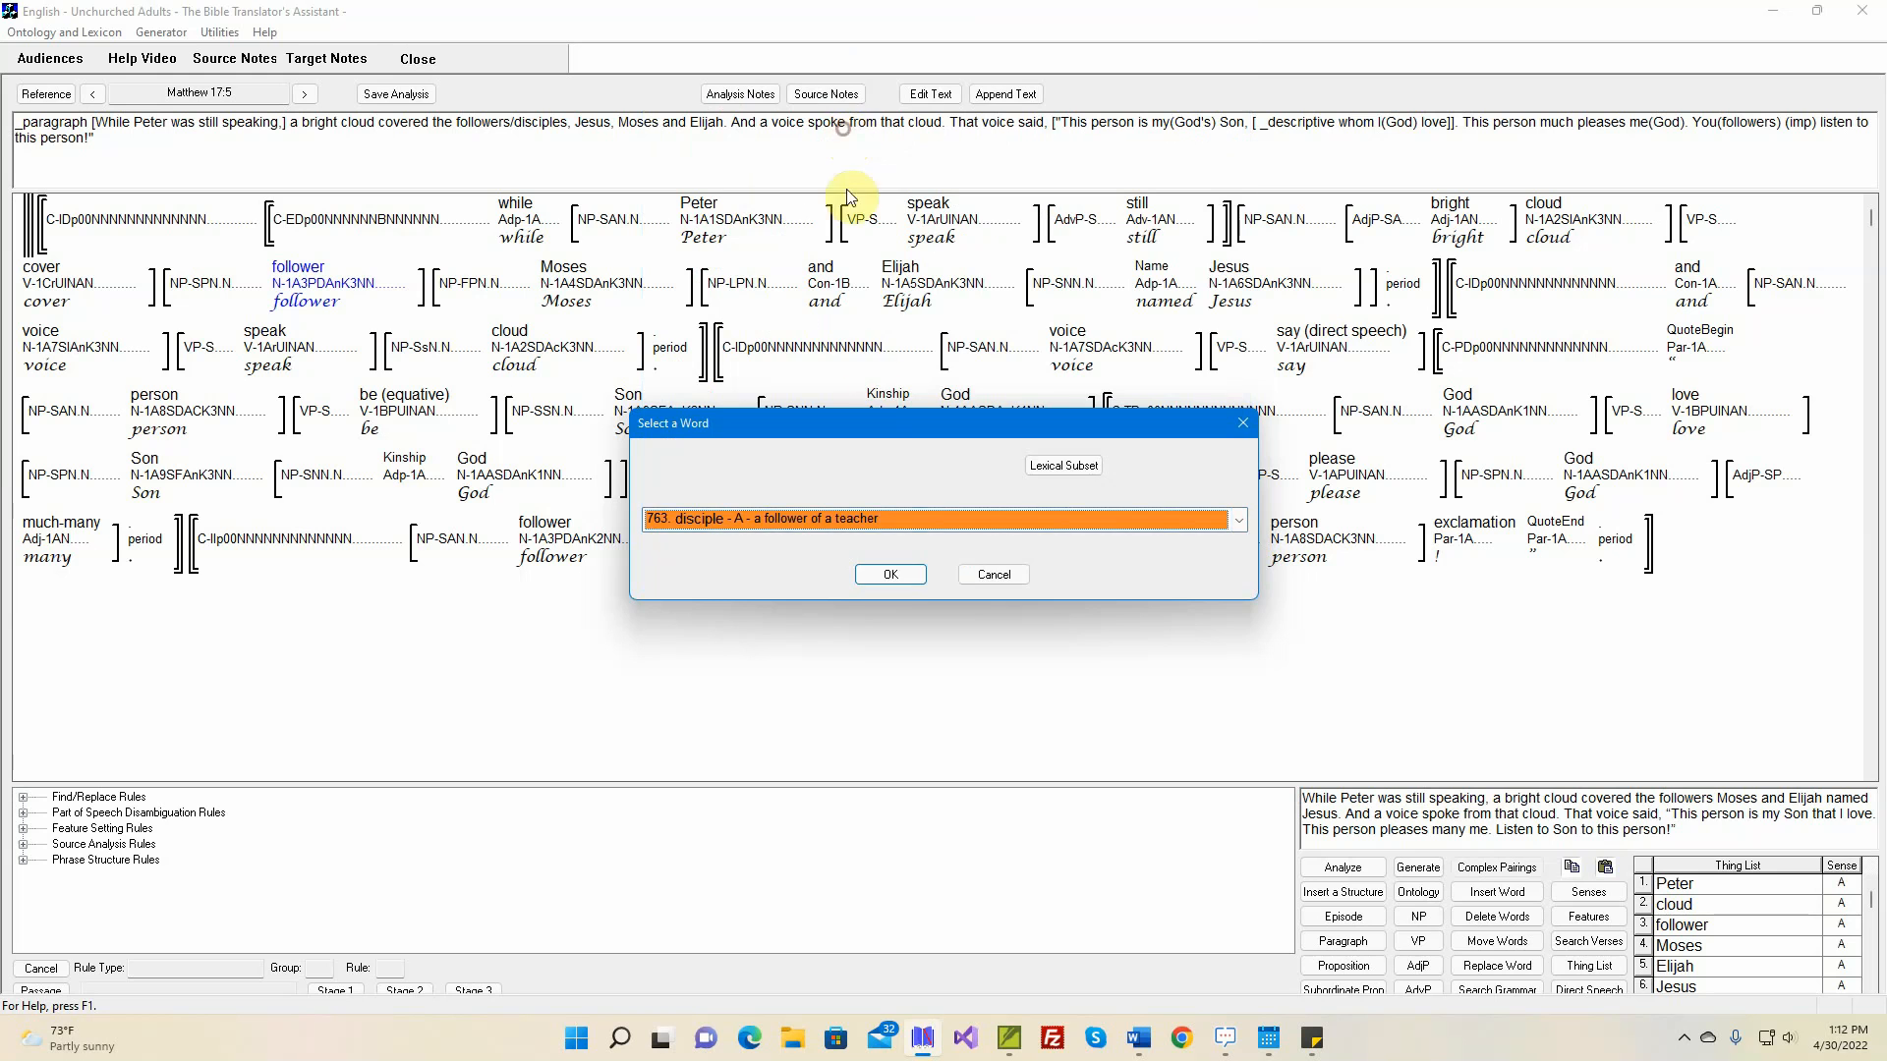
pyautogui.click(887, 574)
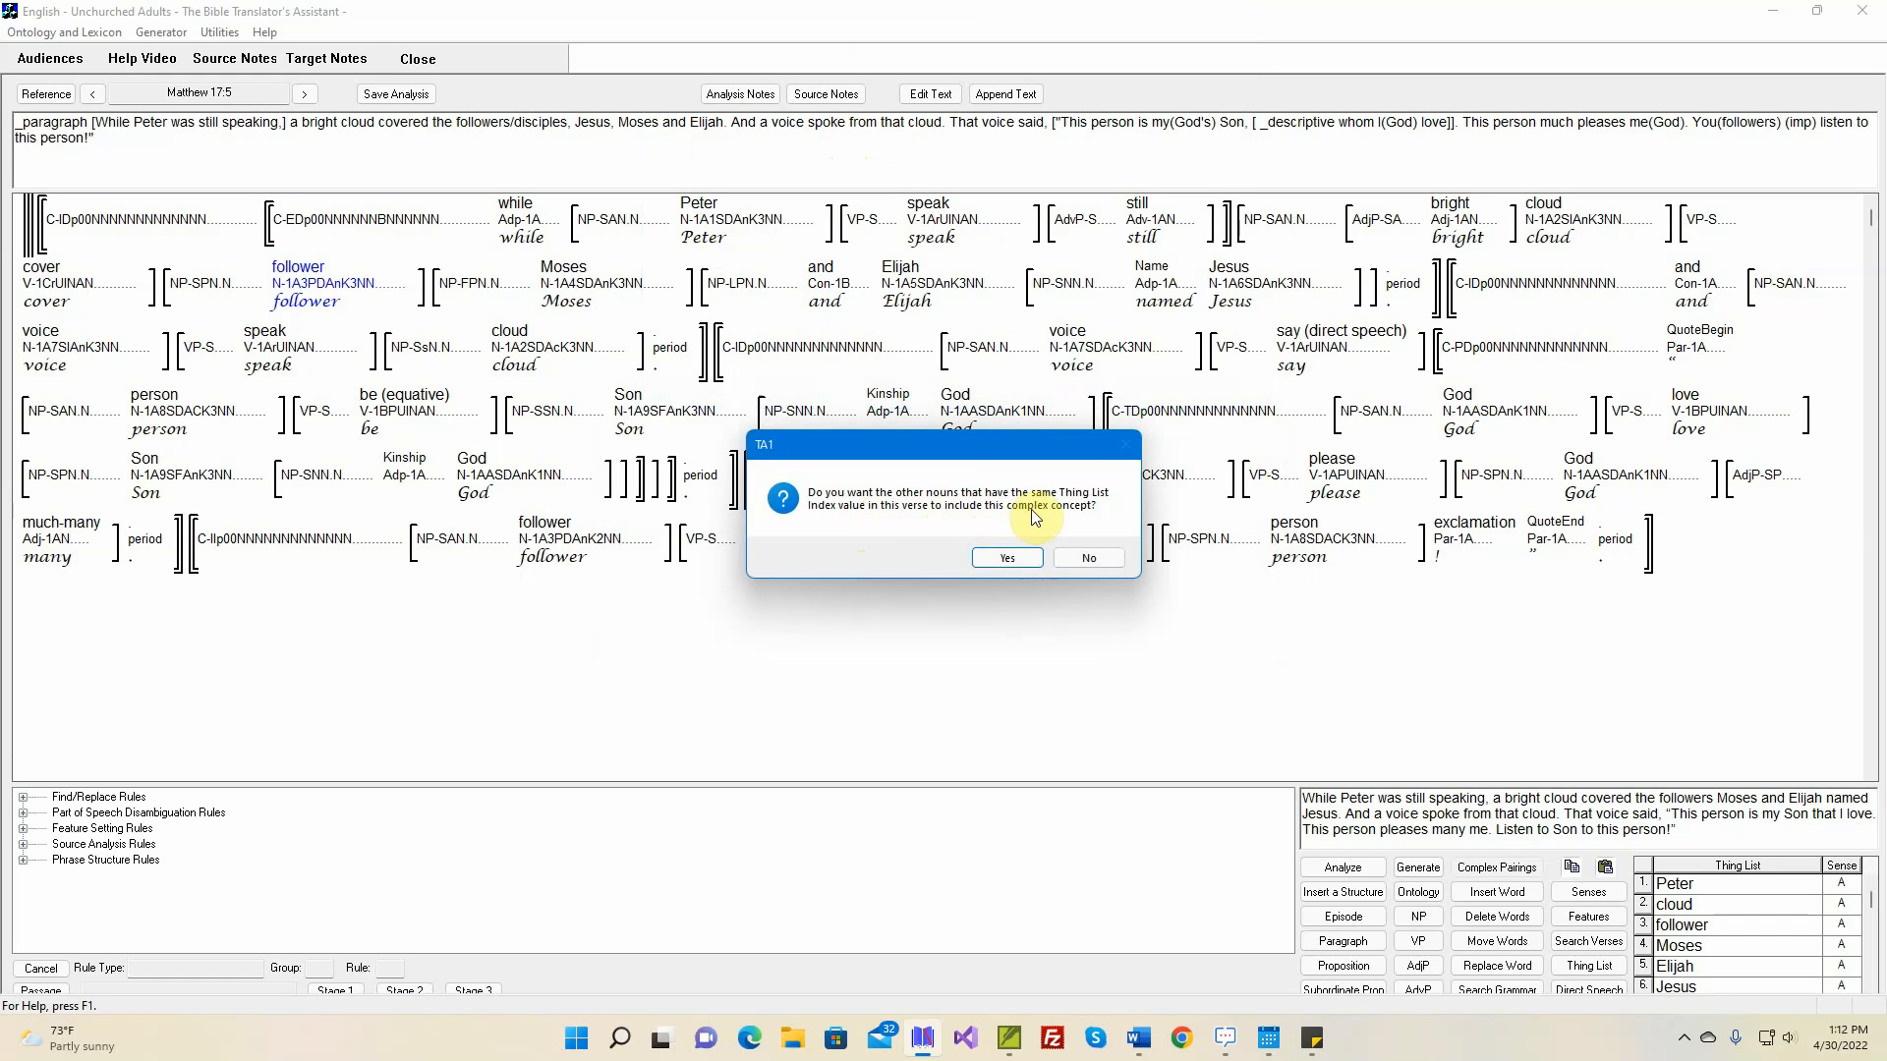
pyautogui.click(1007, 558)
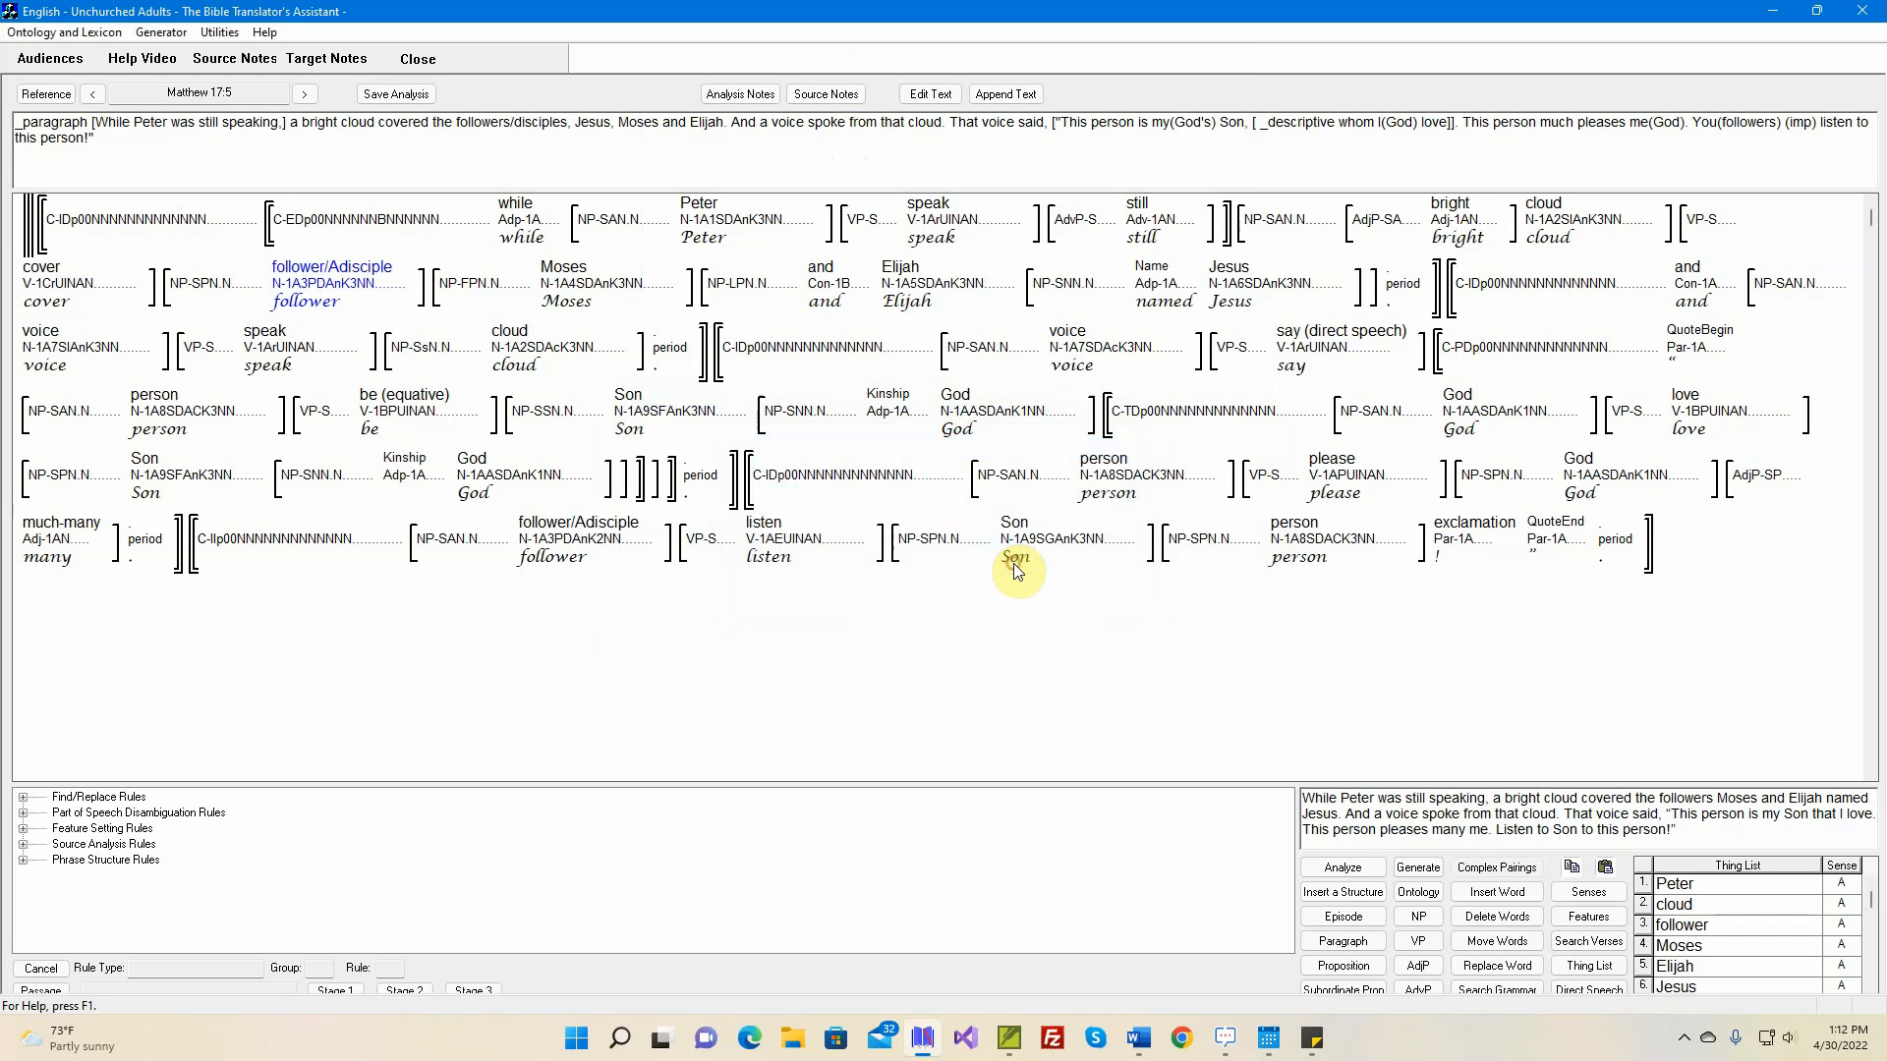
# Move the 'Jesus' noun phrase between the 'follower' and 'Moses' phrases, and delete its 'named' adposition
pyautogui.moveTo(603, 543)
pyautogui.click(1486, 939)
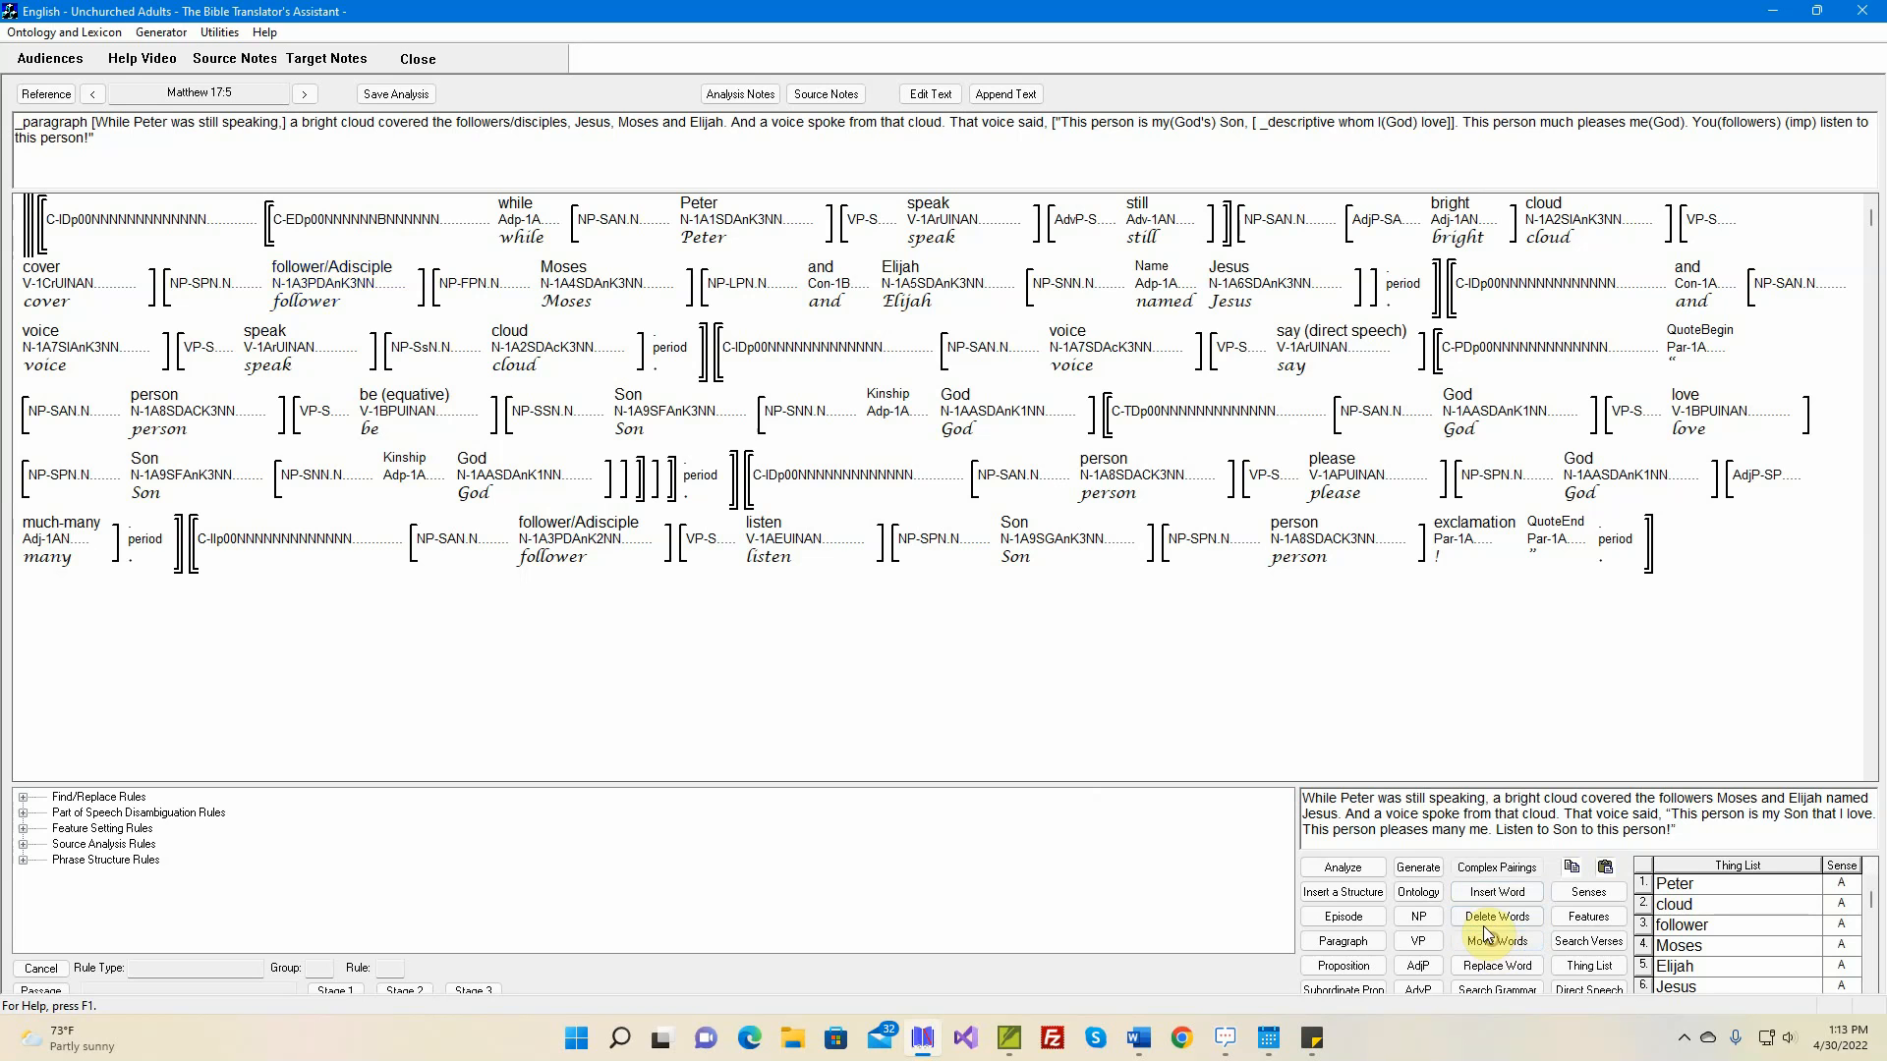
pyautogui.click(1079, 285)
pyautogui.press('Delete')
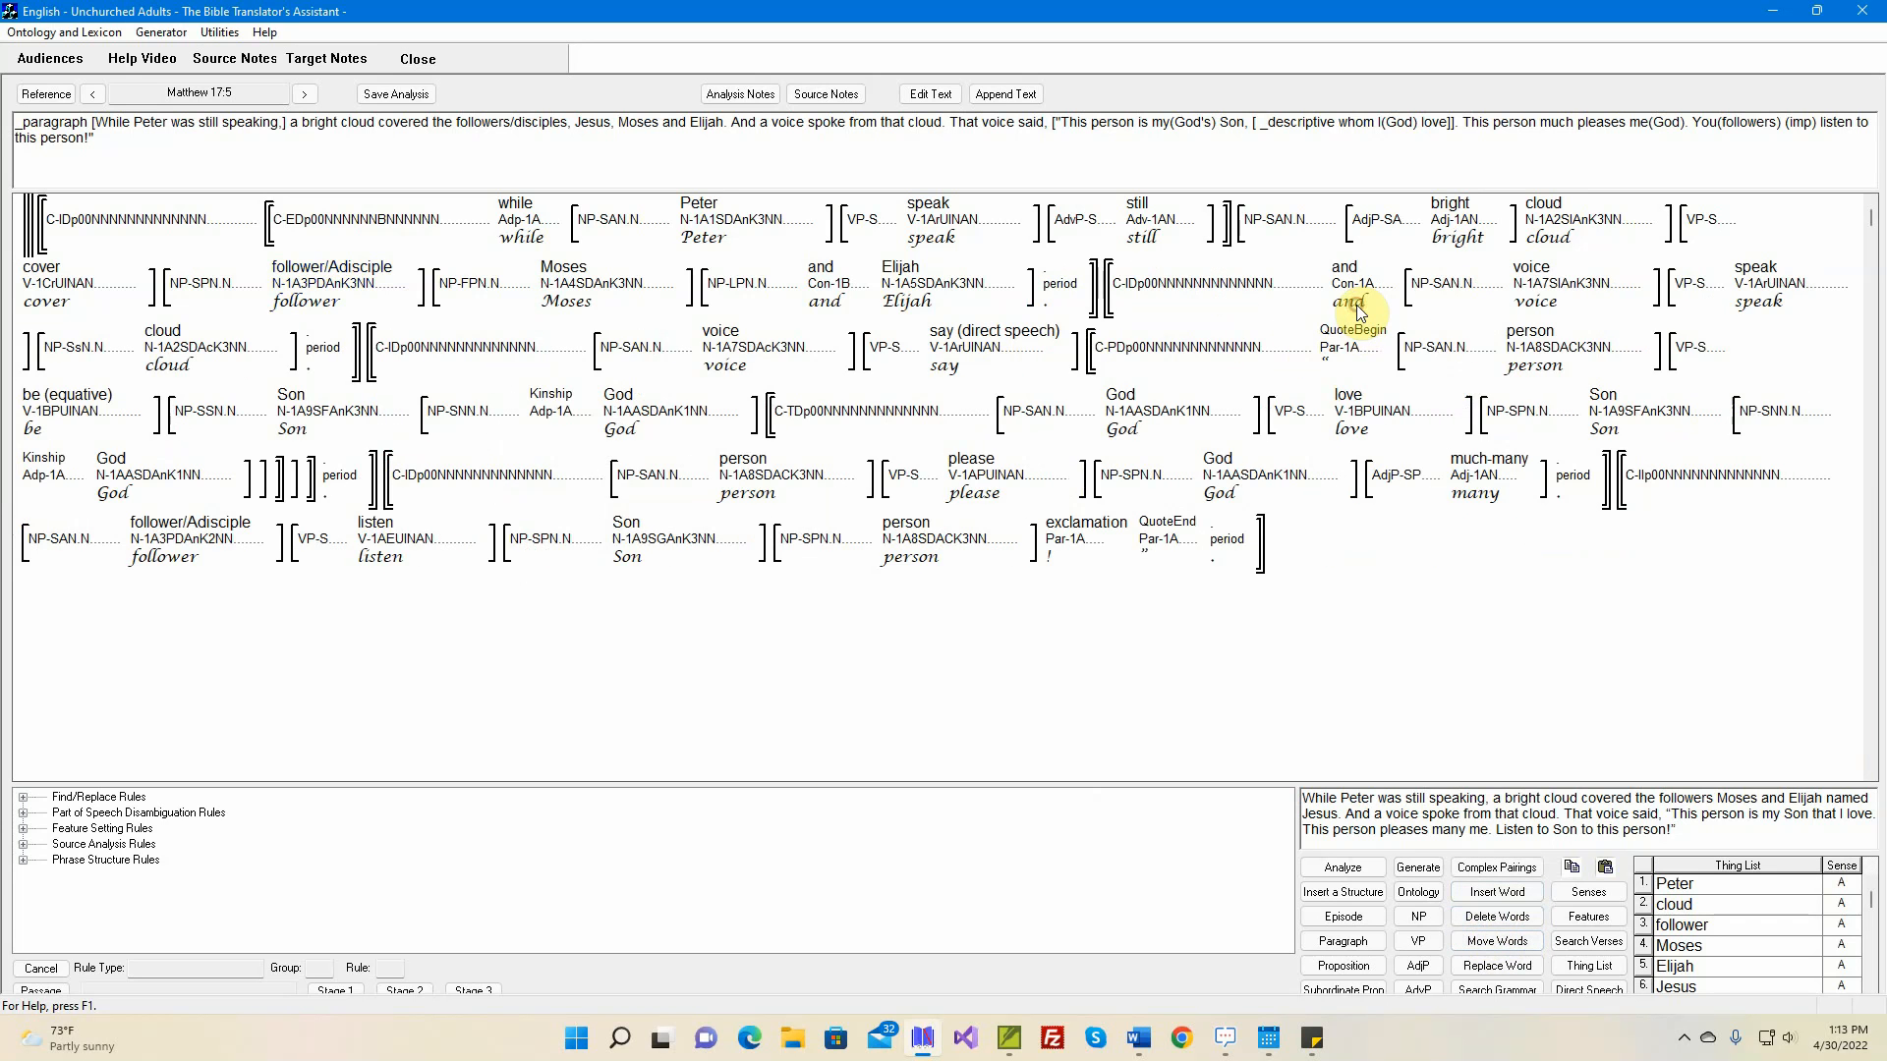
pyautogui.click(470, 302)
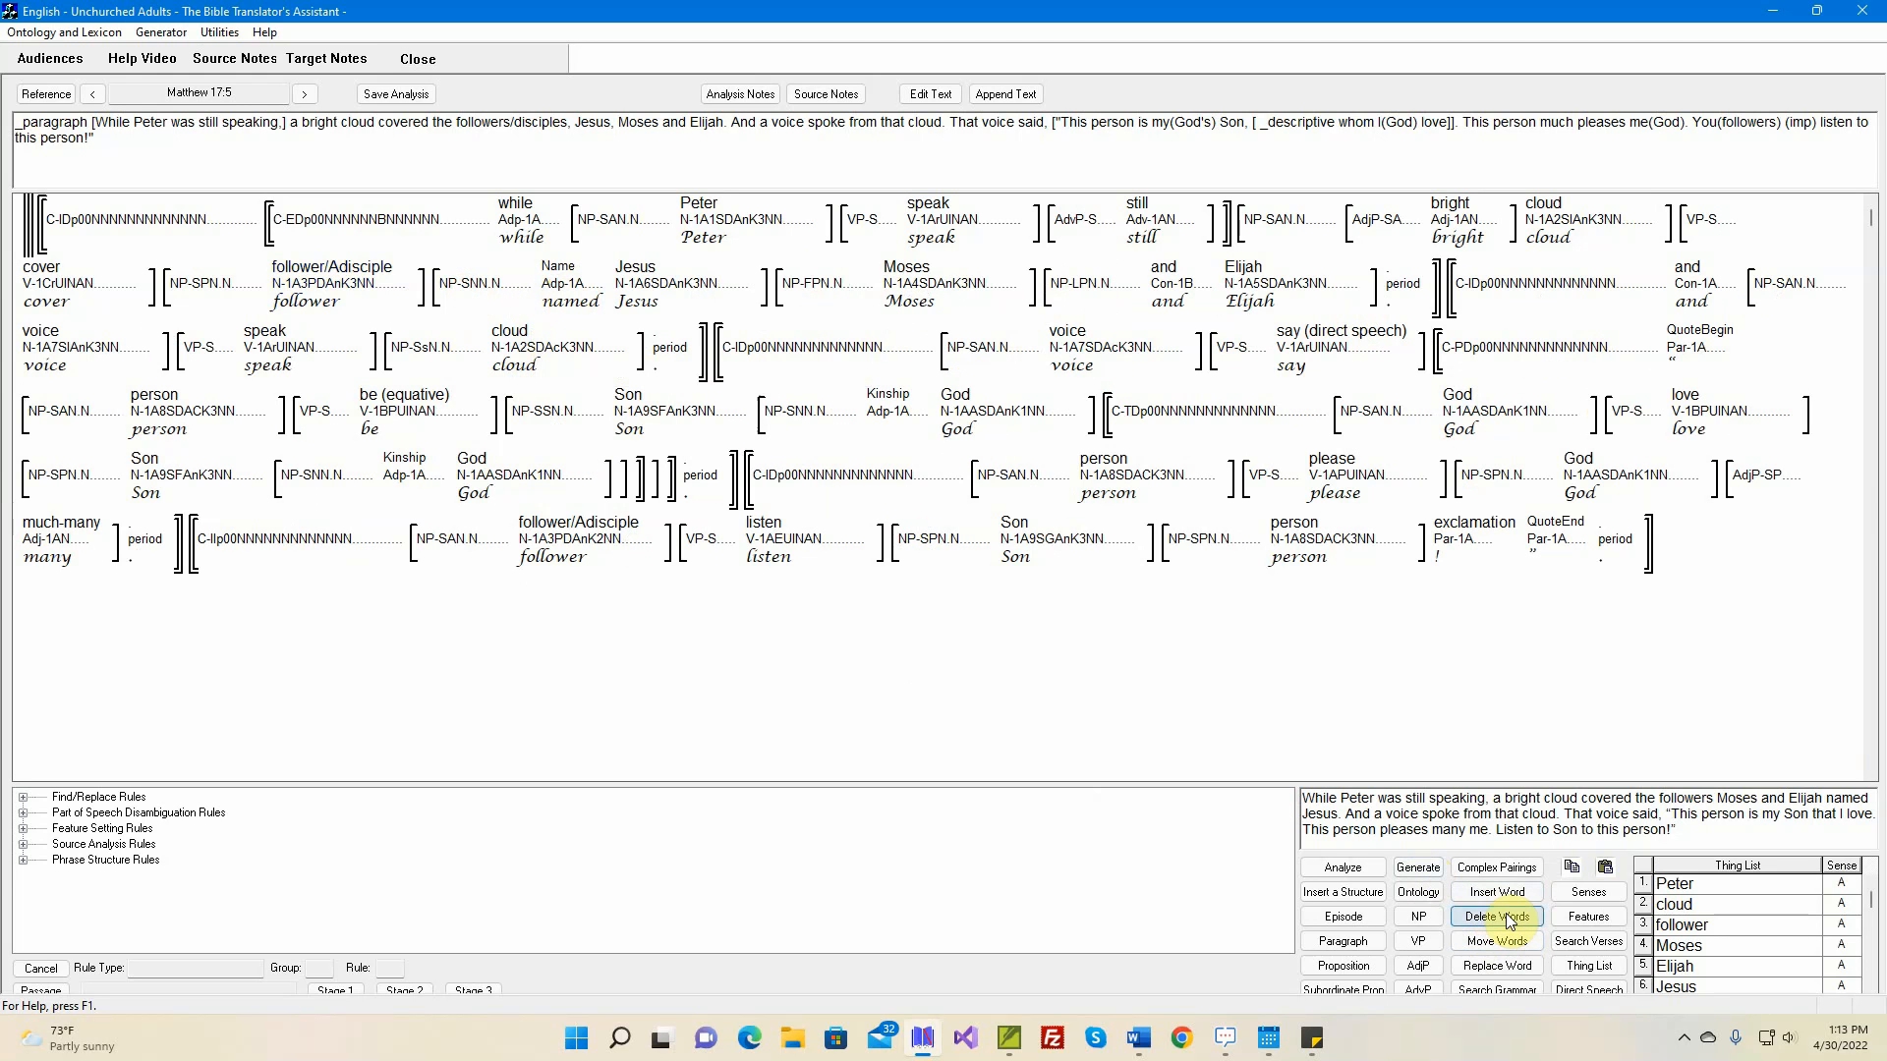
pyautogui.press('Delete')
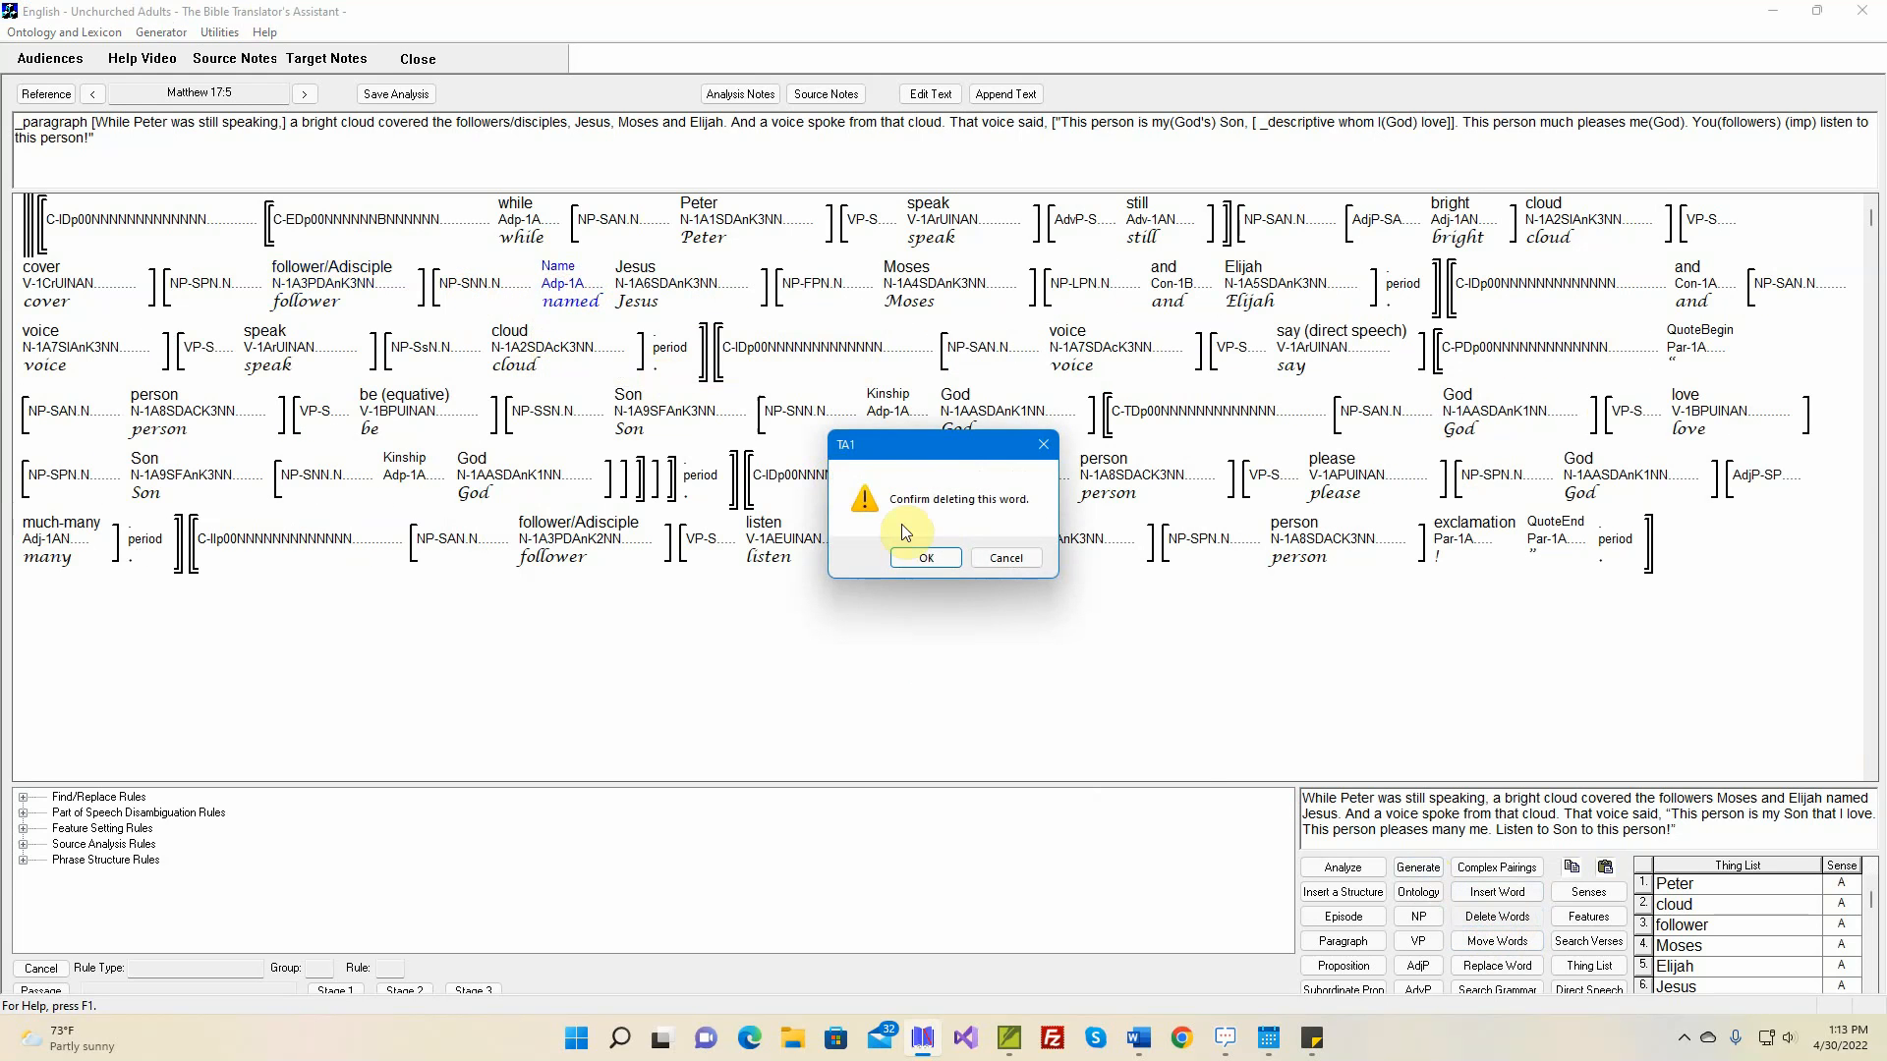
pyautogui.click(941, 560)
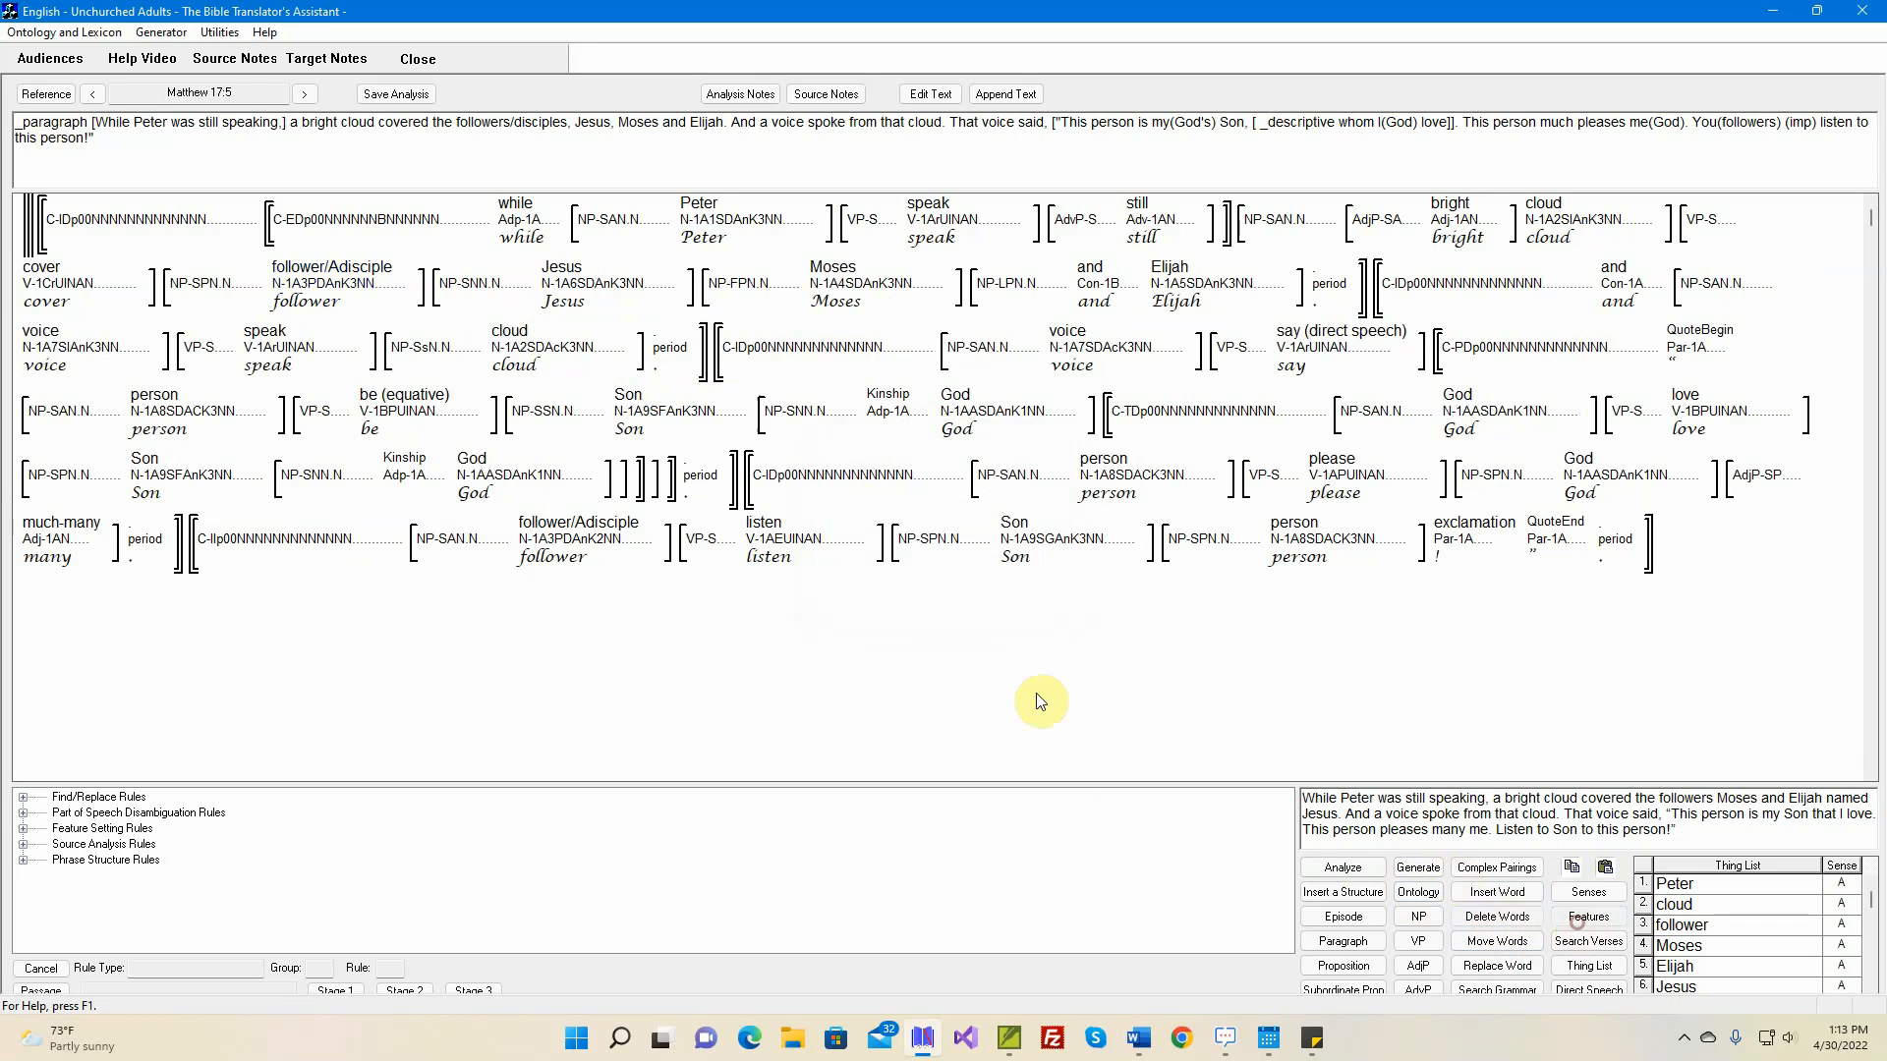
# Set the 'Jesus' noun phrase's sequence to Coordinate and its semantic role to Most Patient-like
pyautogui.doubleClick(470, 283)
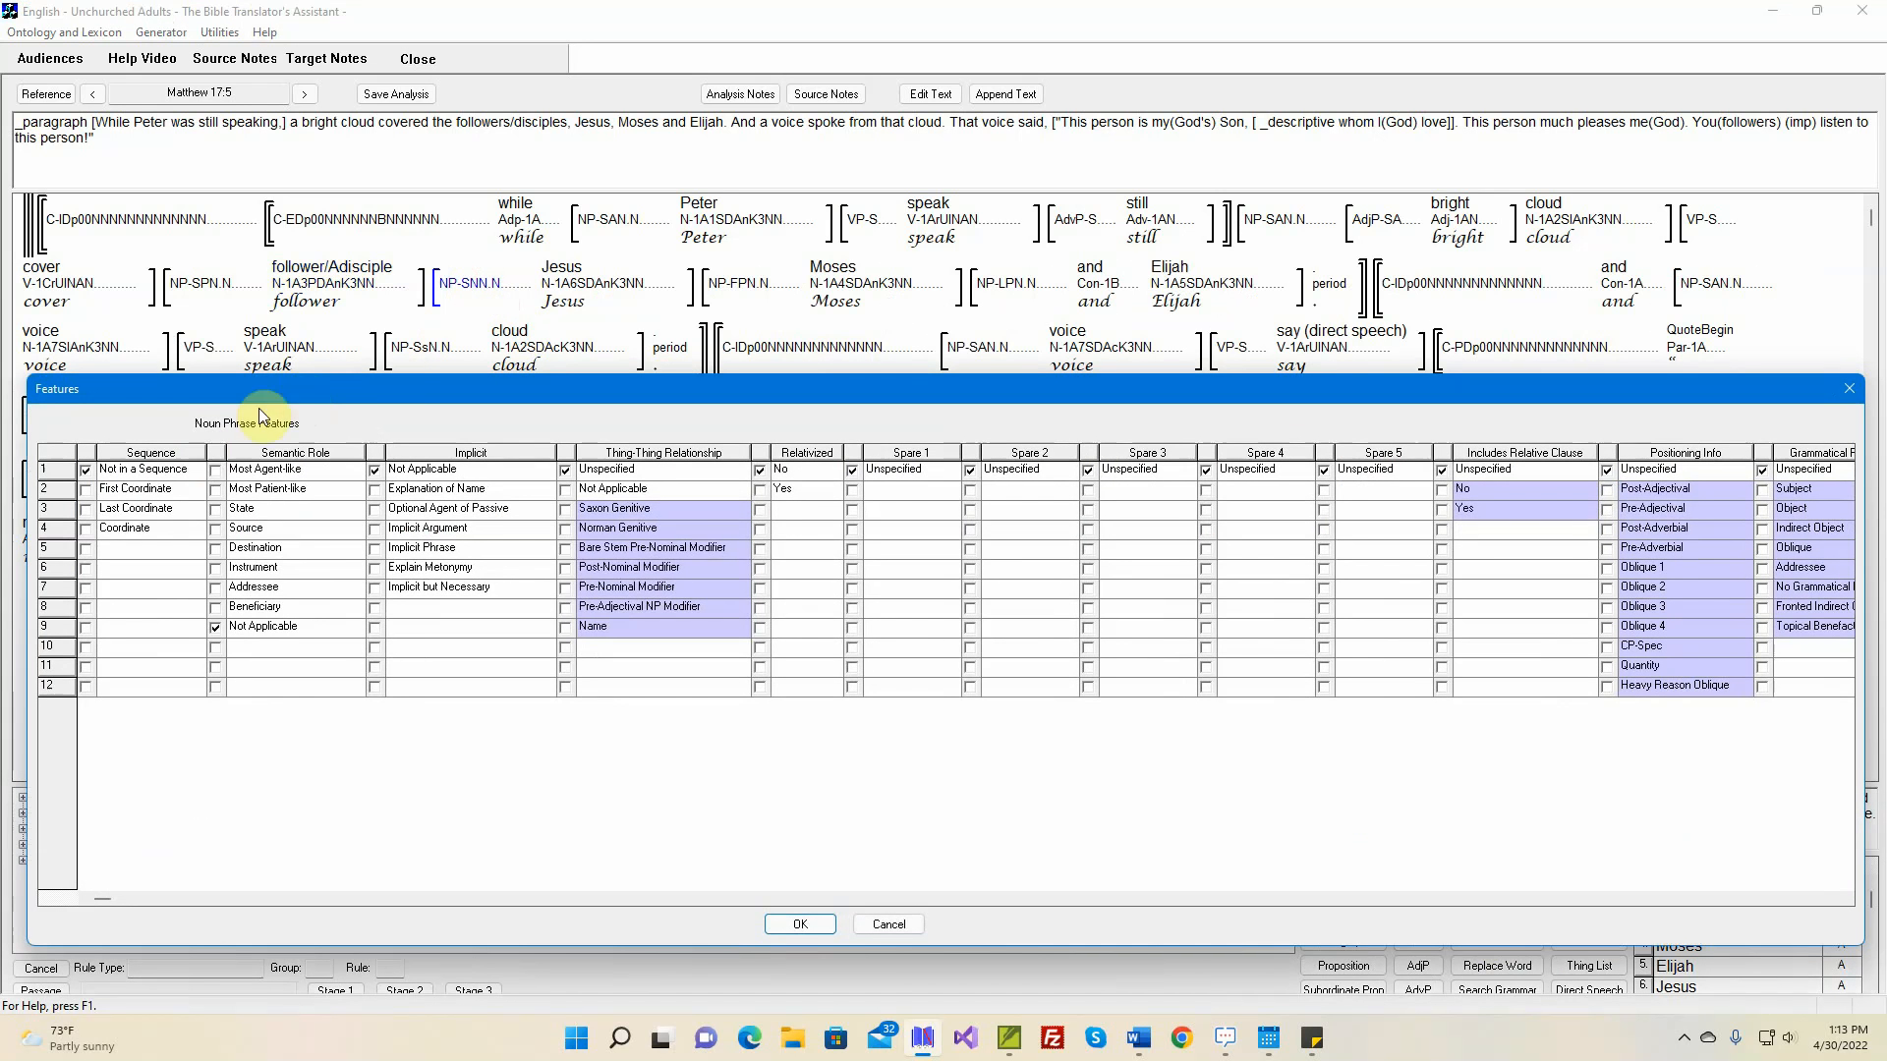
pyautogui.click(87, 528)
pyautogui.click(216, 490)
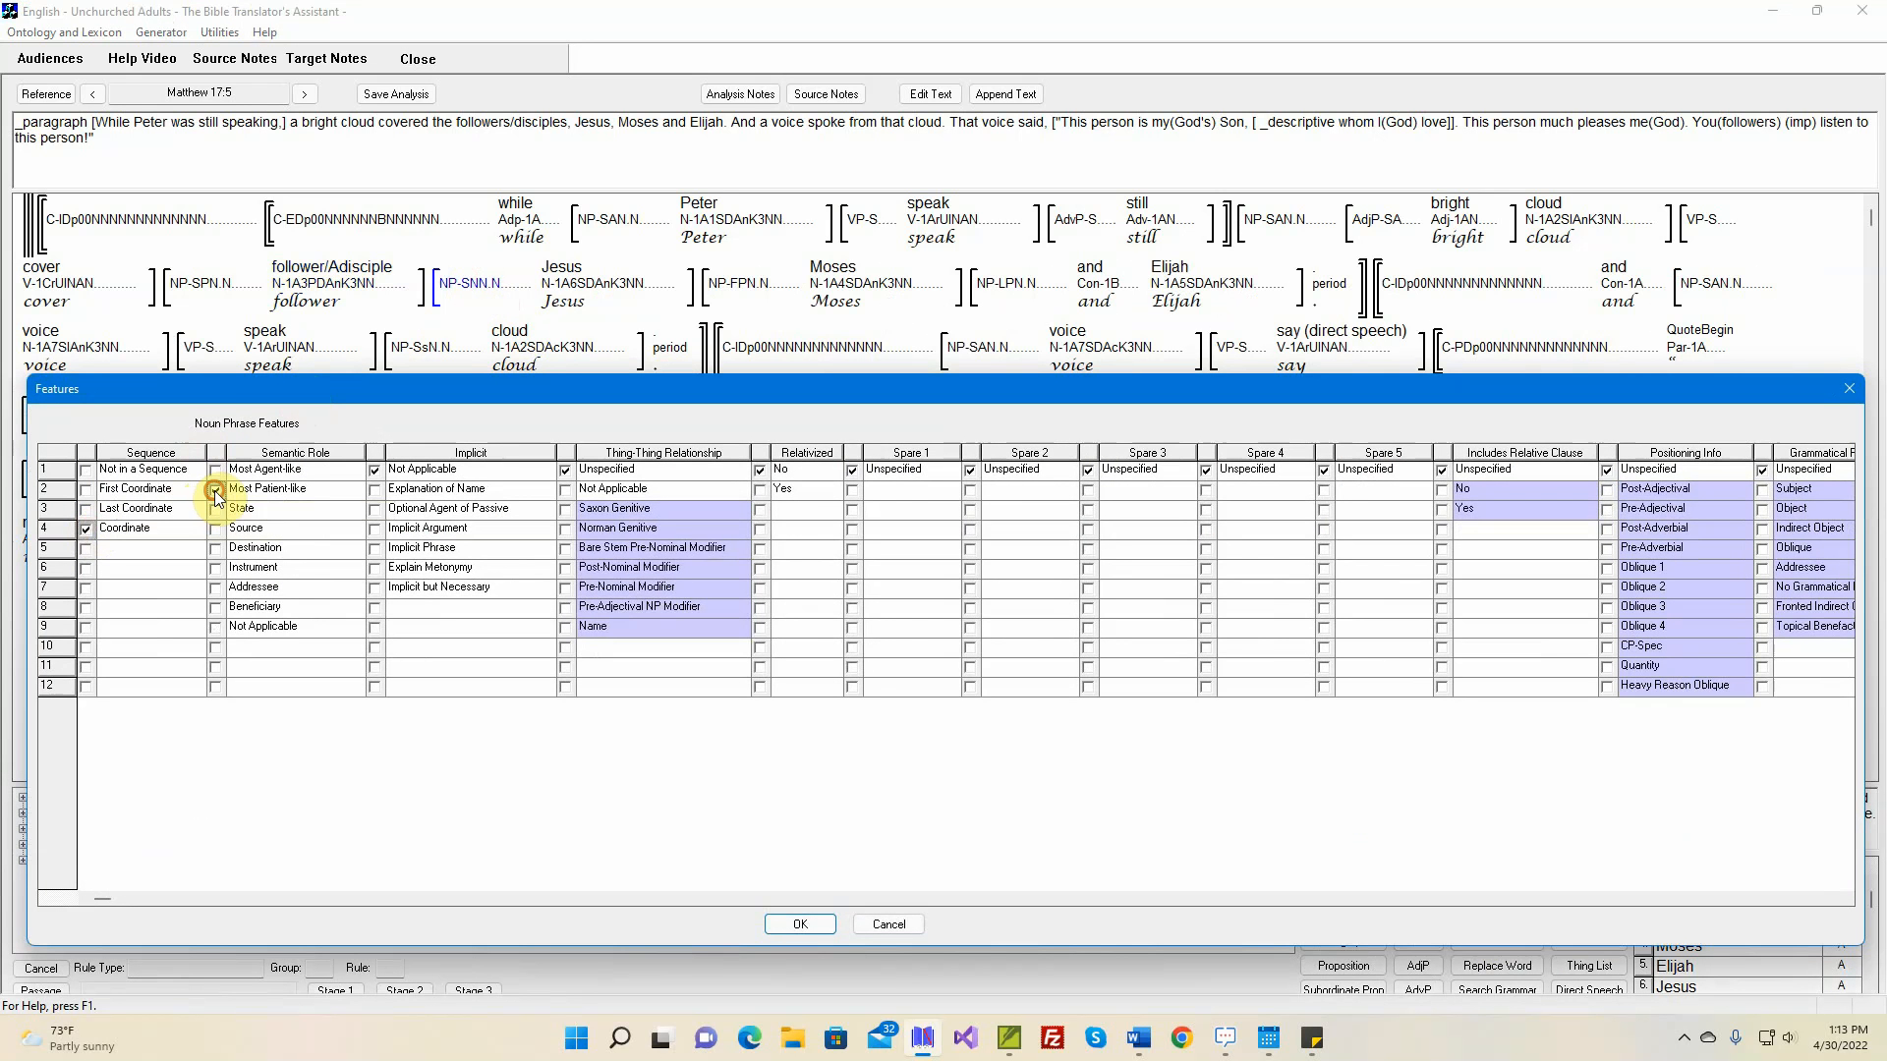
pyautogui.click(801, 925)
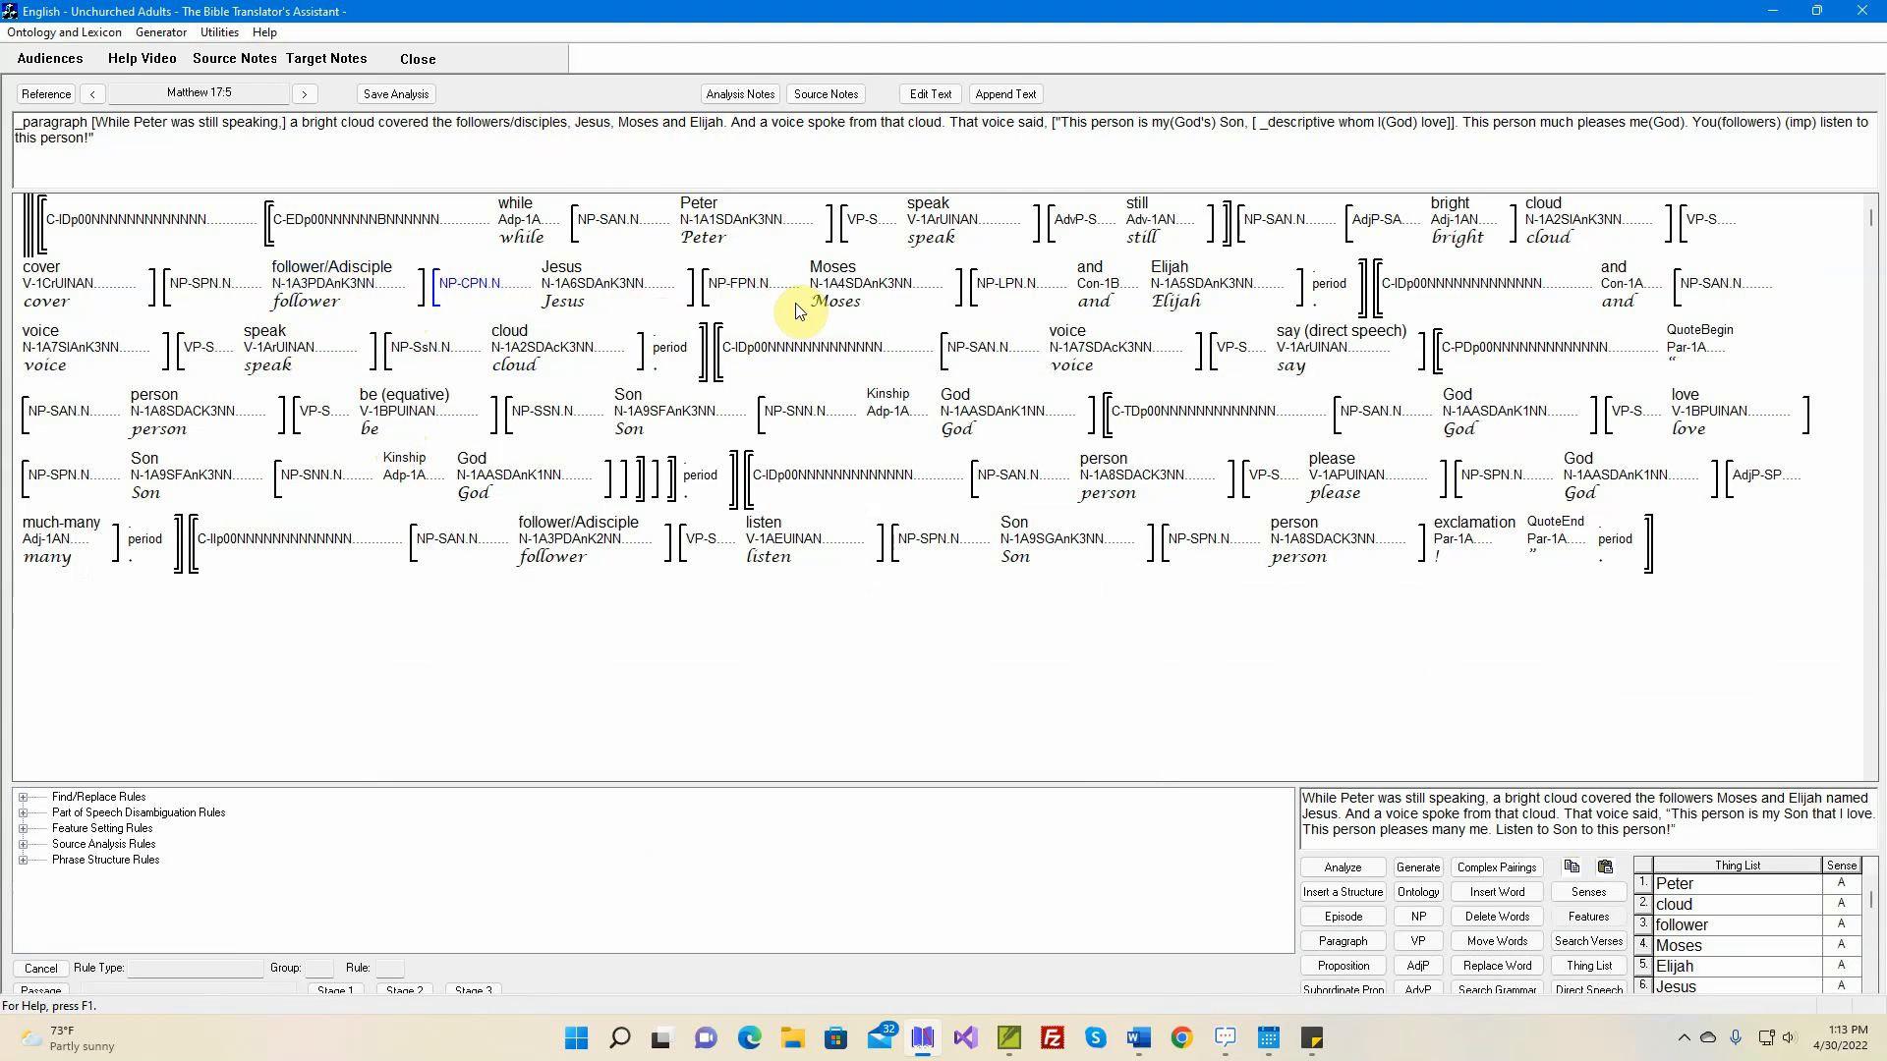
# Set the sequence feature of the 'Moses' noun phrase to Coordinate
pyautogui.doubleClick(739, 287)
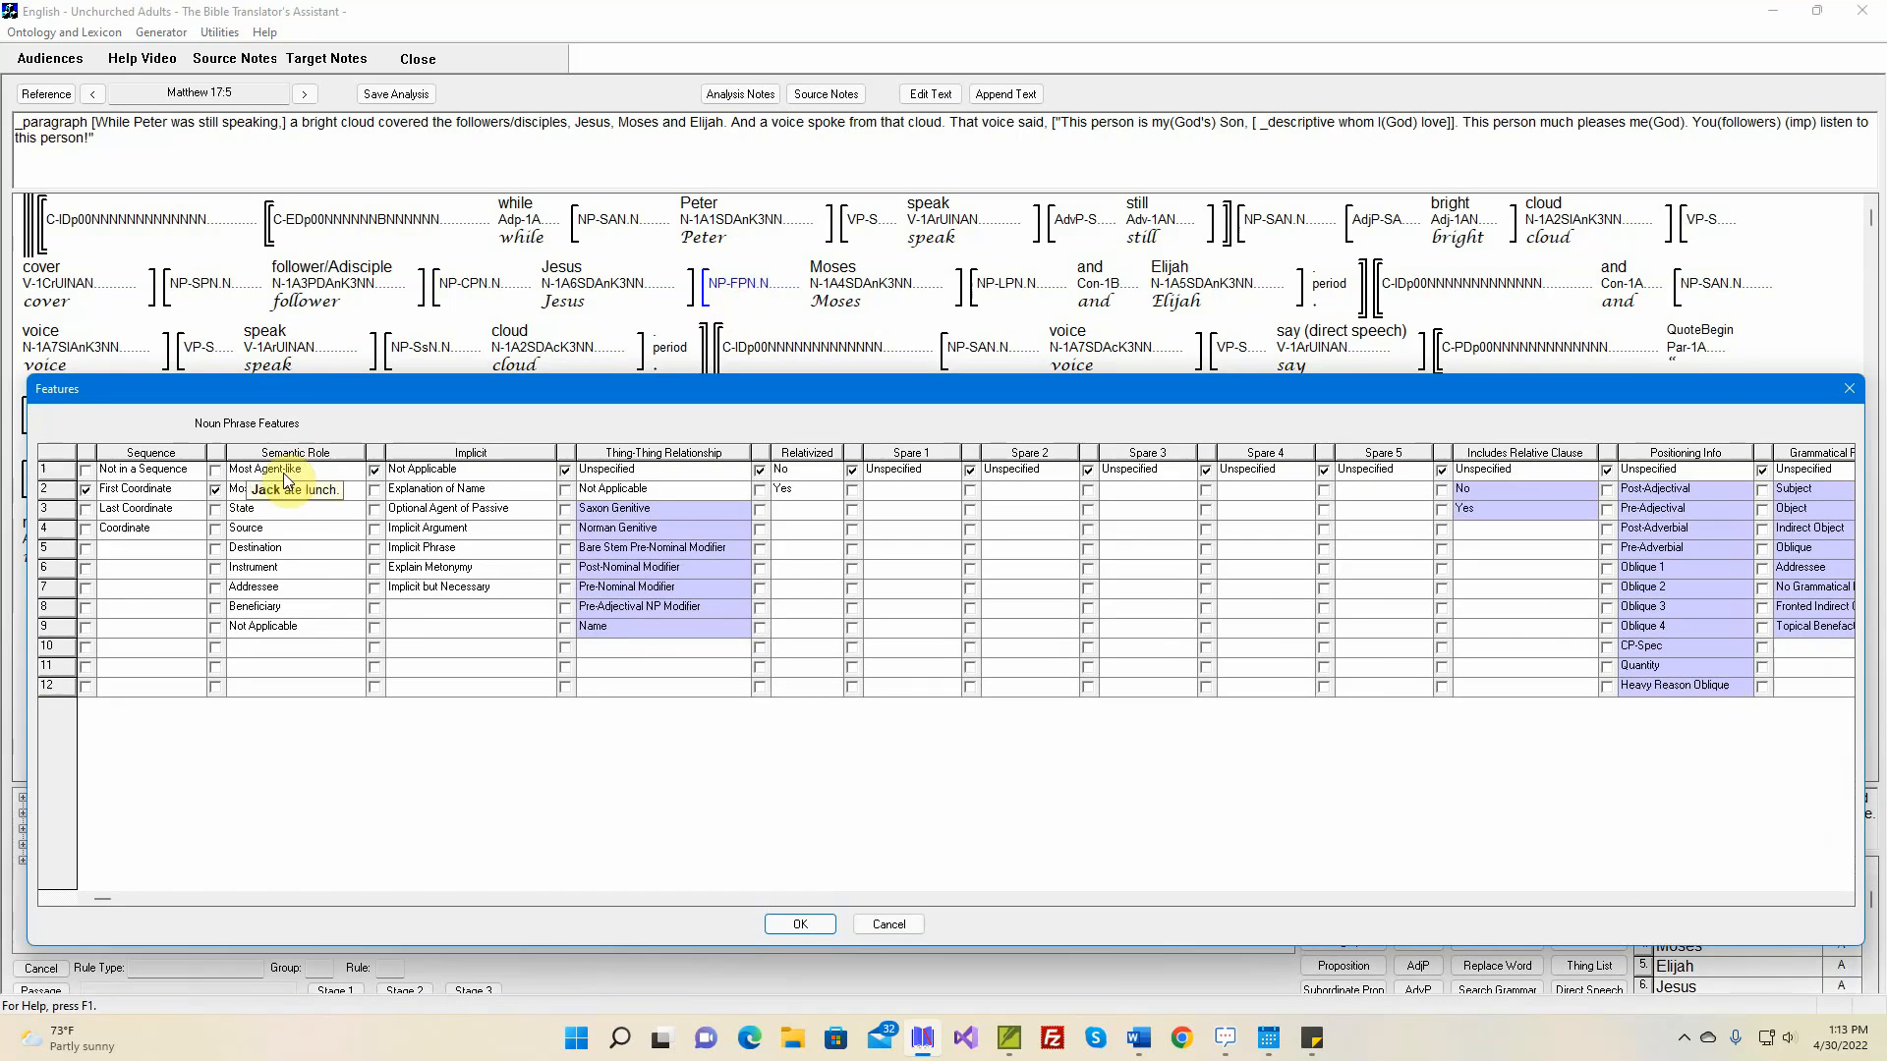
pyautogui.click(88, 531)
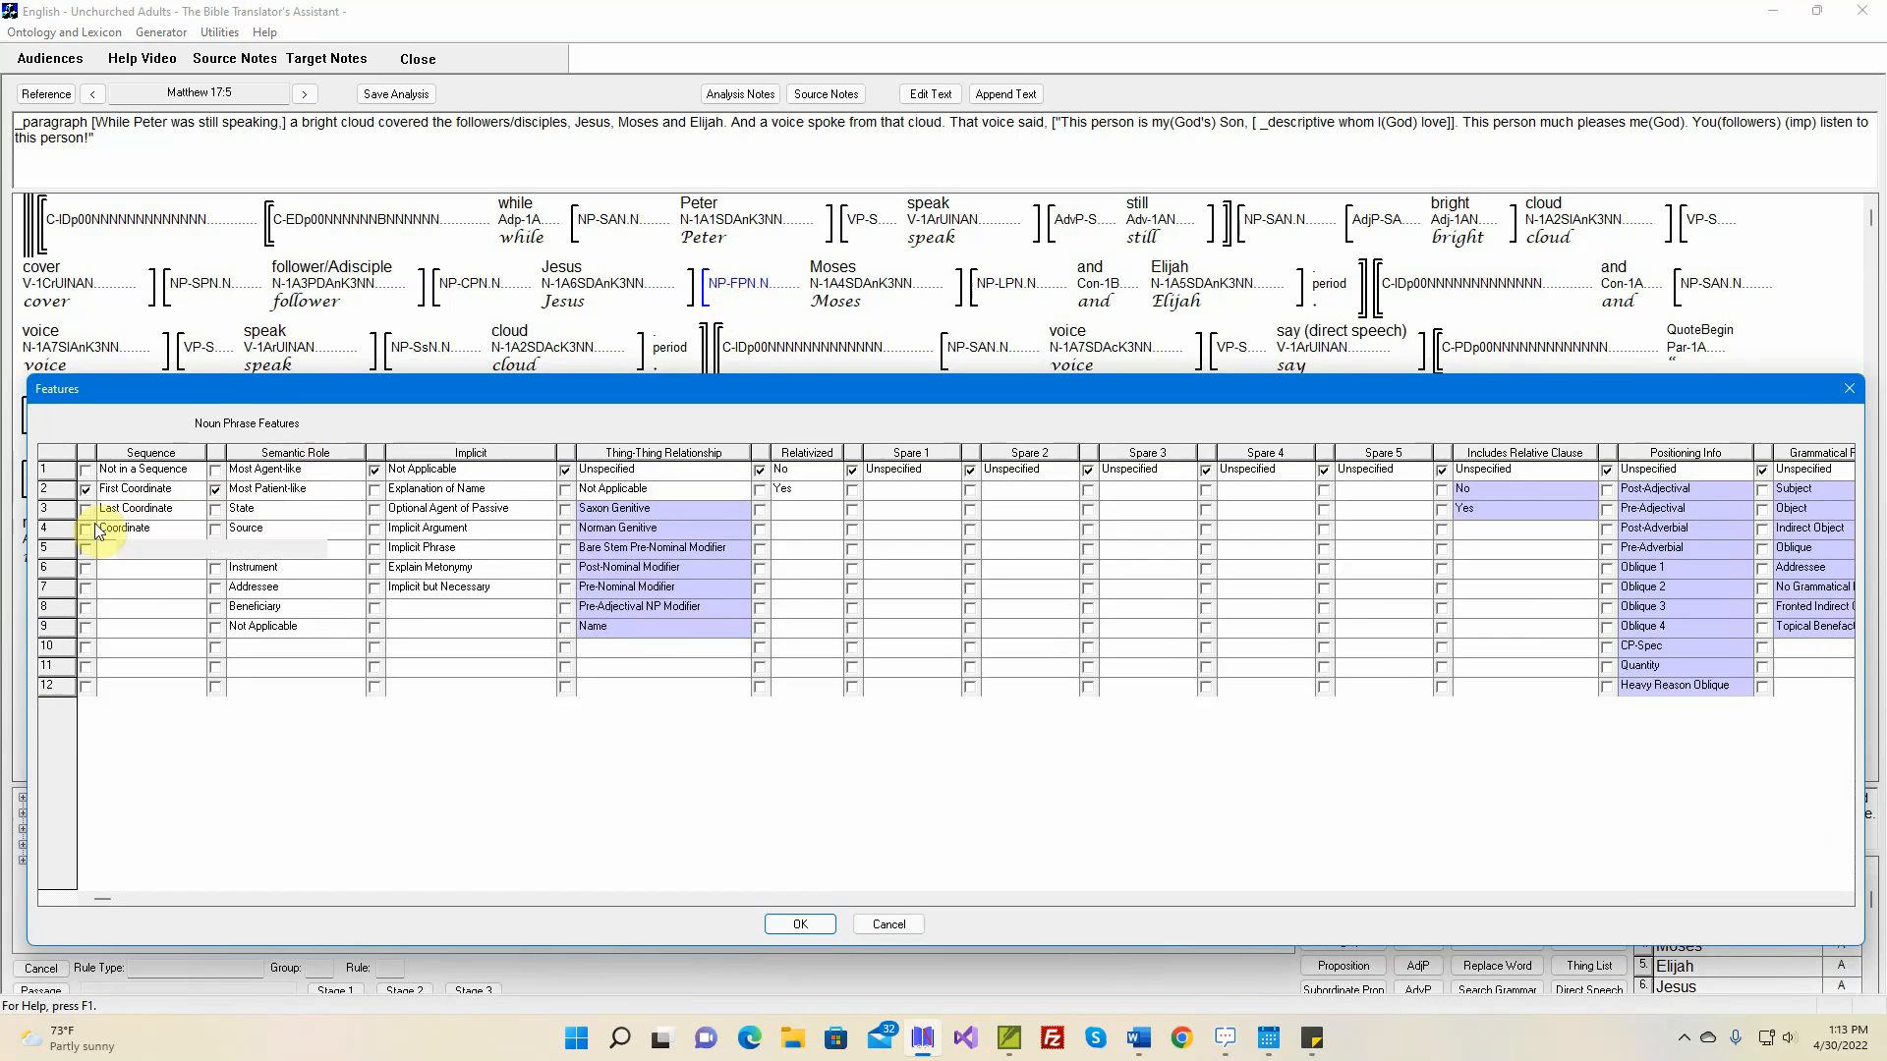
pyautogui.click(771, 926)
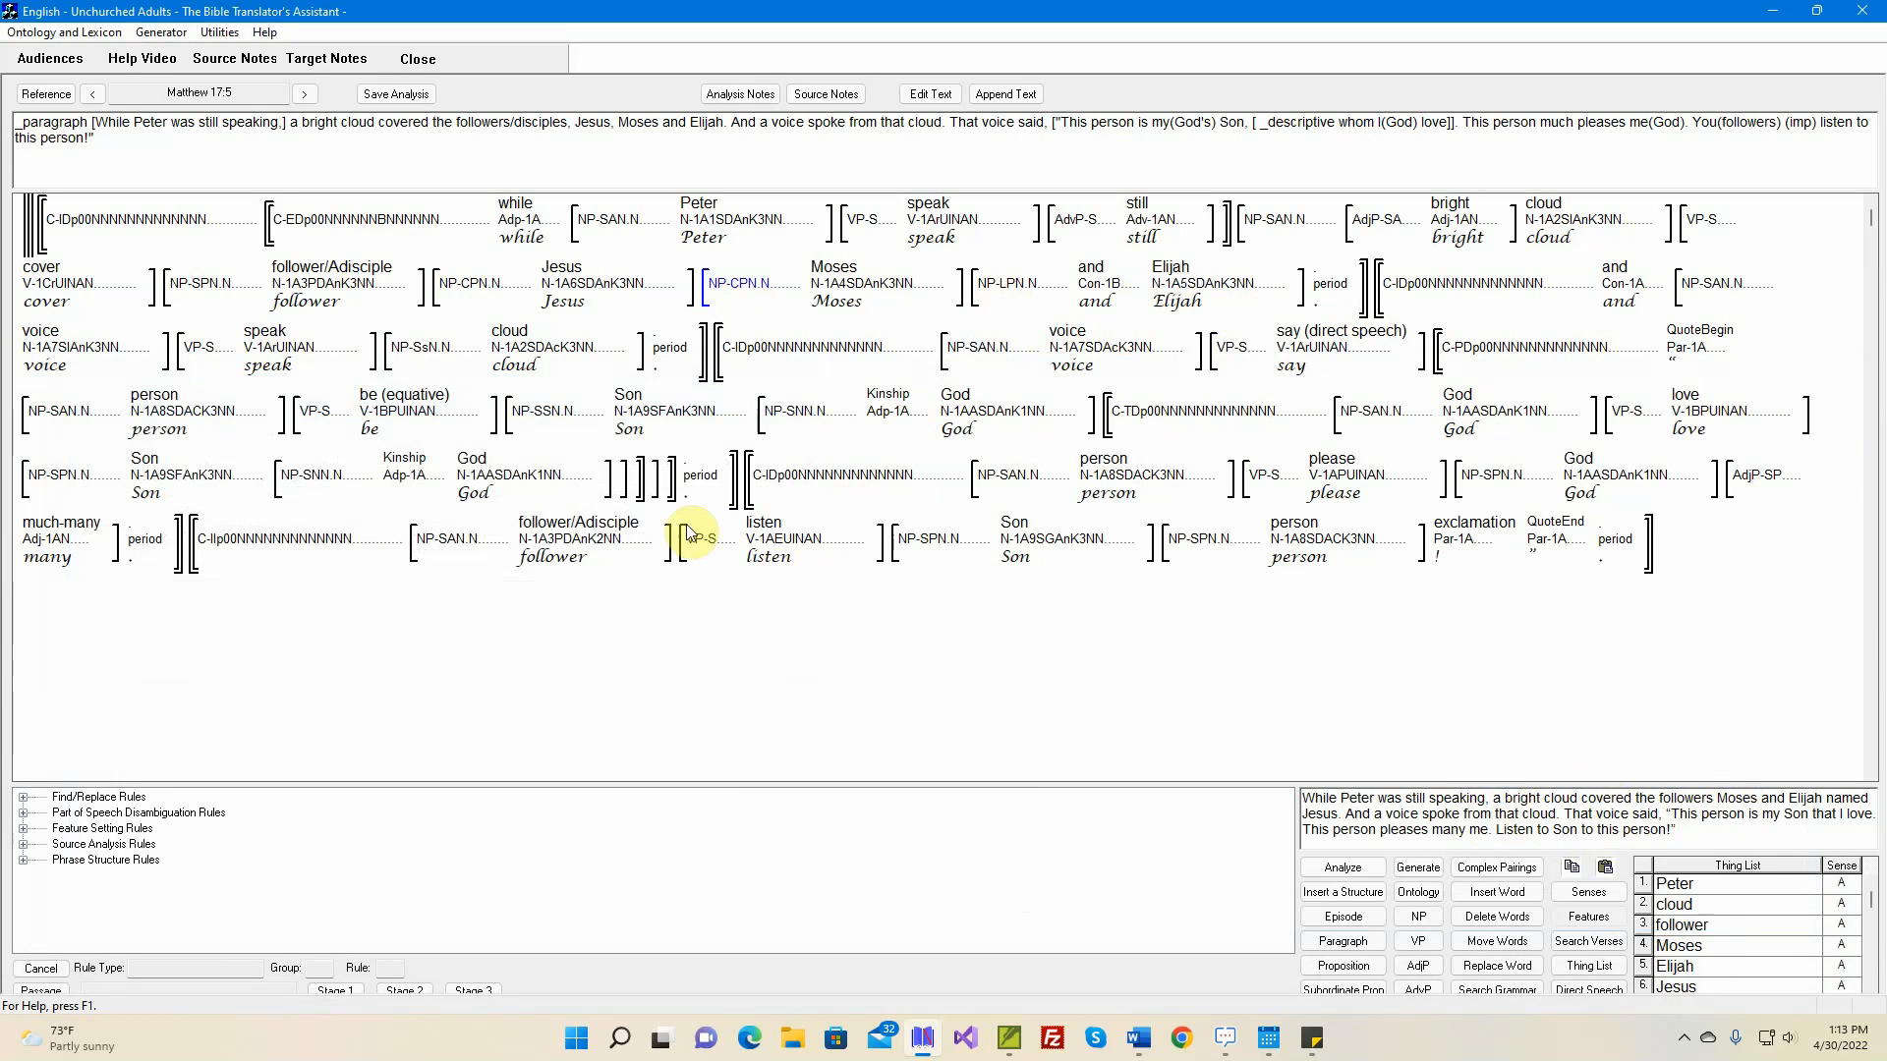
# Examine the features of the 'cloud' noun phrase and the verb 'speak' in the second sentence
pyautogui.moveTo(433, 359)
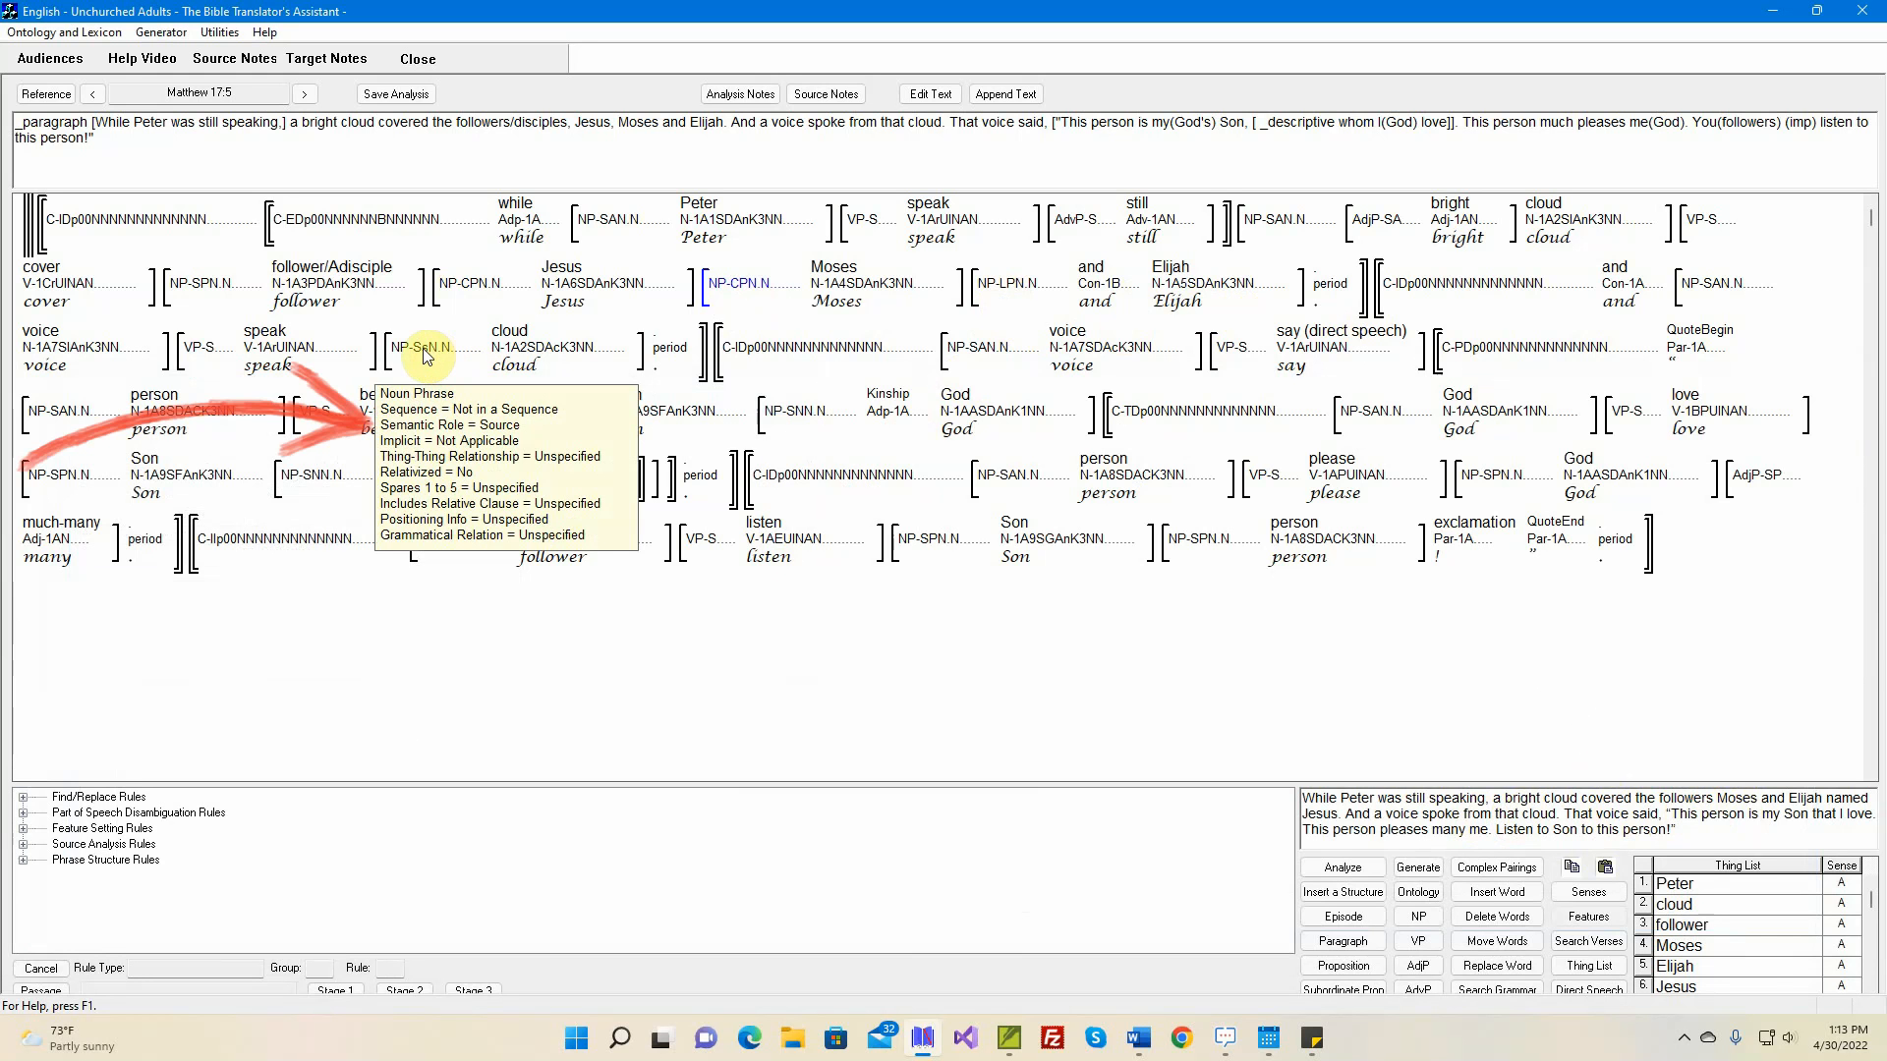
pyautogui.moveTo(275, 339)
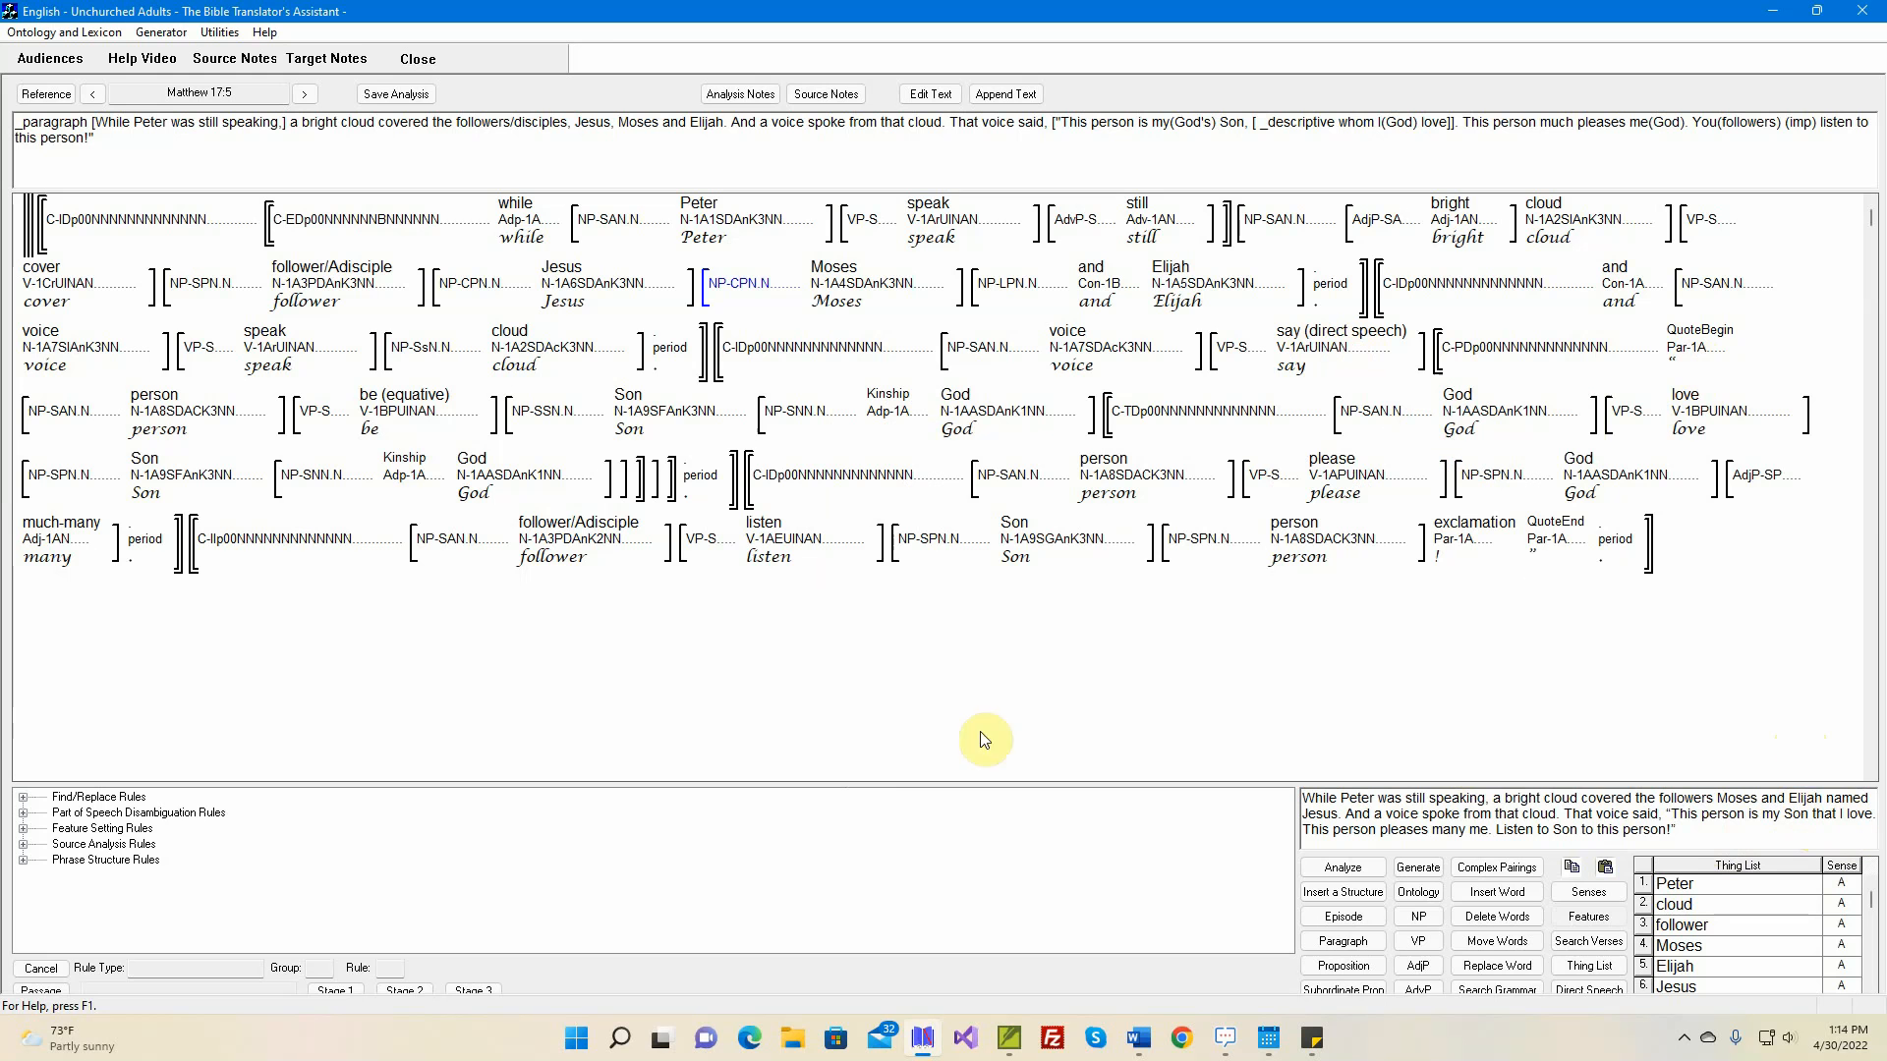
# Change the sense of the verb 'be' in the quoted sentence to M, kinship role (John is Mary's brother)
pyautogui.moveTo(787, 425)
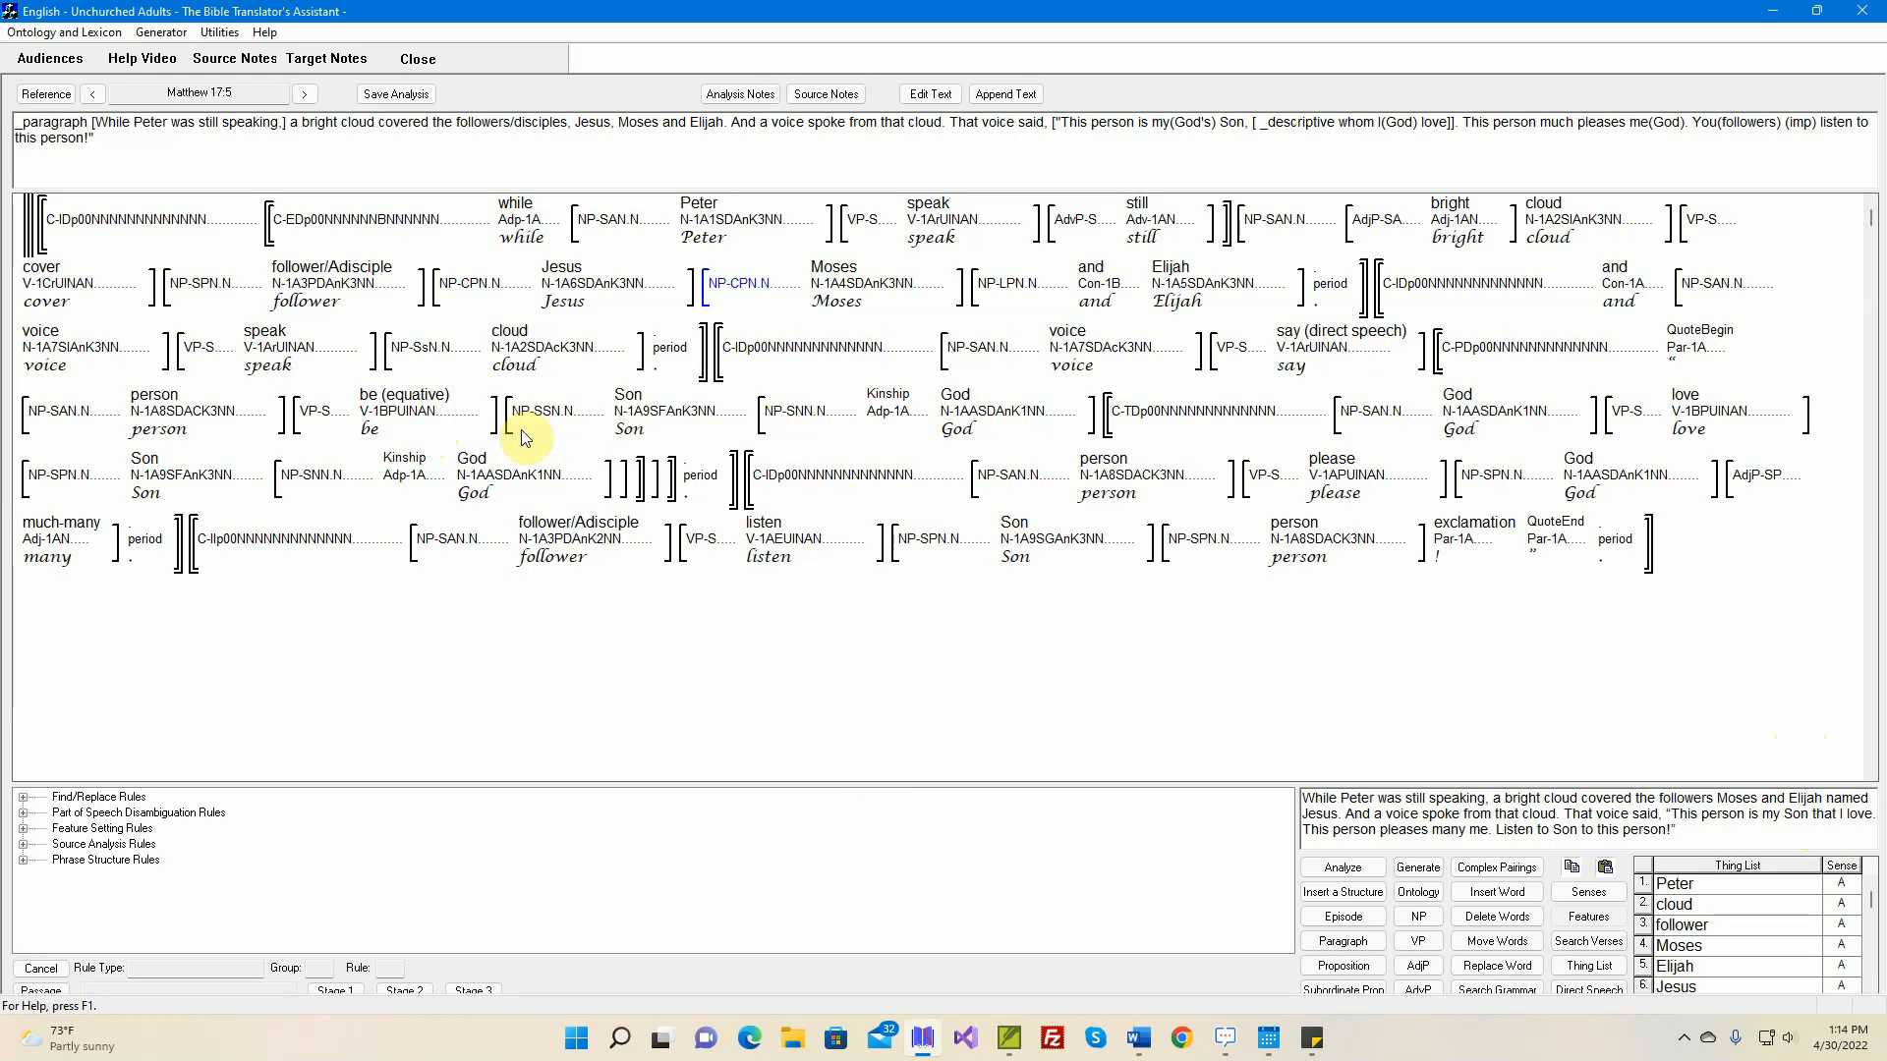
pyautogui.moveTo(258, 419)
pyautogui.moveTo(404, 411)
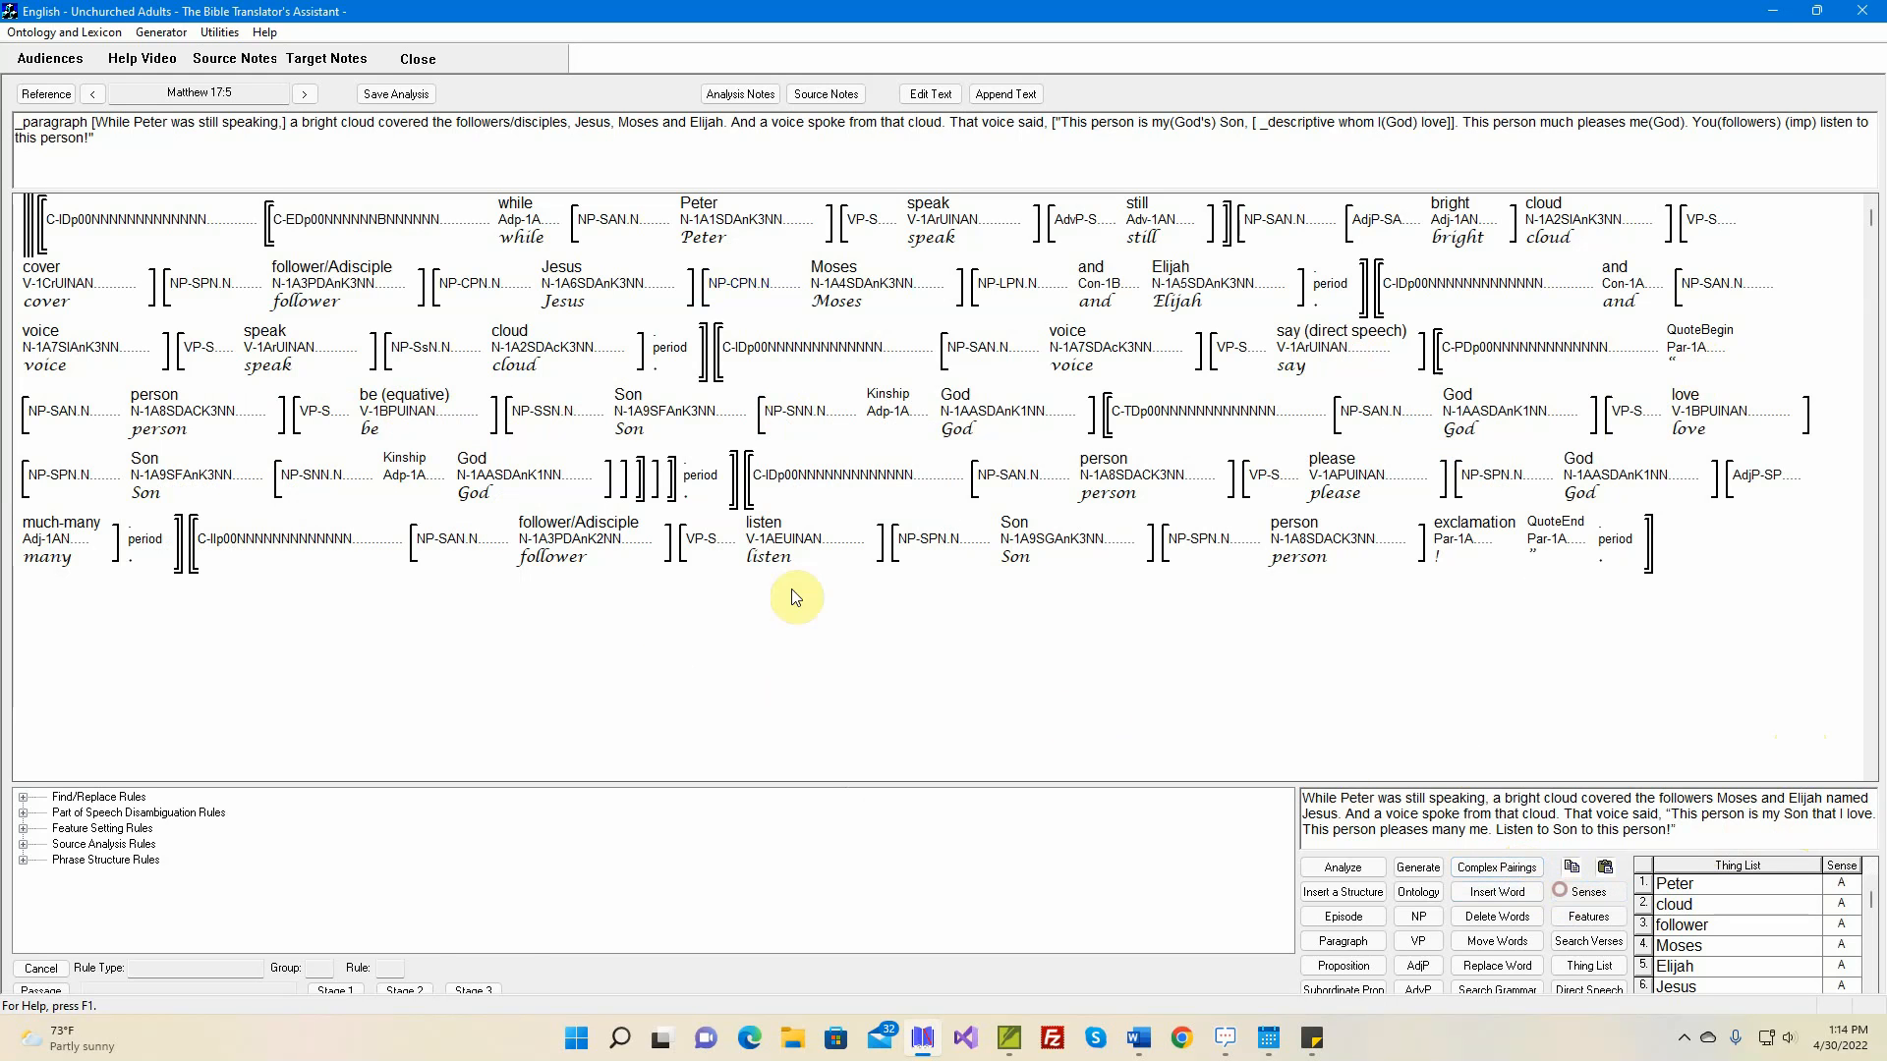
pyautogui.doubleClick(439, 430)
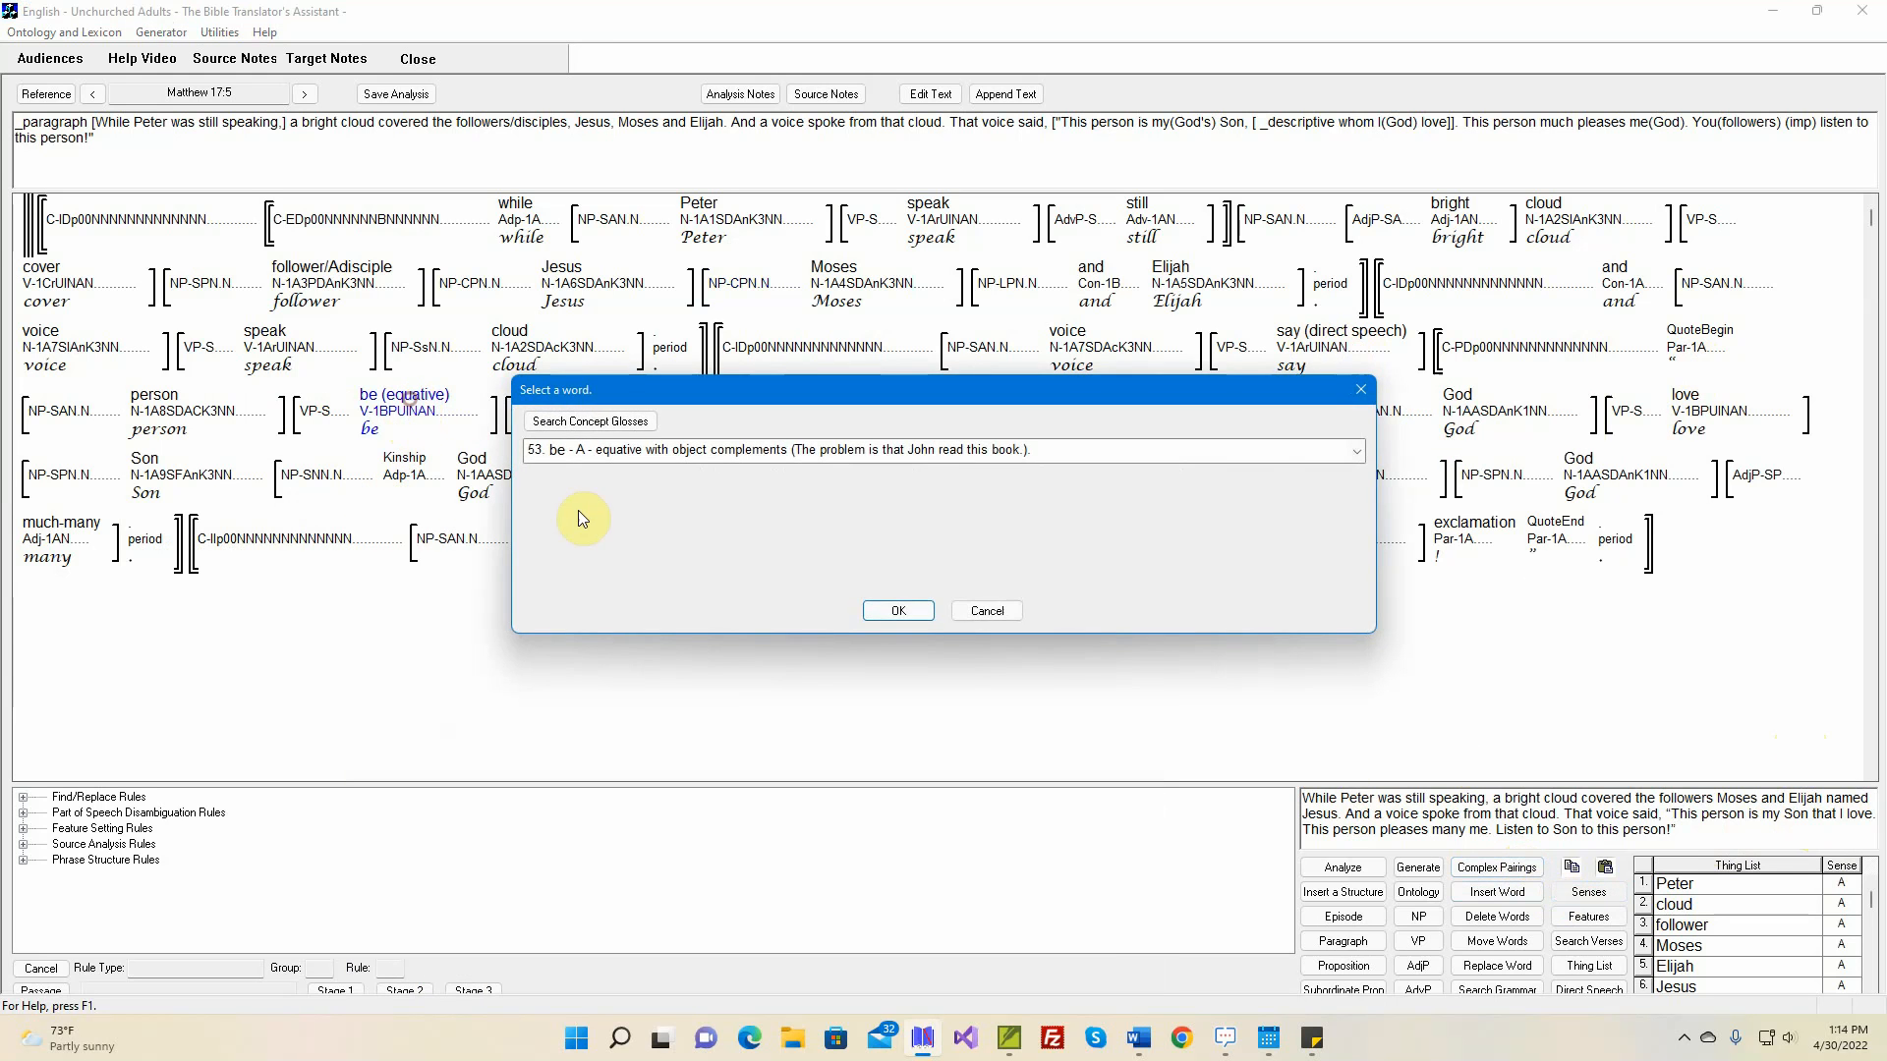
pyautogui.click(698, 457)
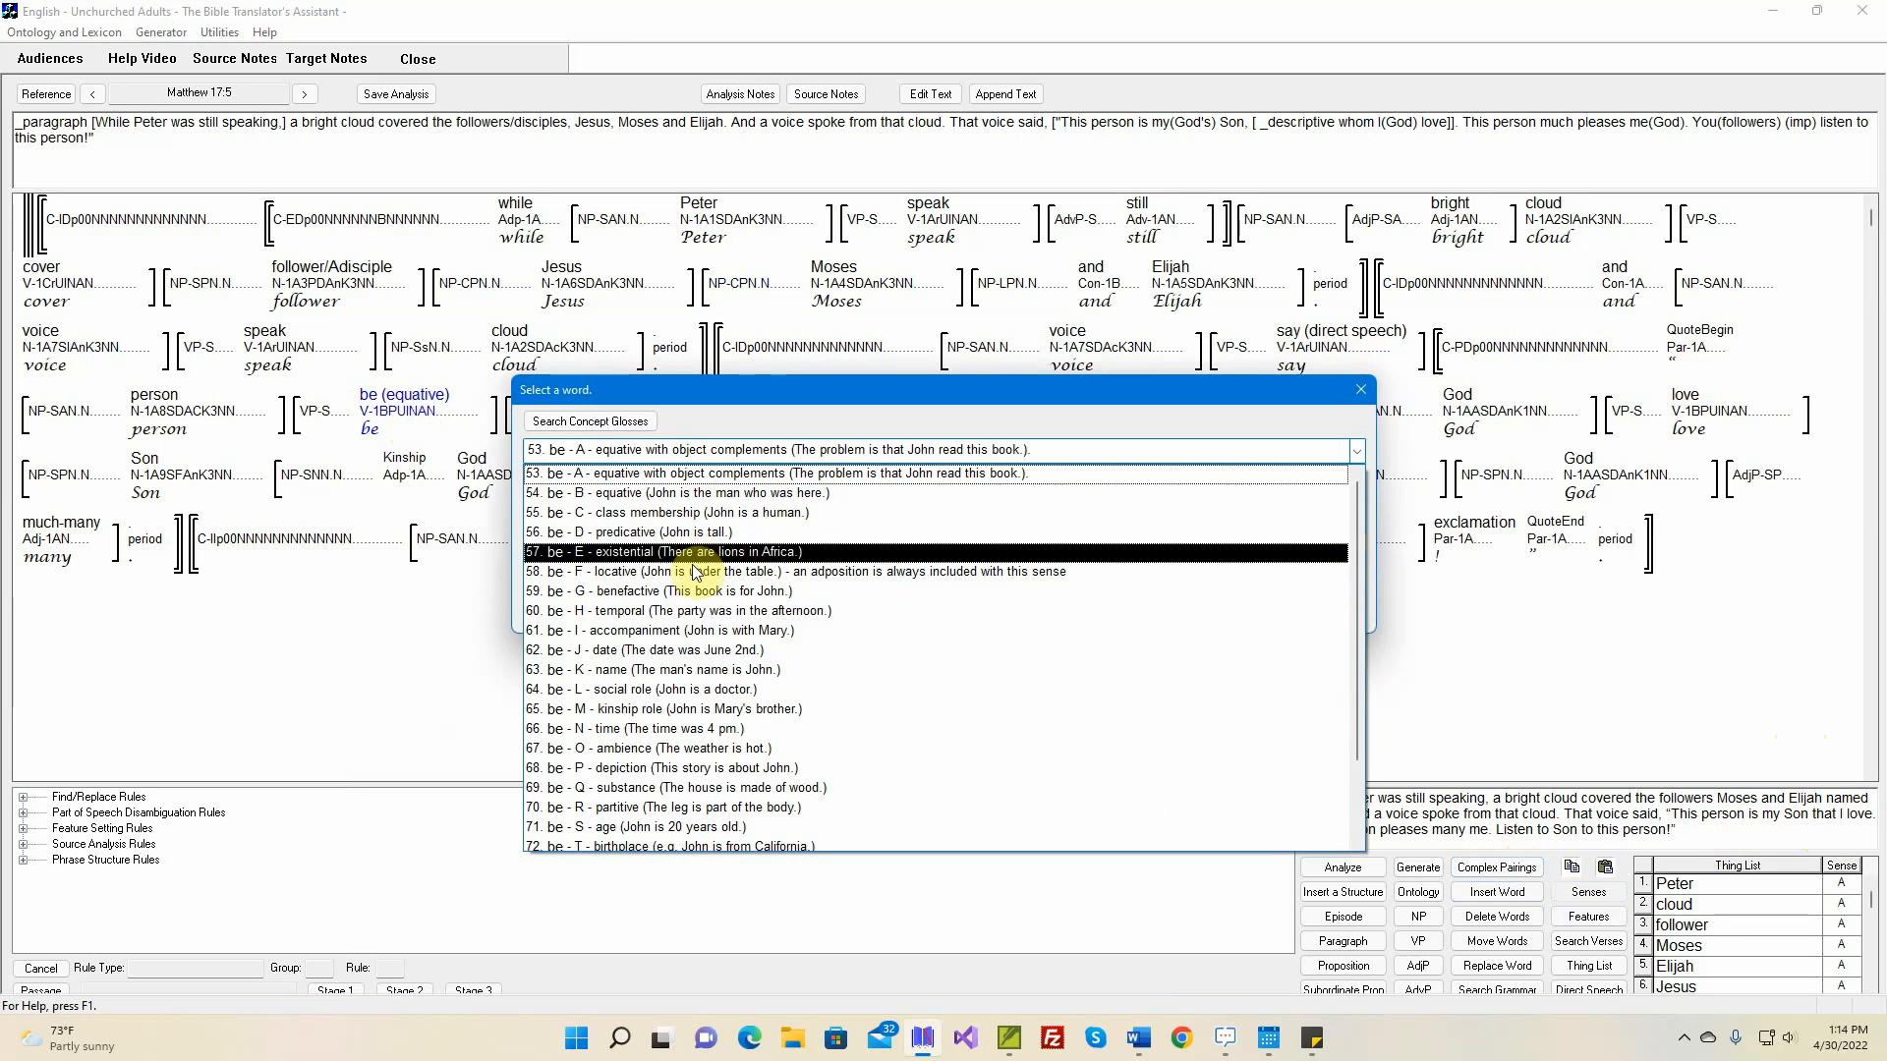
pyautogui.click(698, 708)
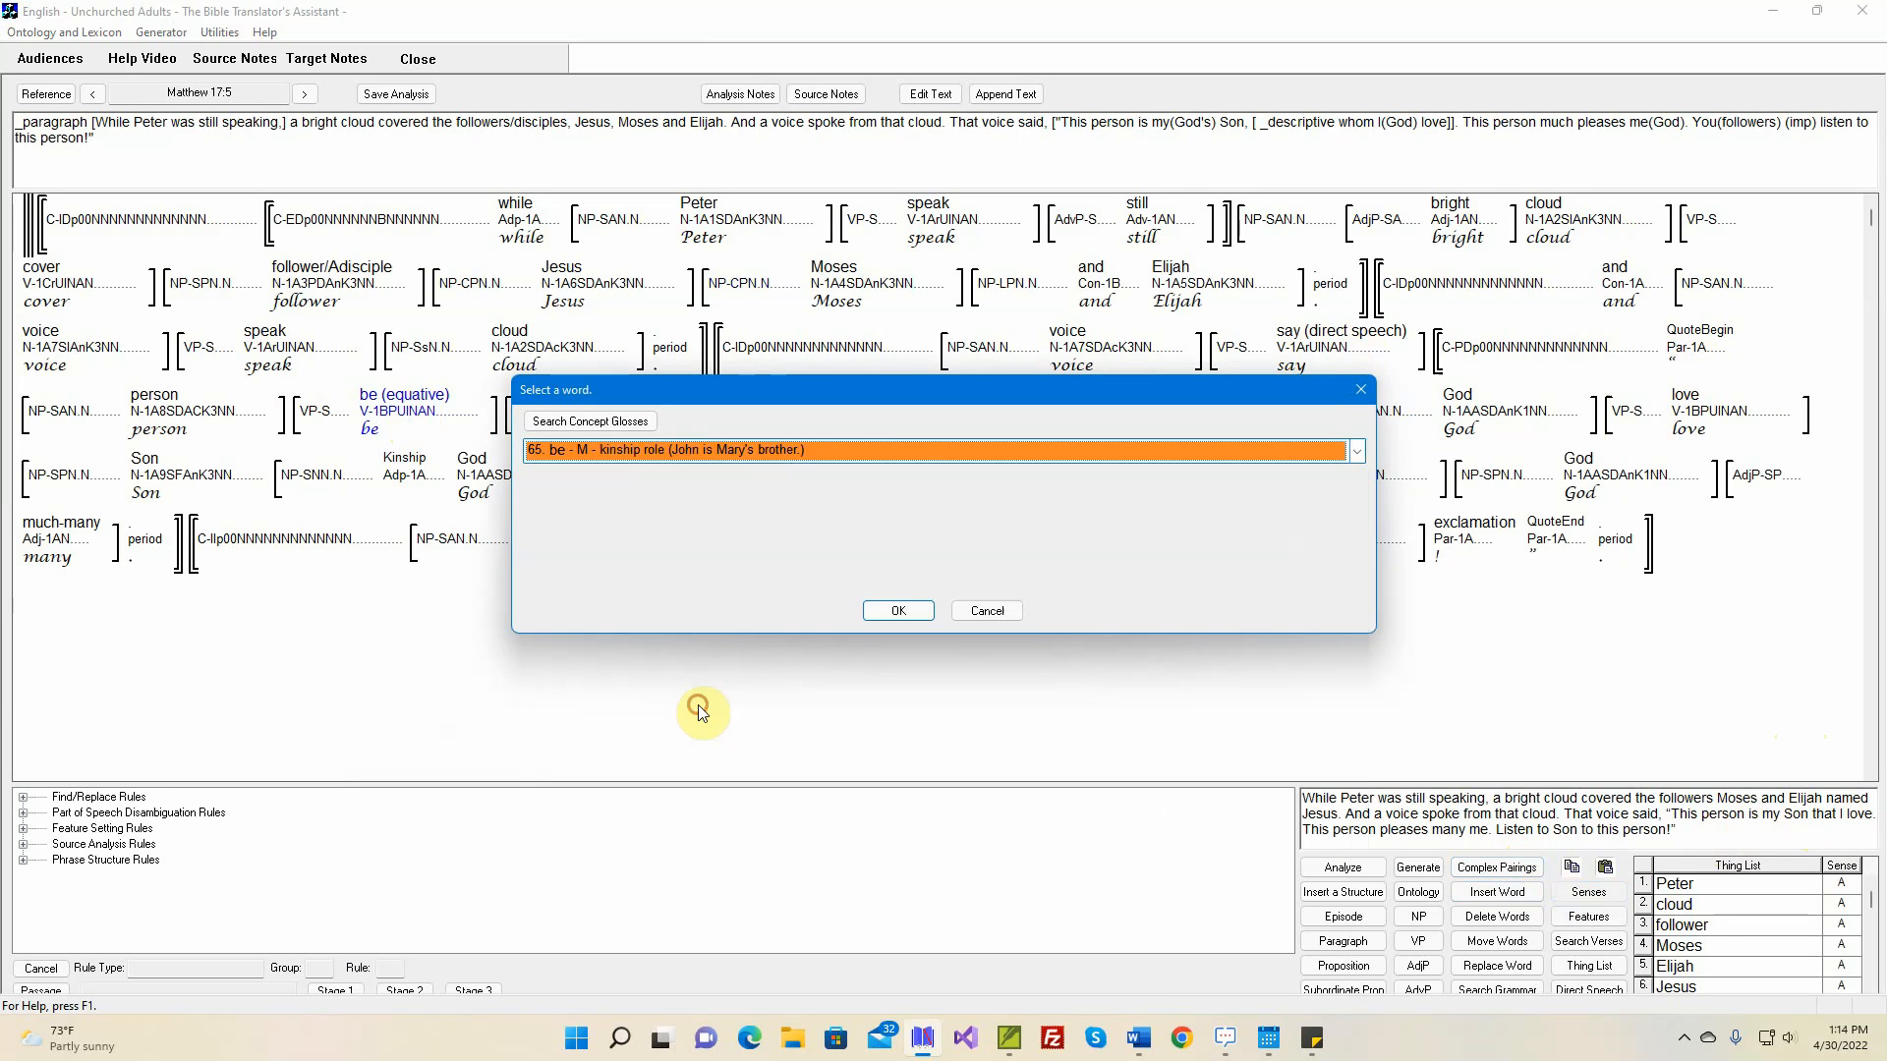
pyautogui.click(900, 613)
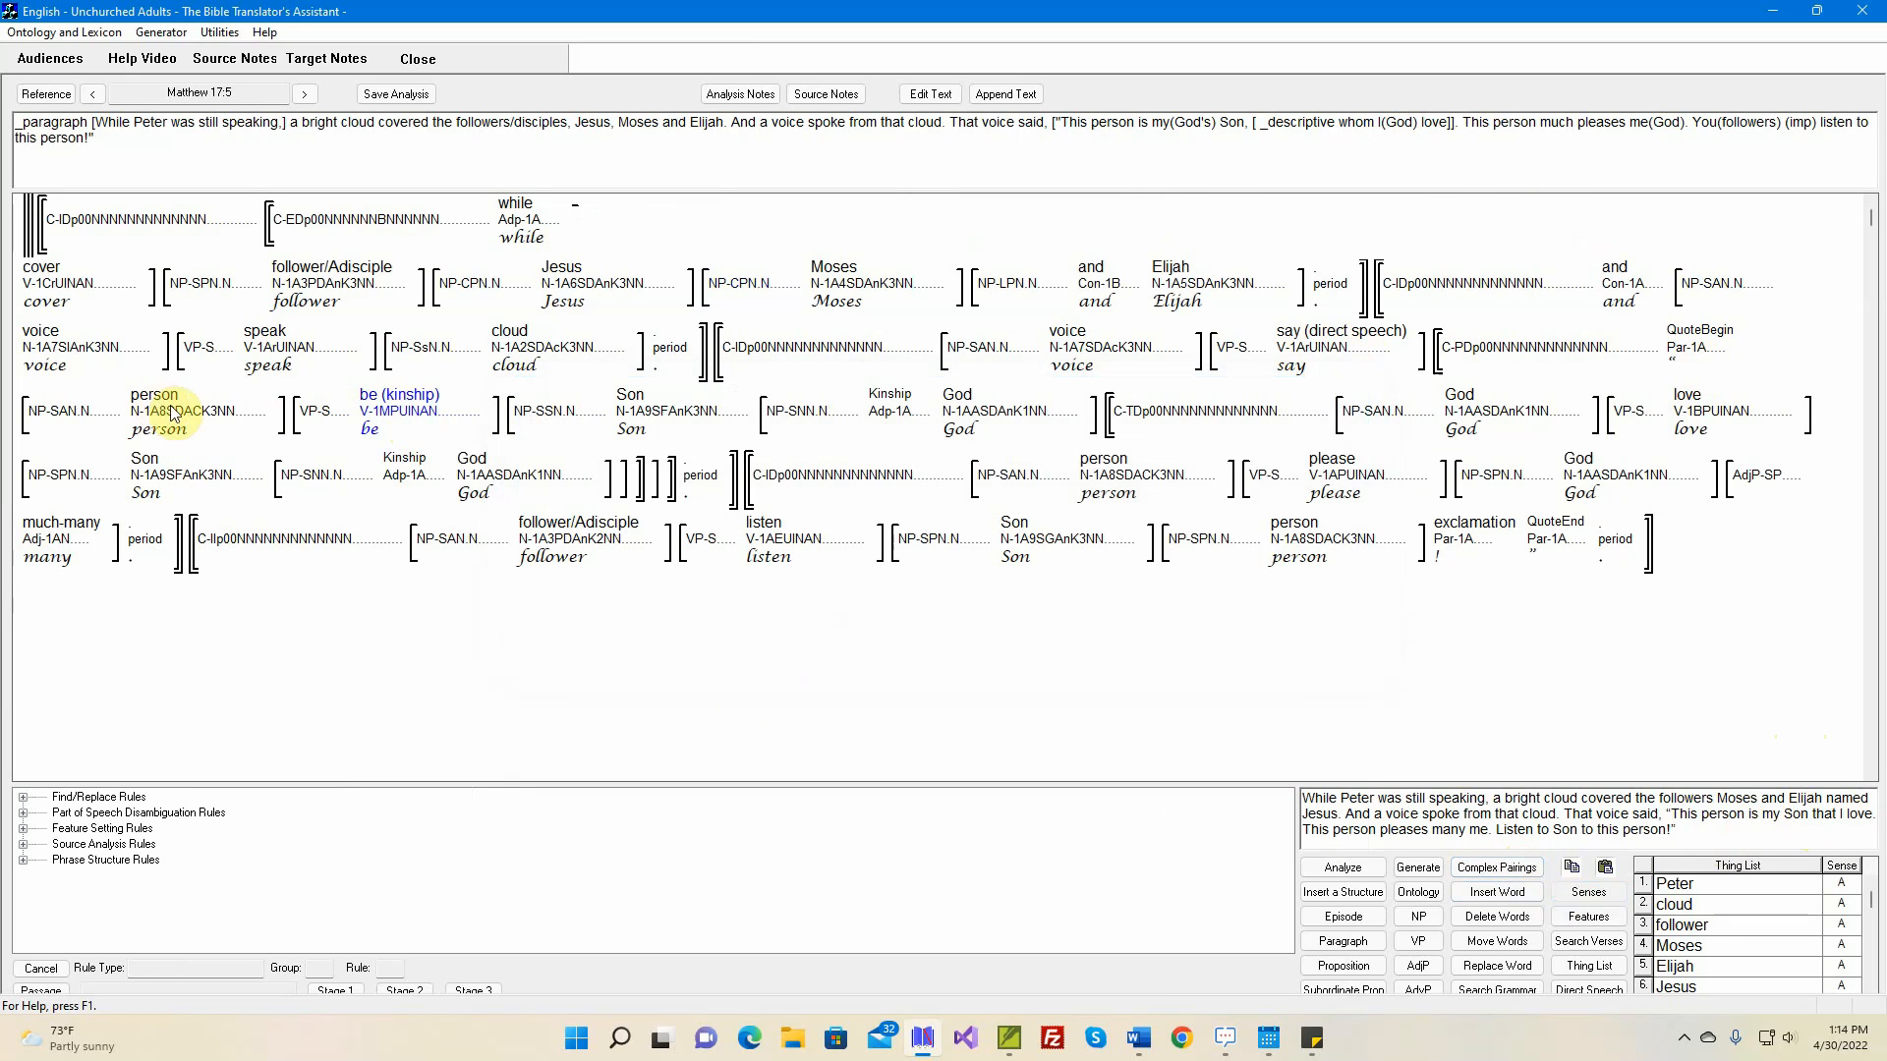
# Set the type of the relative clause modifying 'Son' to Descriptive Thing Modifier (Relative Clause)
pyautogui.moveTo(951, 415)
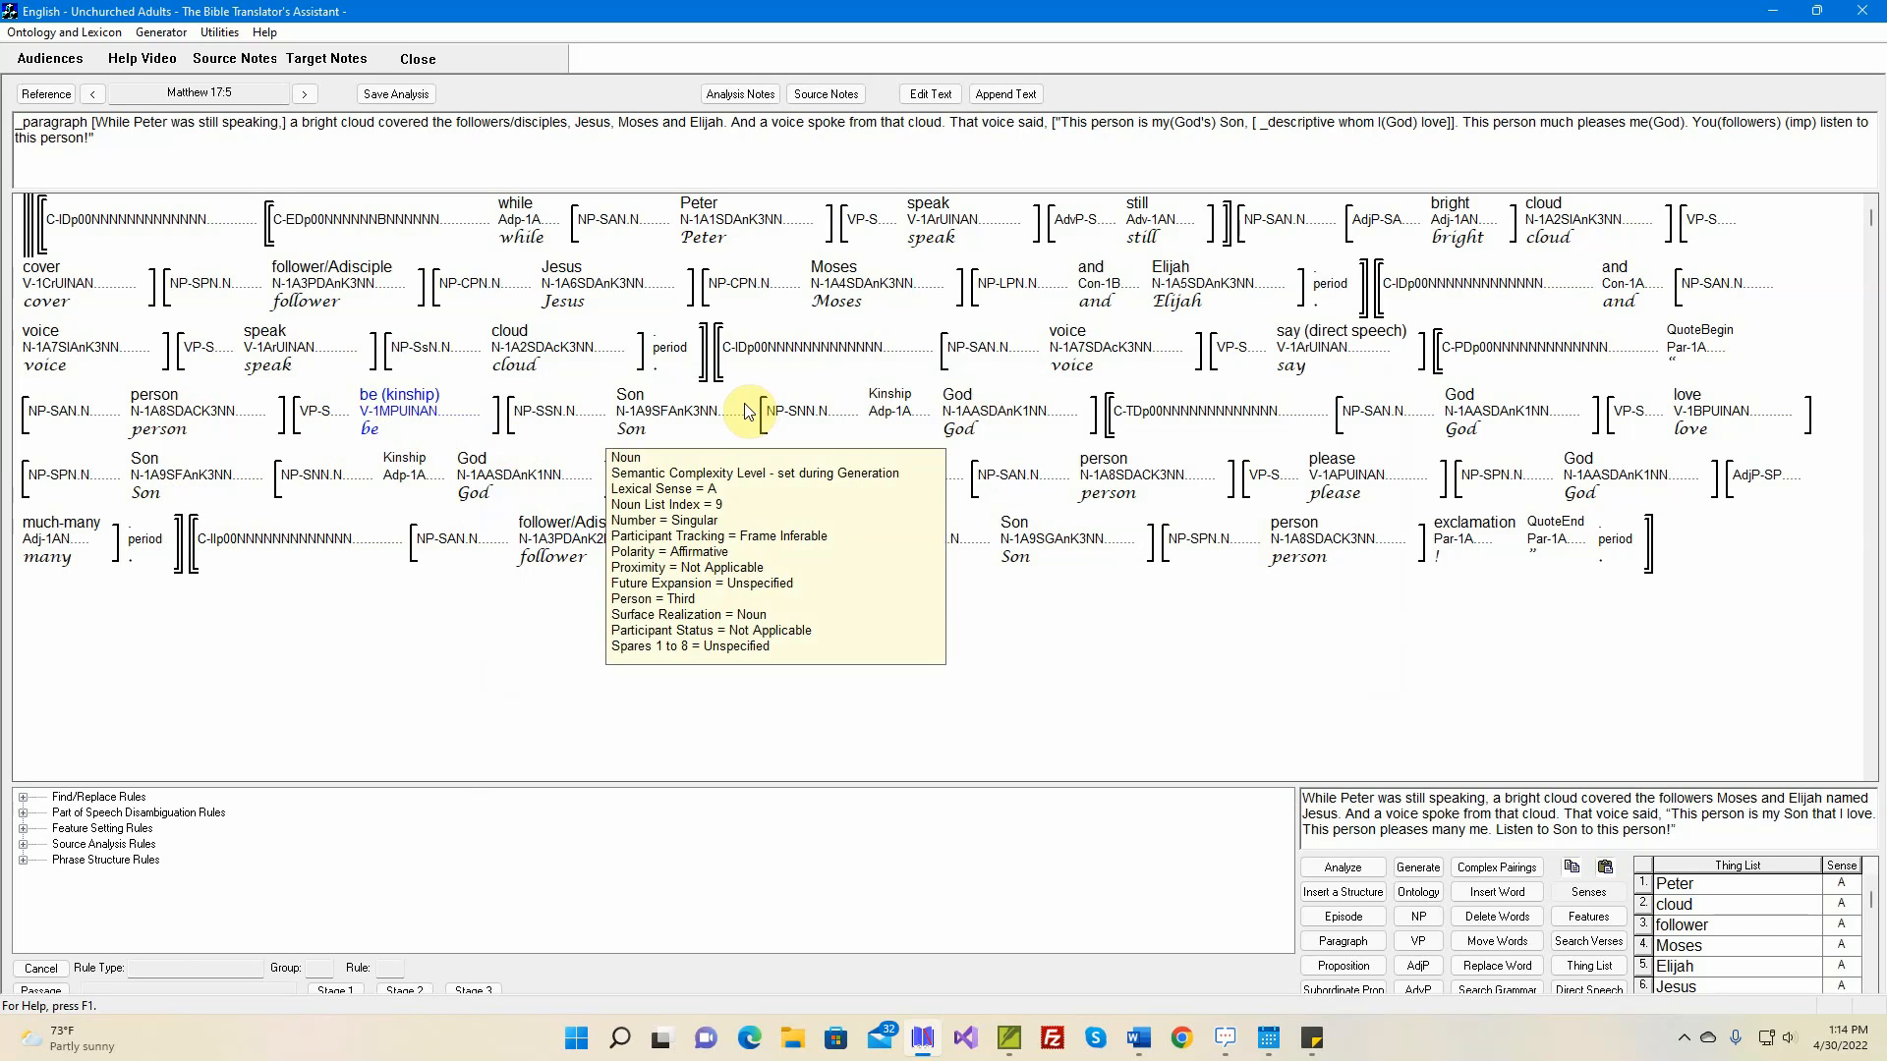
pyautogui.moveTo(1162, 422)
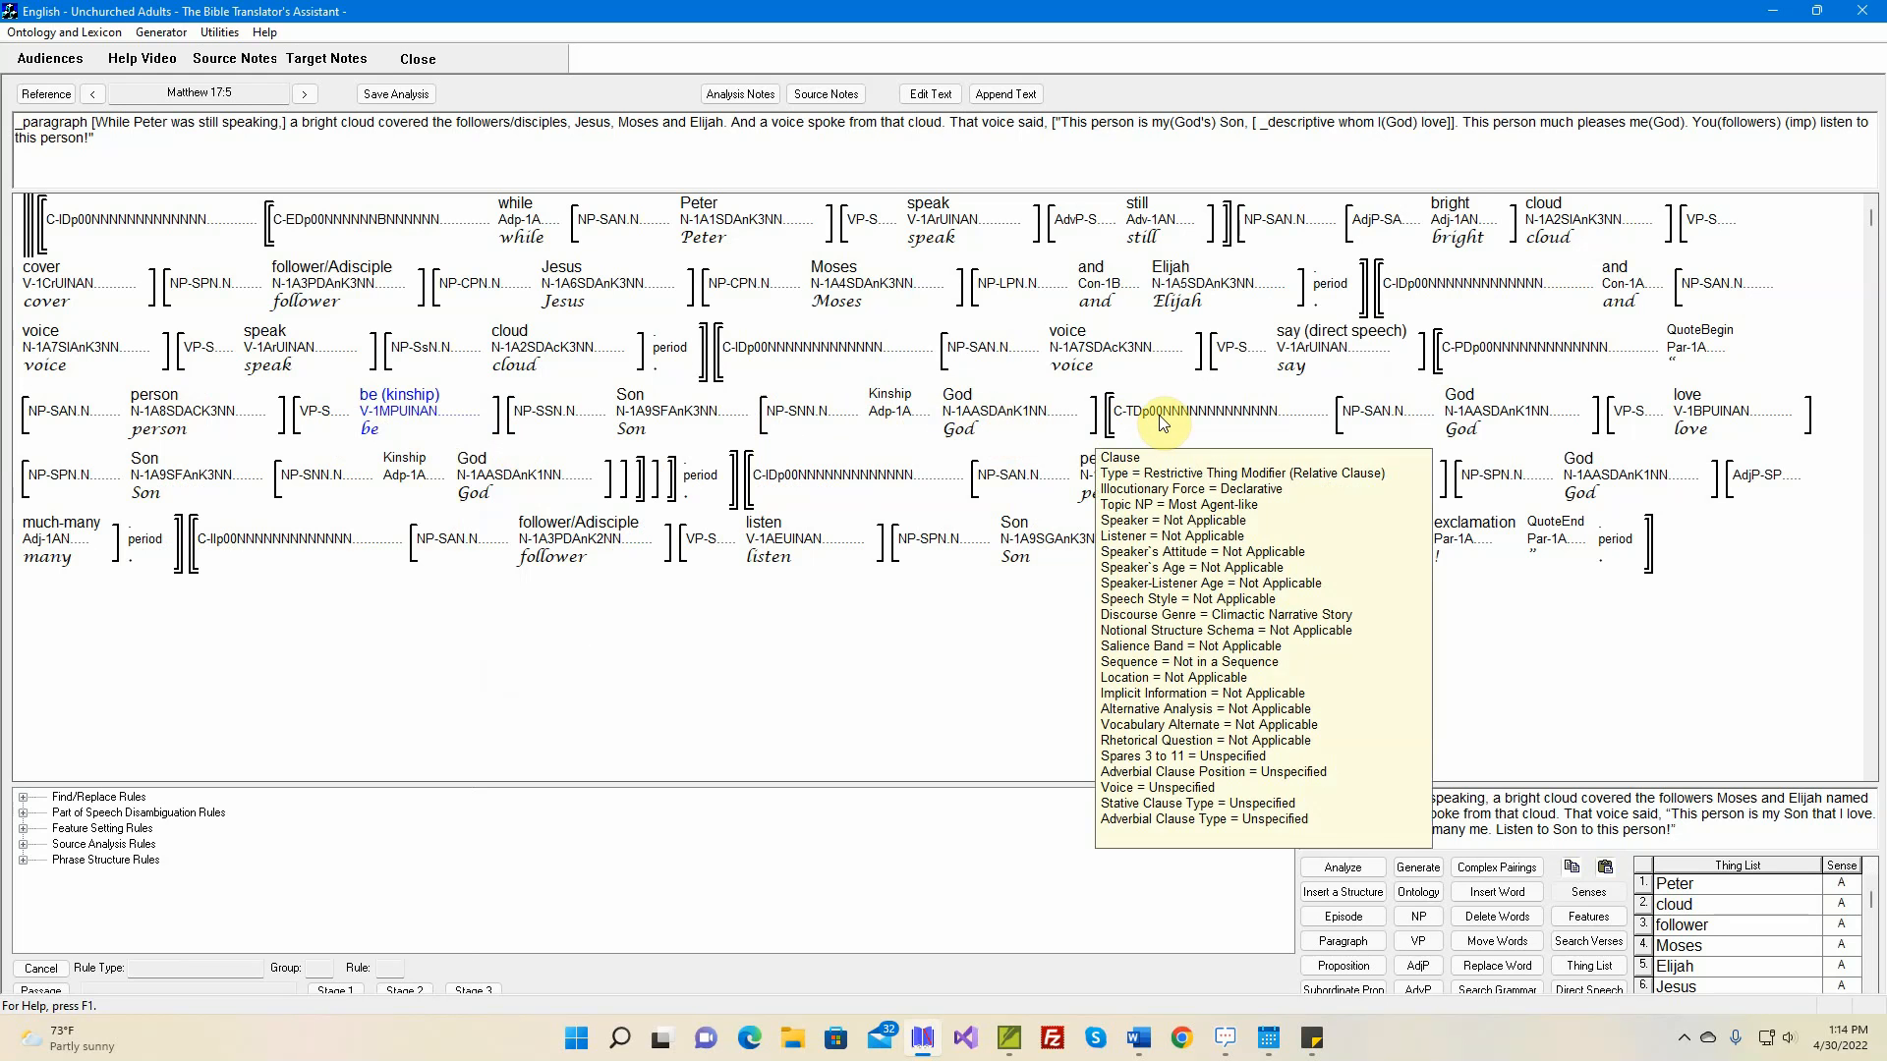
pyautogui.click(1594, 924)
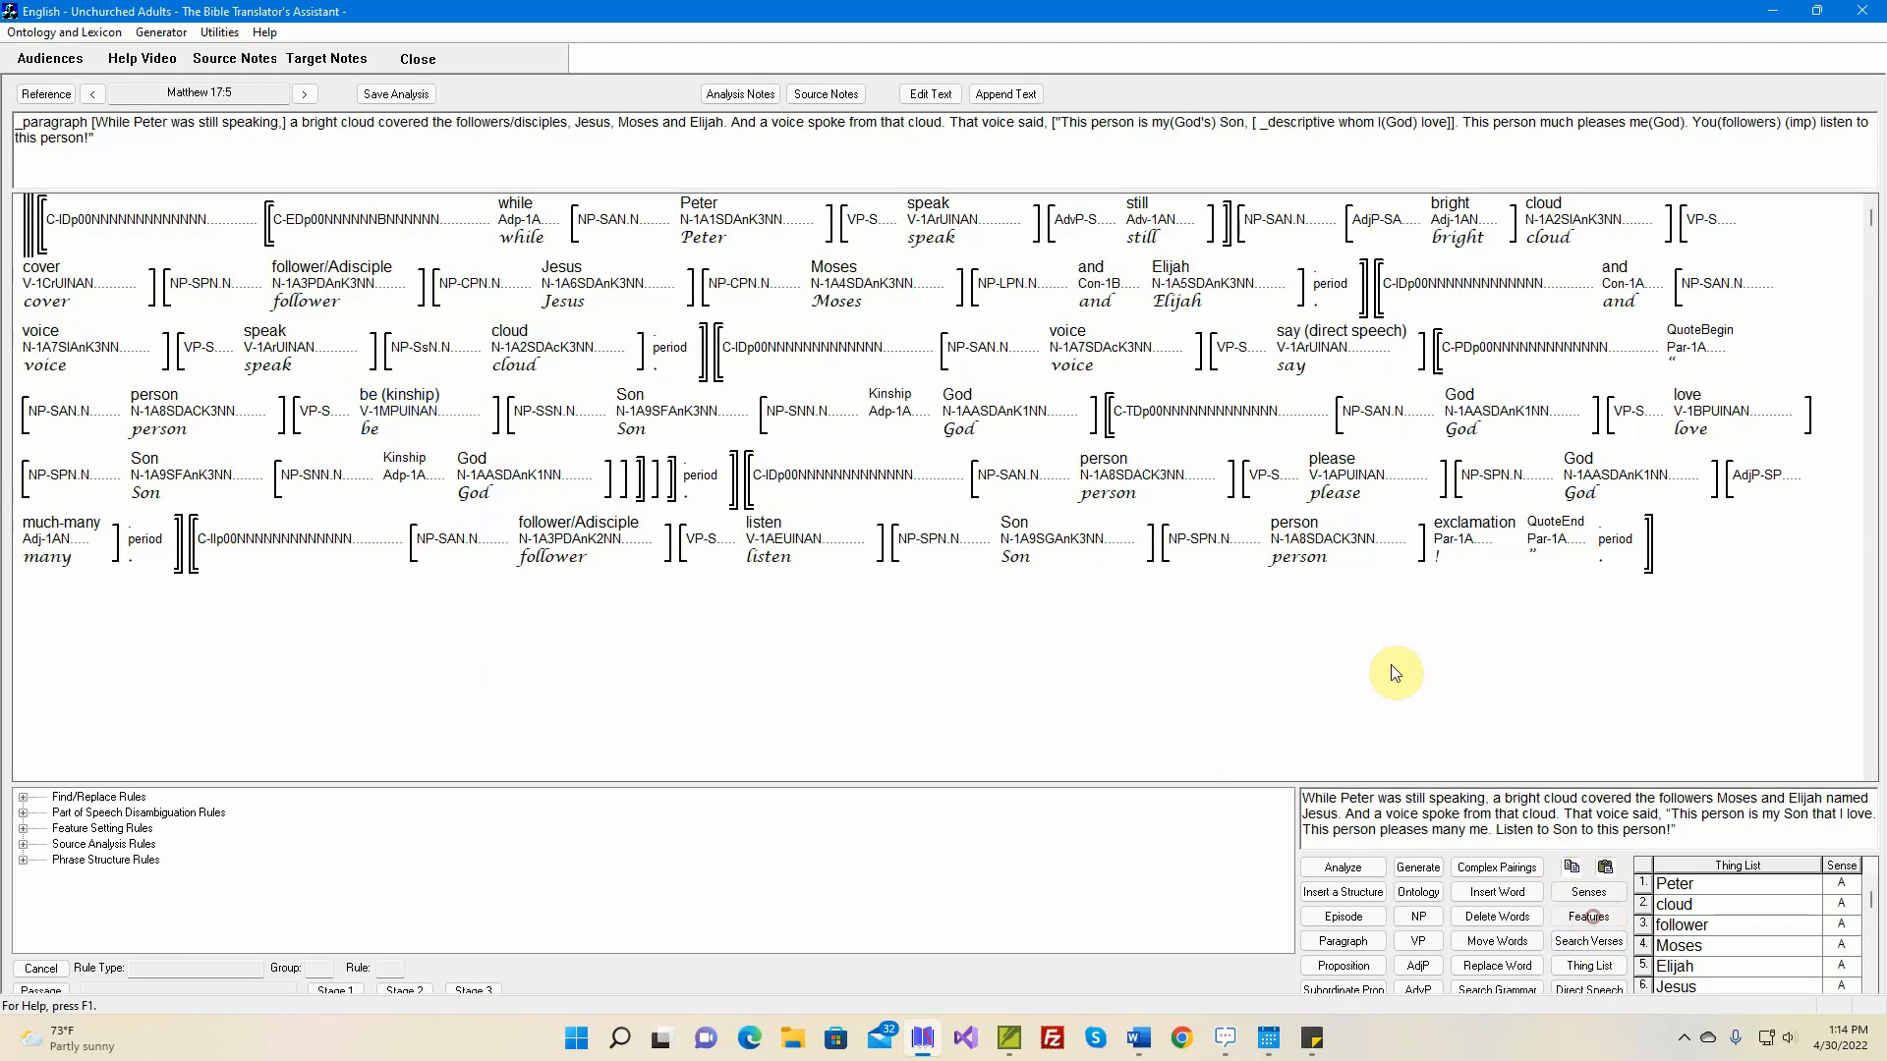
pyautogui.click(1164, 412)
pyautogui.click(85, 528)
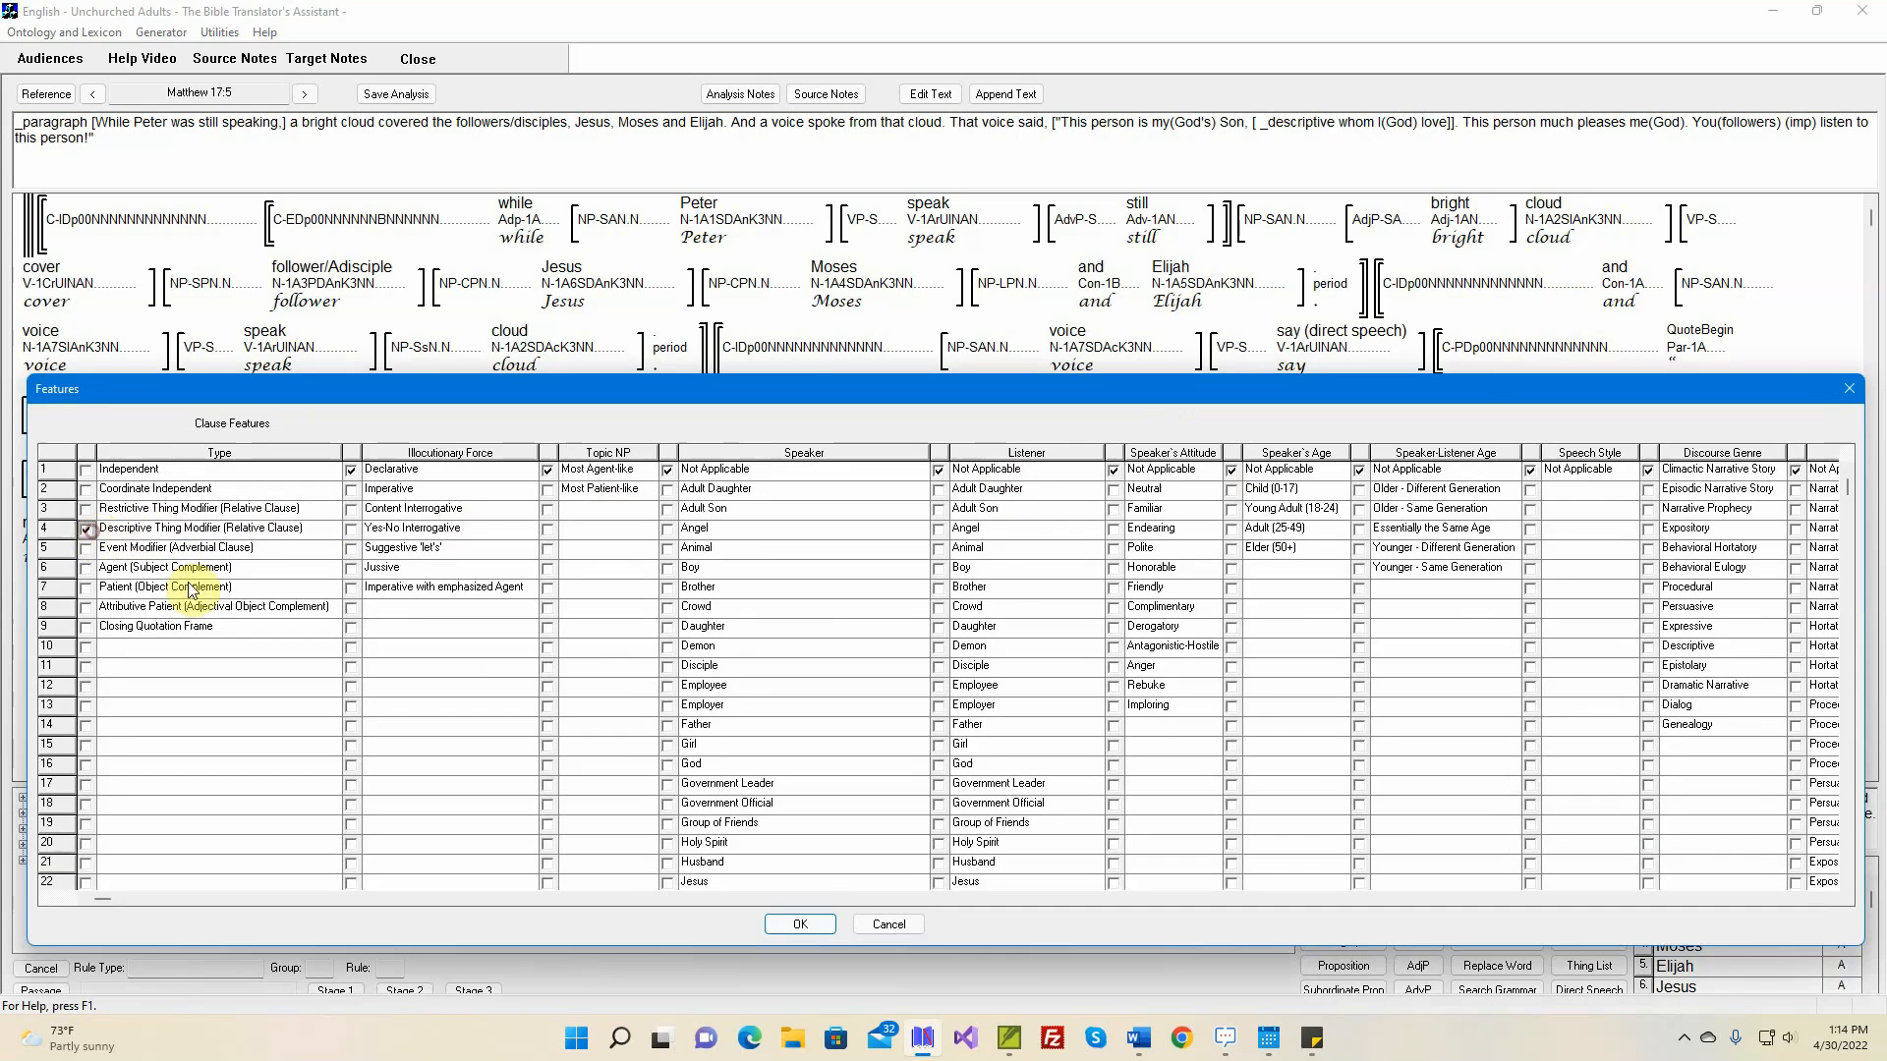
pyautogui.click(800, 924)
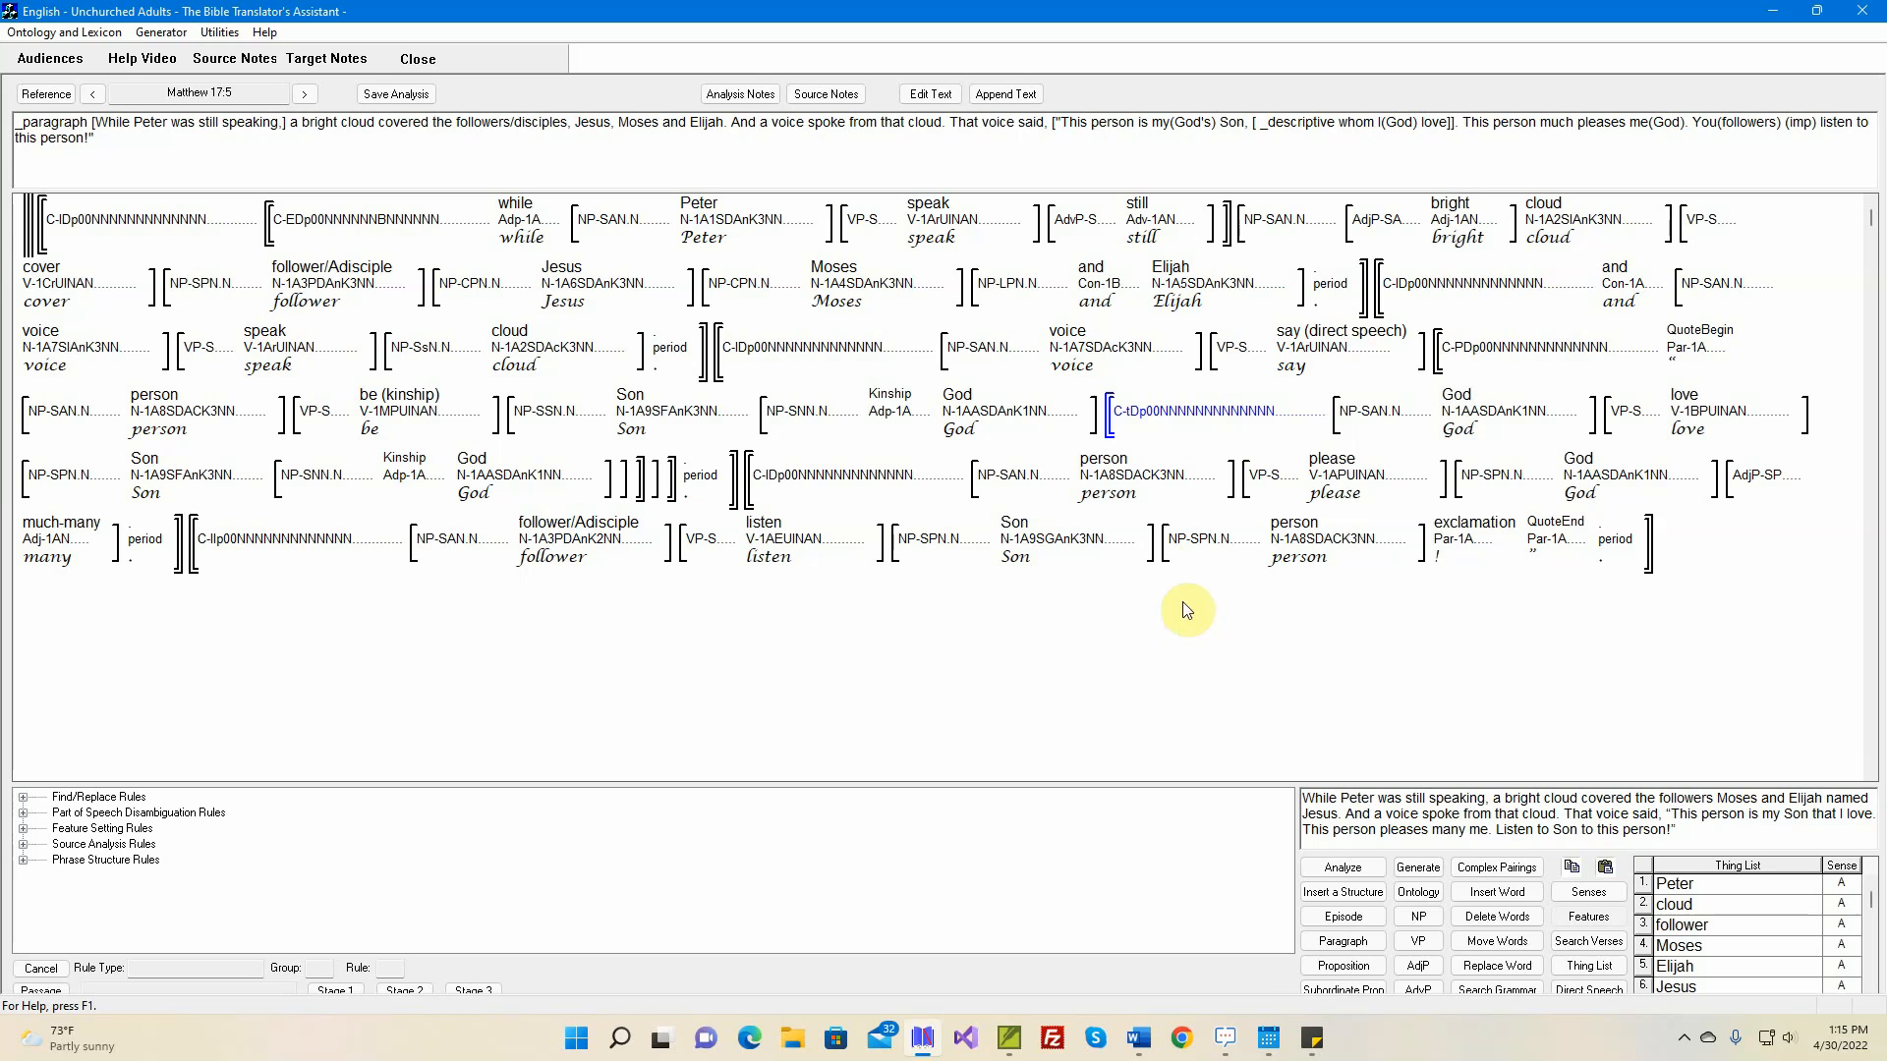
# Delete the adjective phrase containing 'many' from the end of the 'please' clause
pyautogui.moveTo(1138, 483)
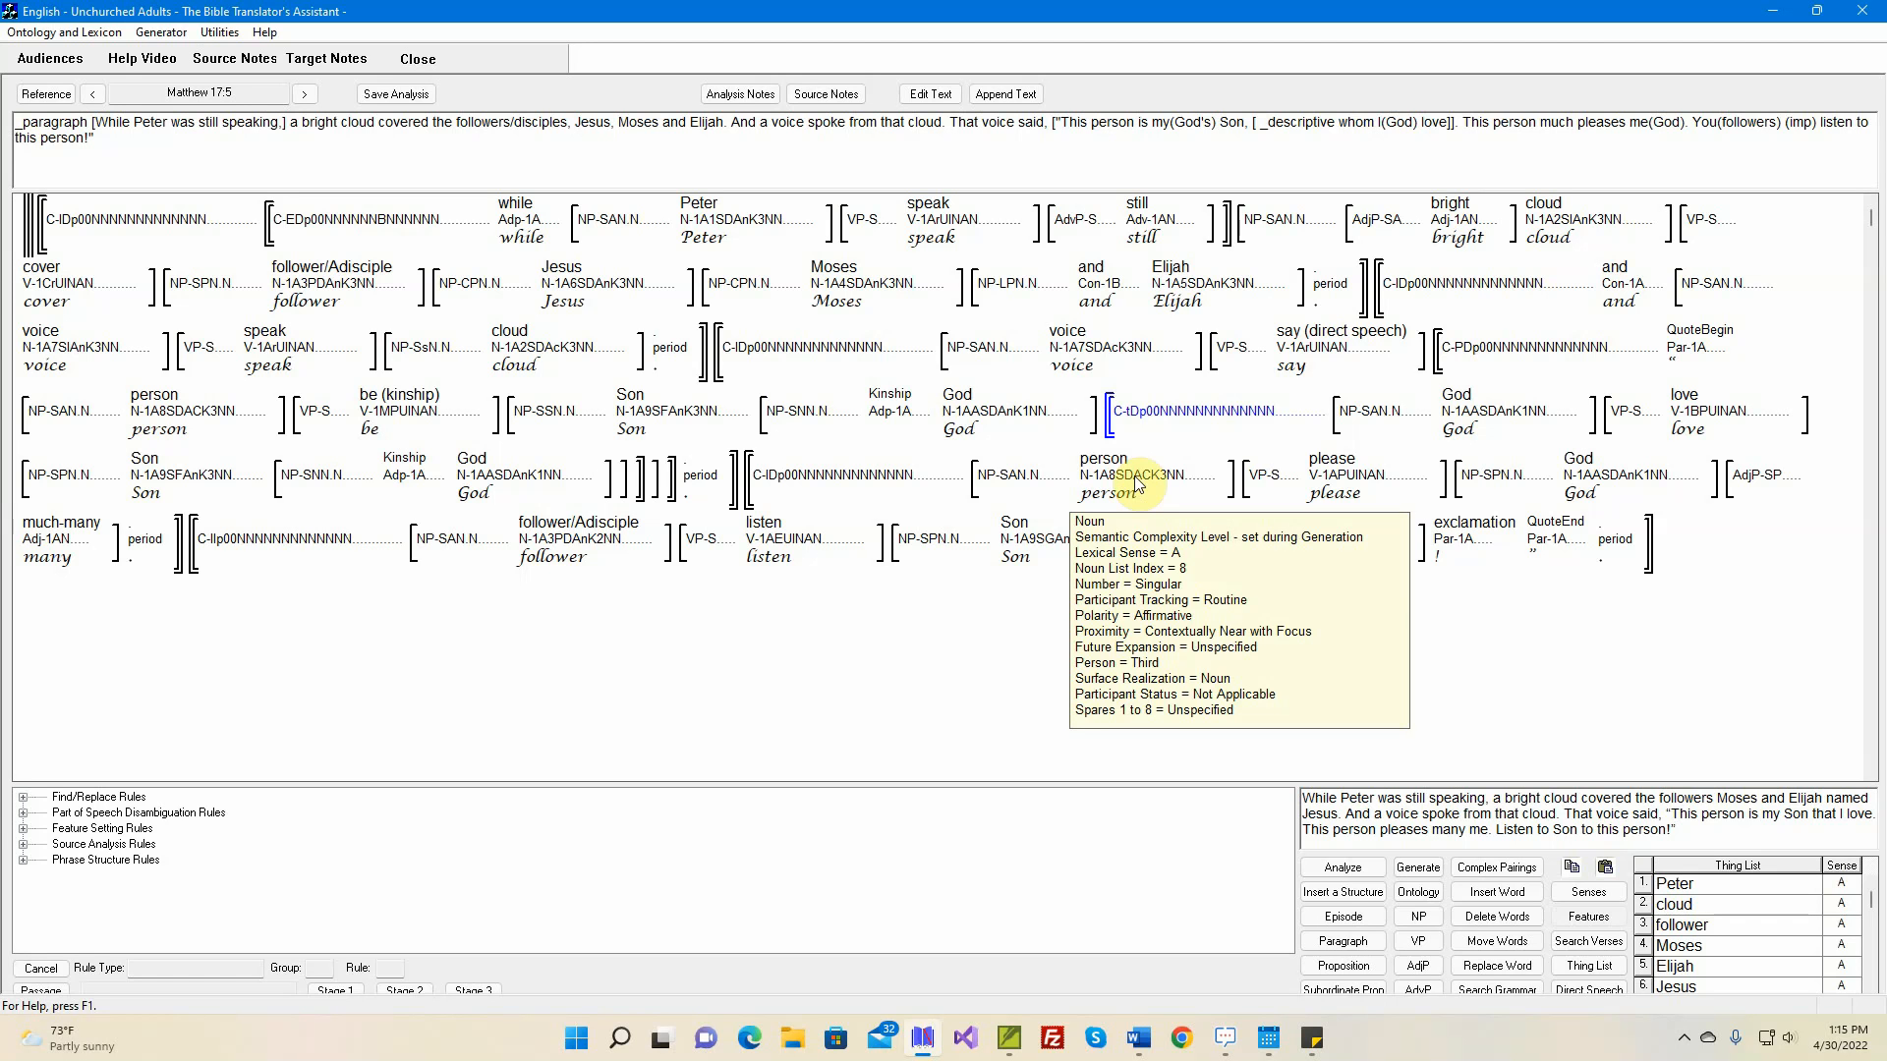
pyautogui.moveTo(1594, 483)
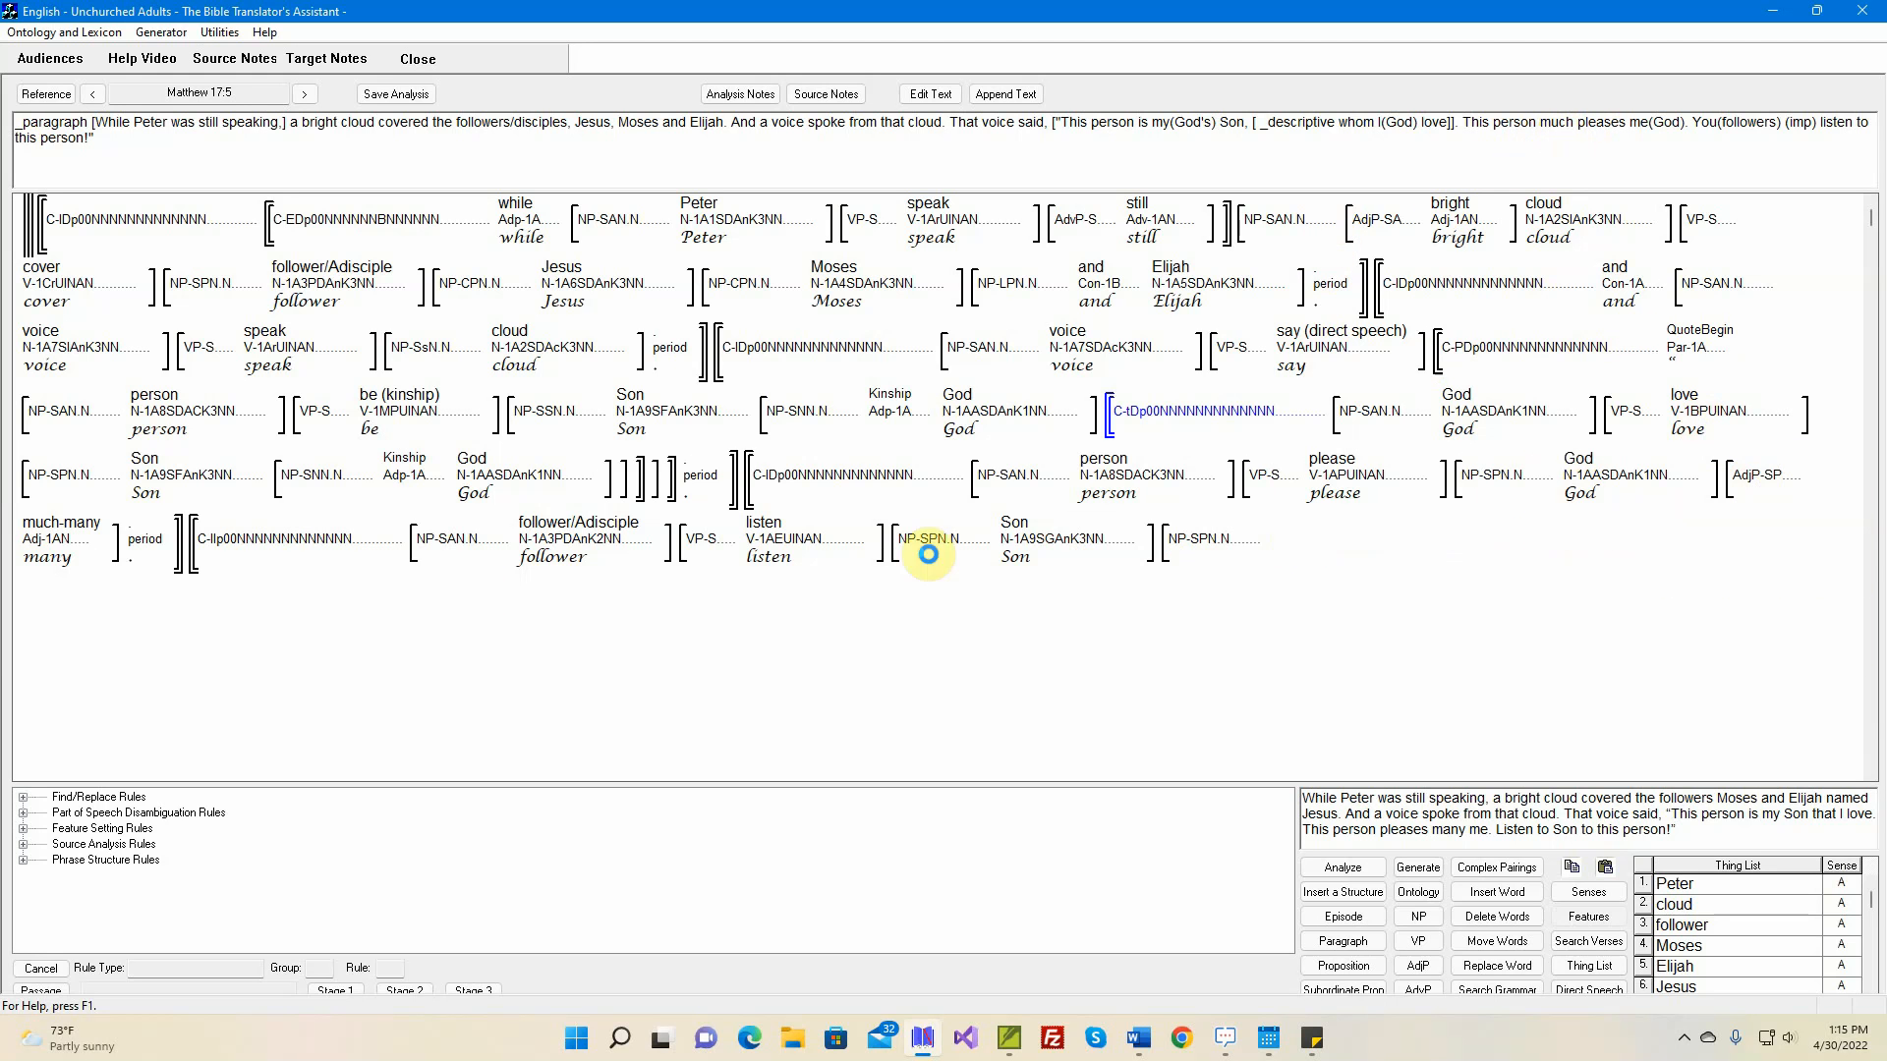
pyautogui.moveTo(70, 546)
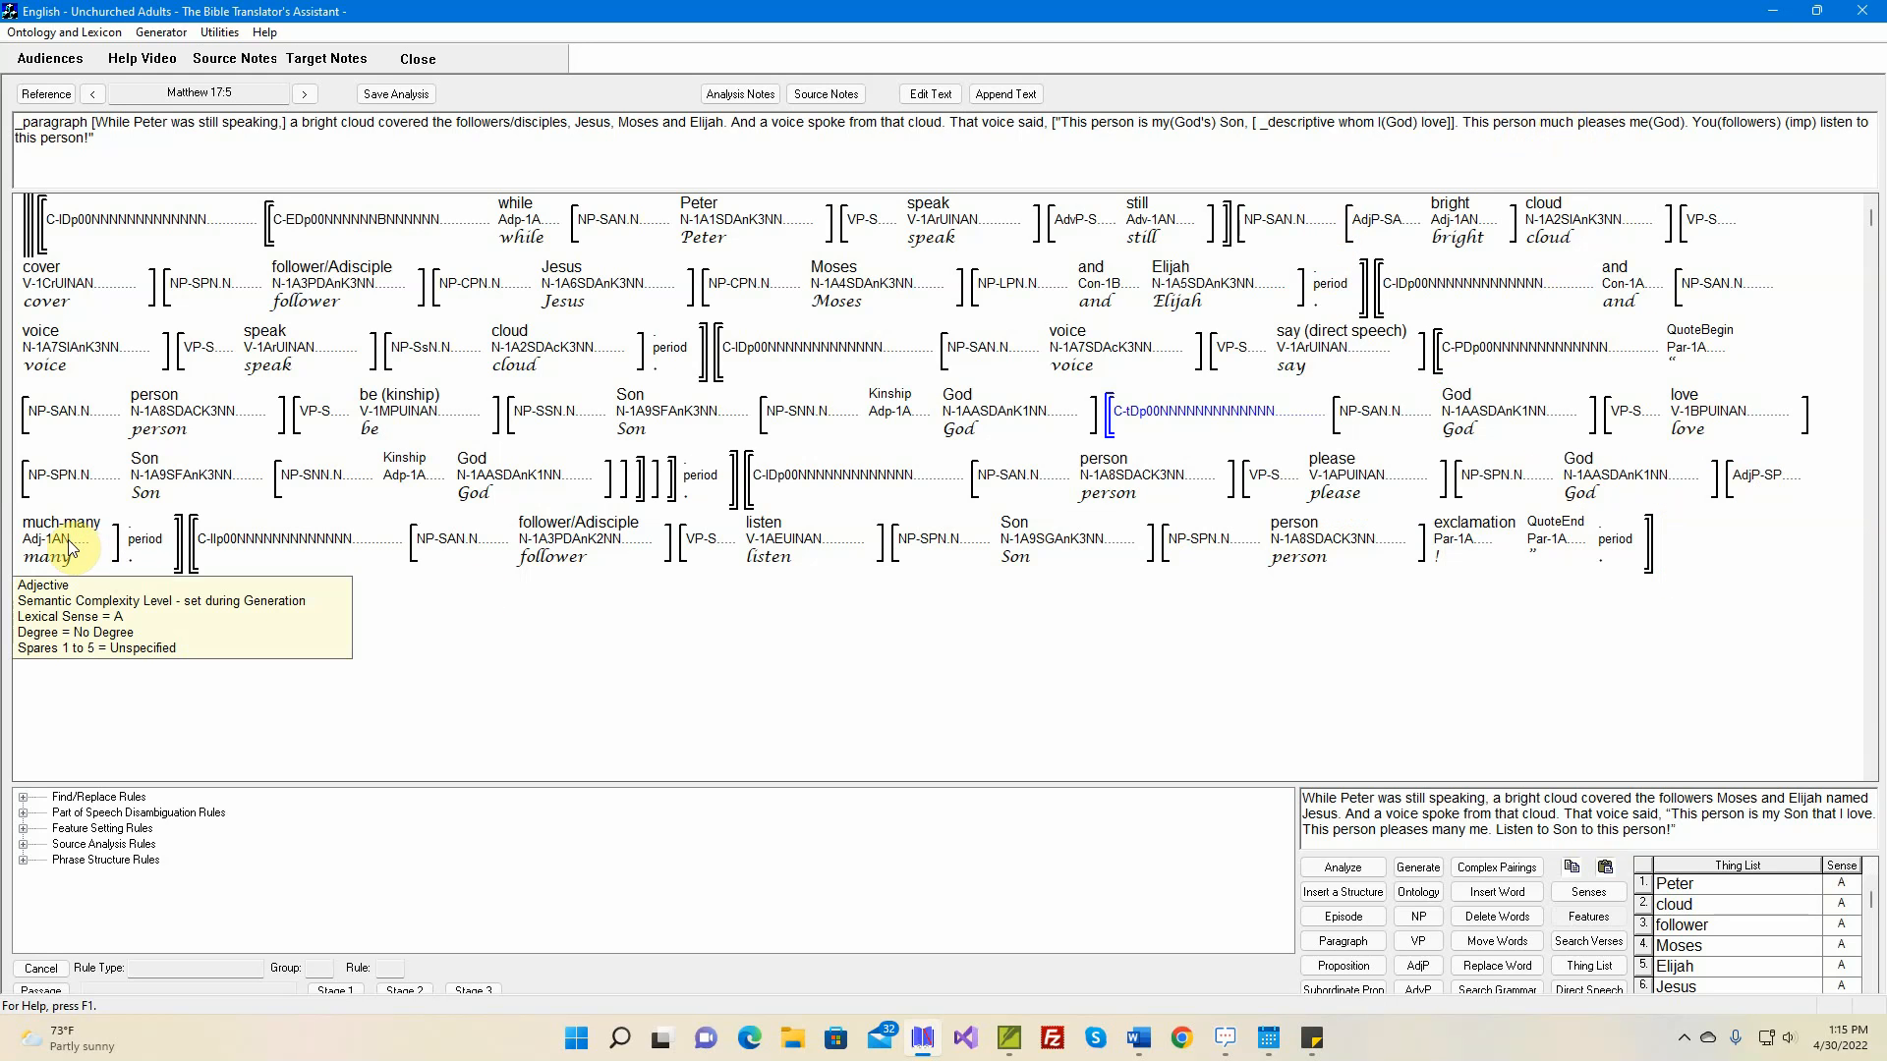
pyautogui.click(1489, 944)
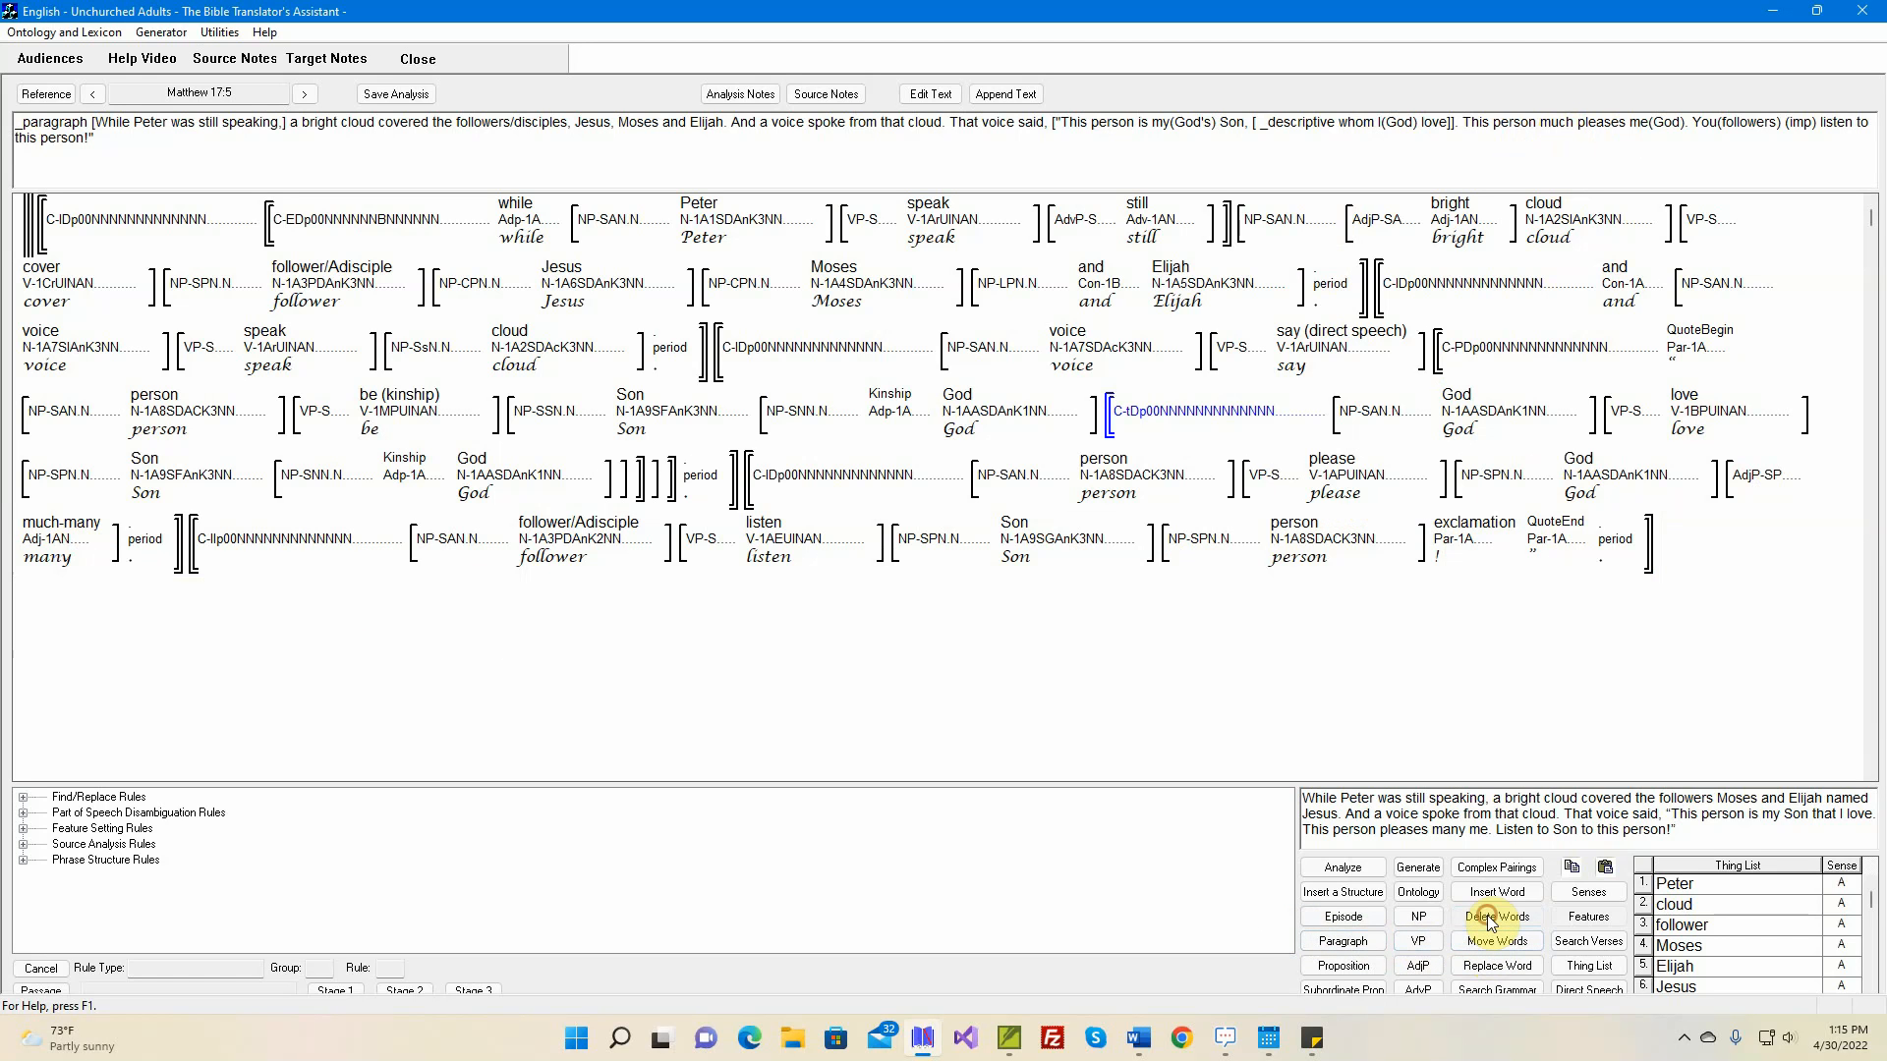
pyautogui.click(1771, 494)
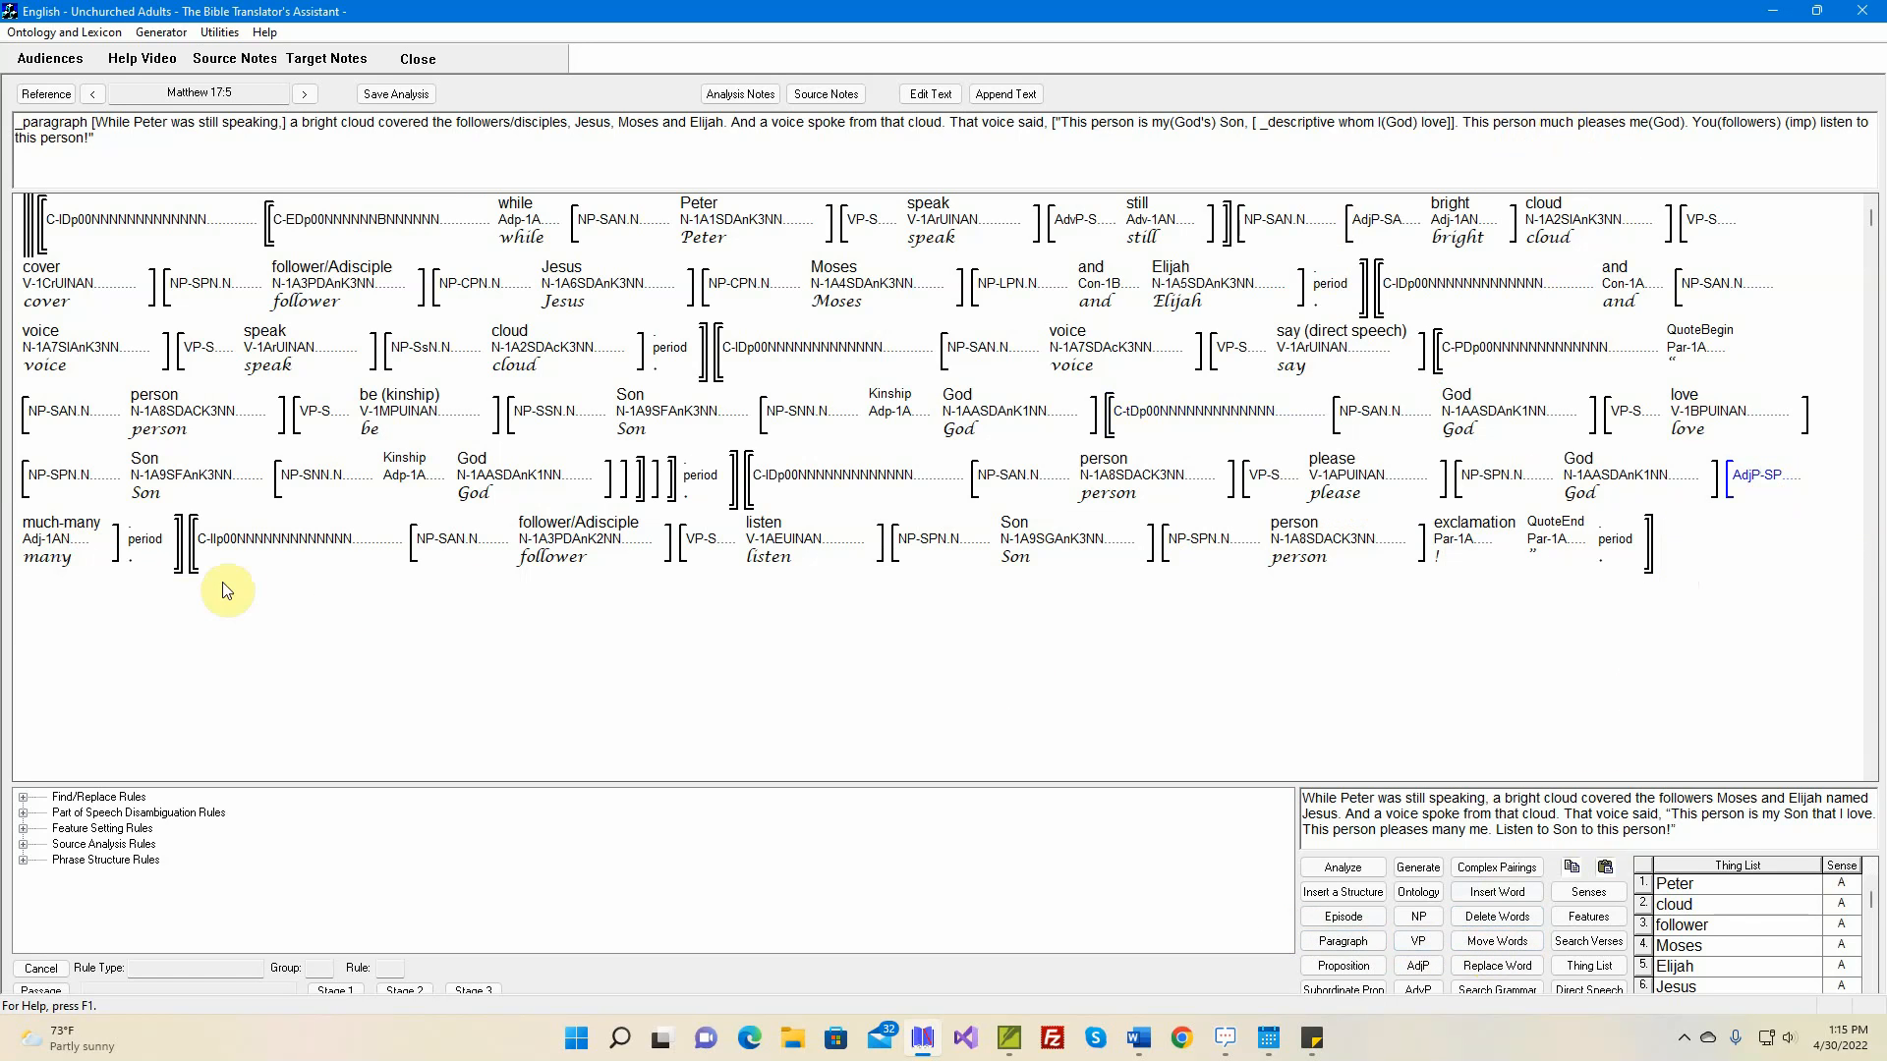
pyautogui.click(116, 568)
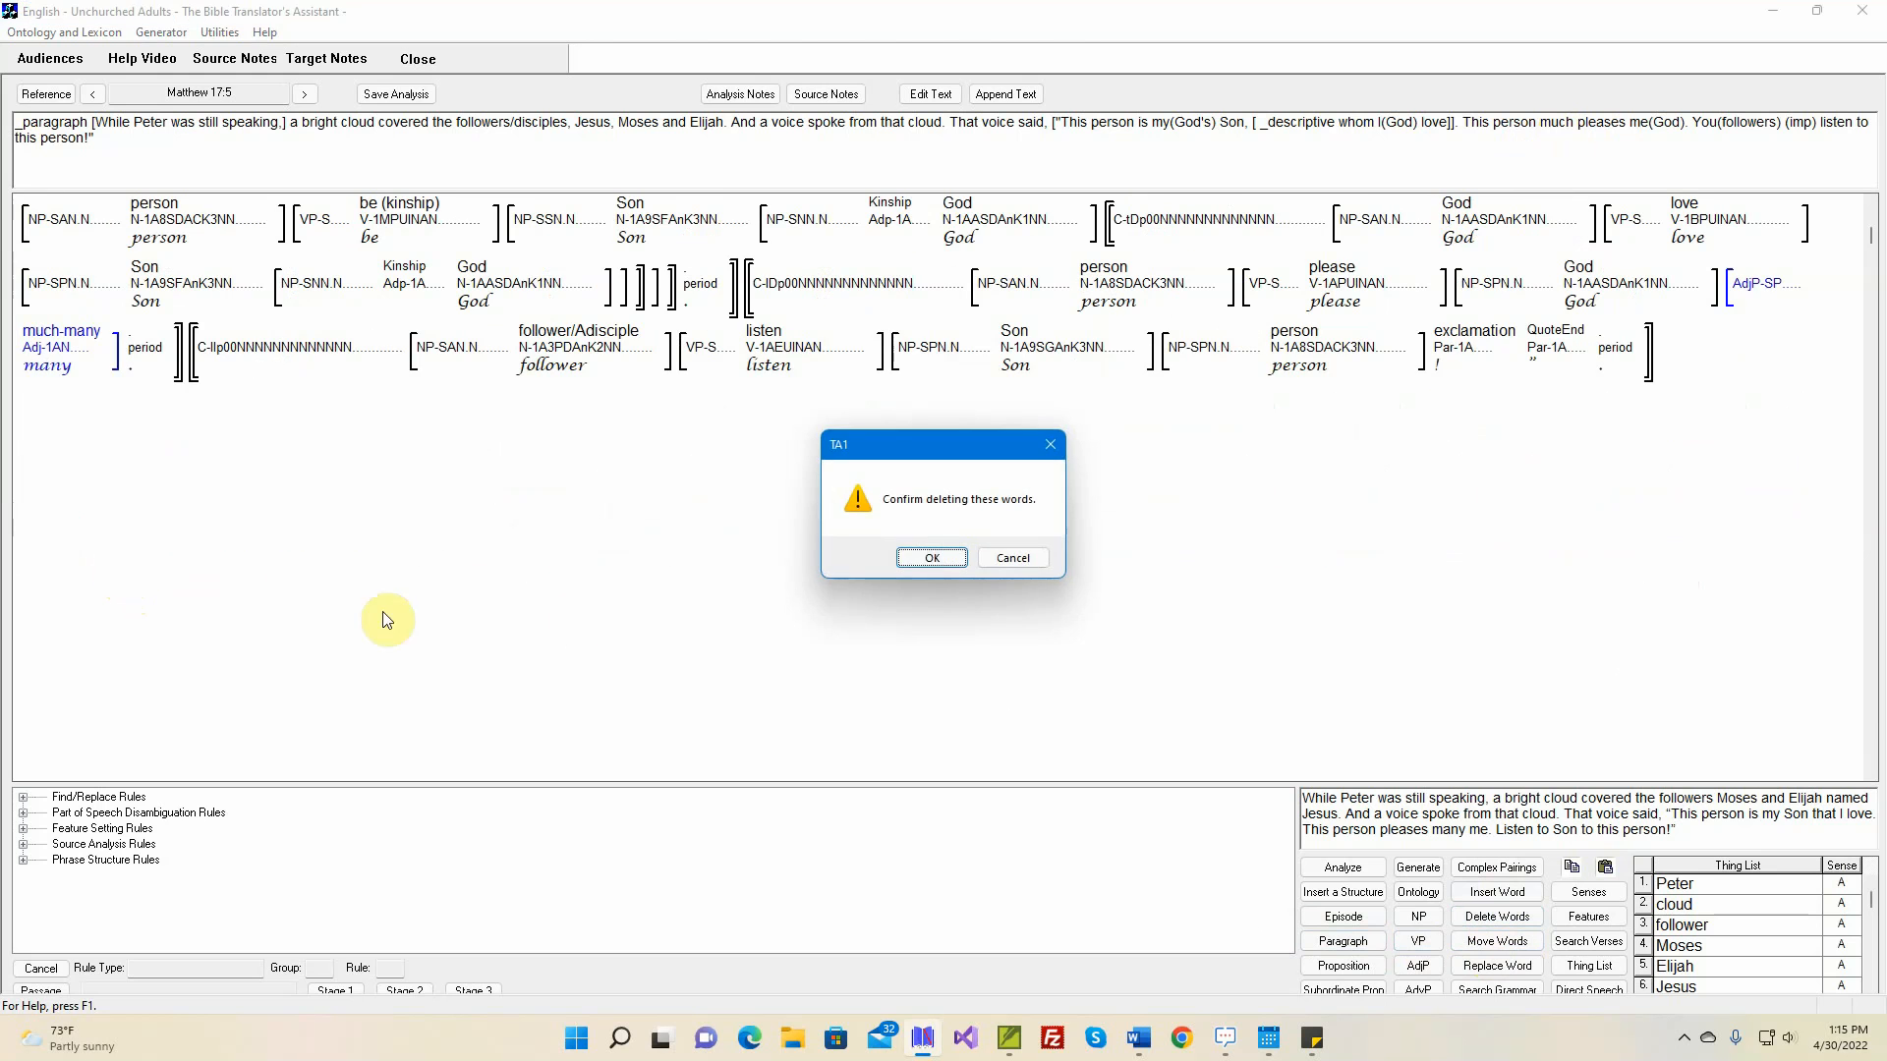
pyautogui.click(932, 557)
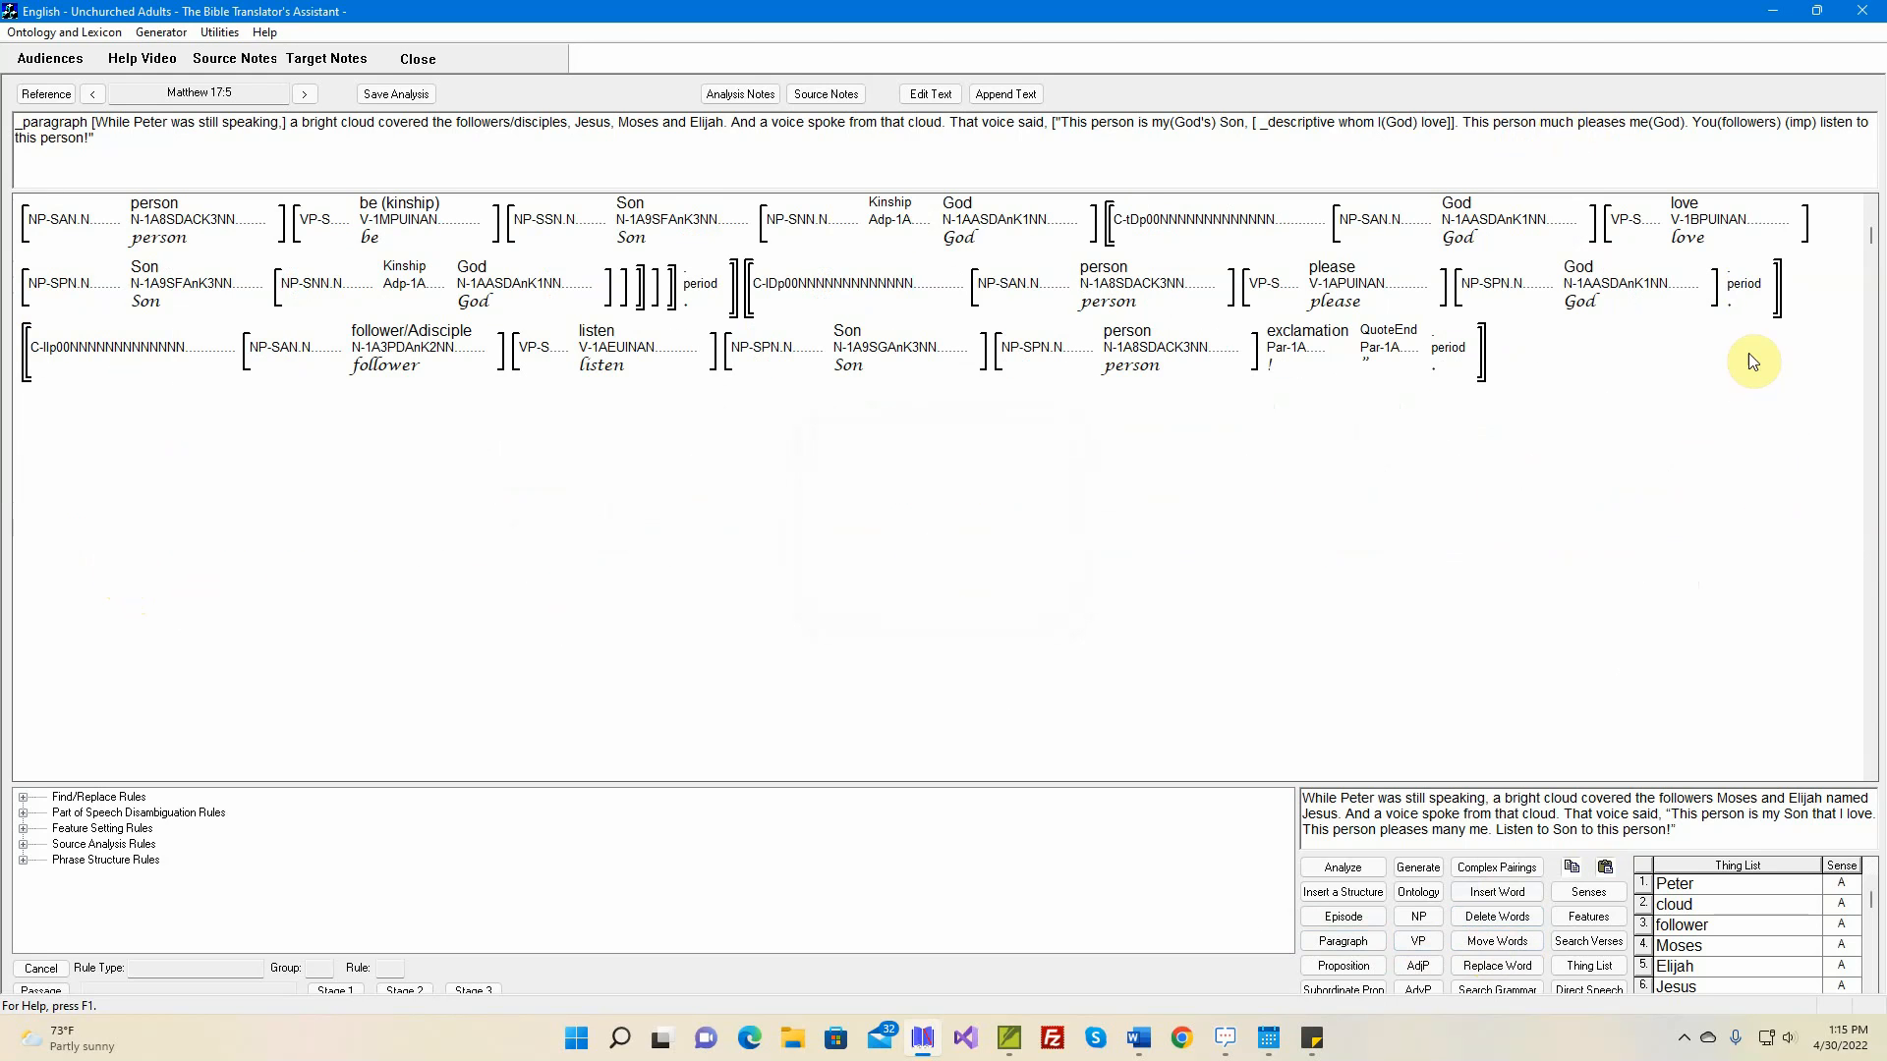
# Insert the structure (advp much) before the period of the 'please' clause
pyautogui.click(1346, 897)
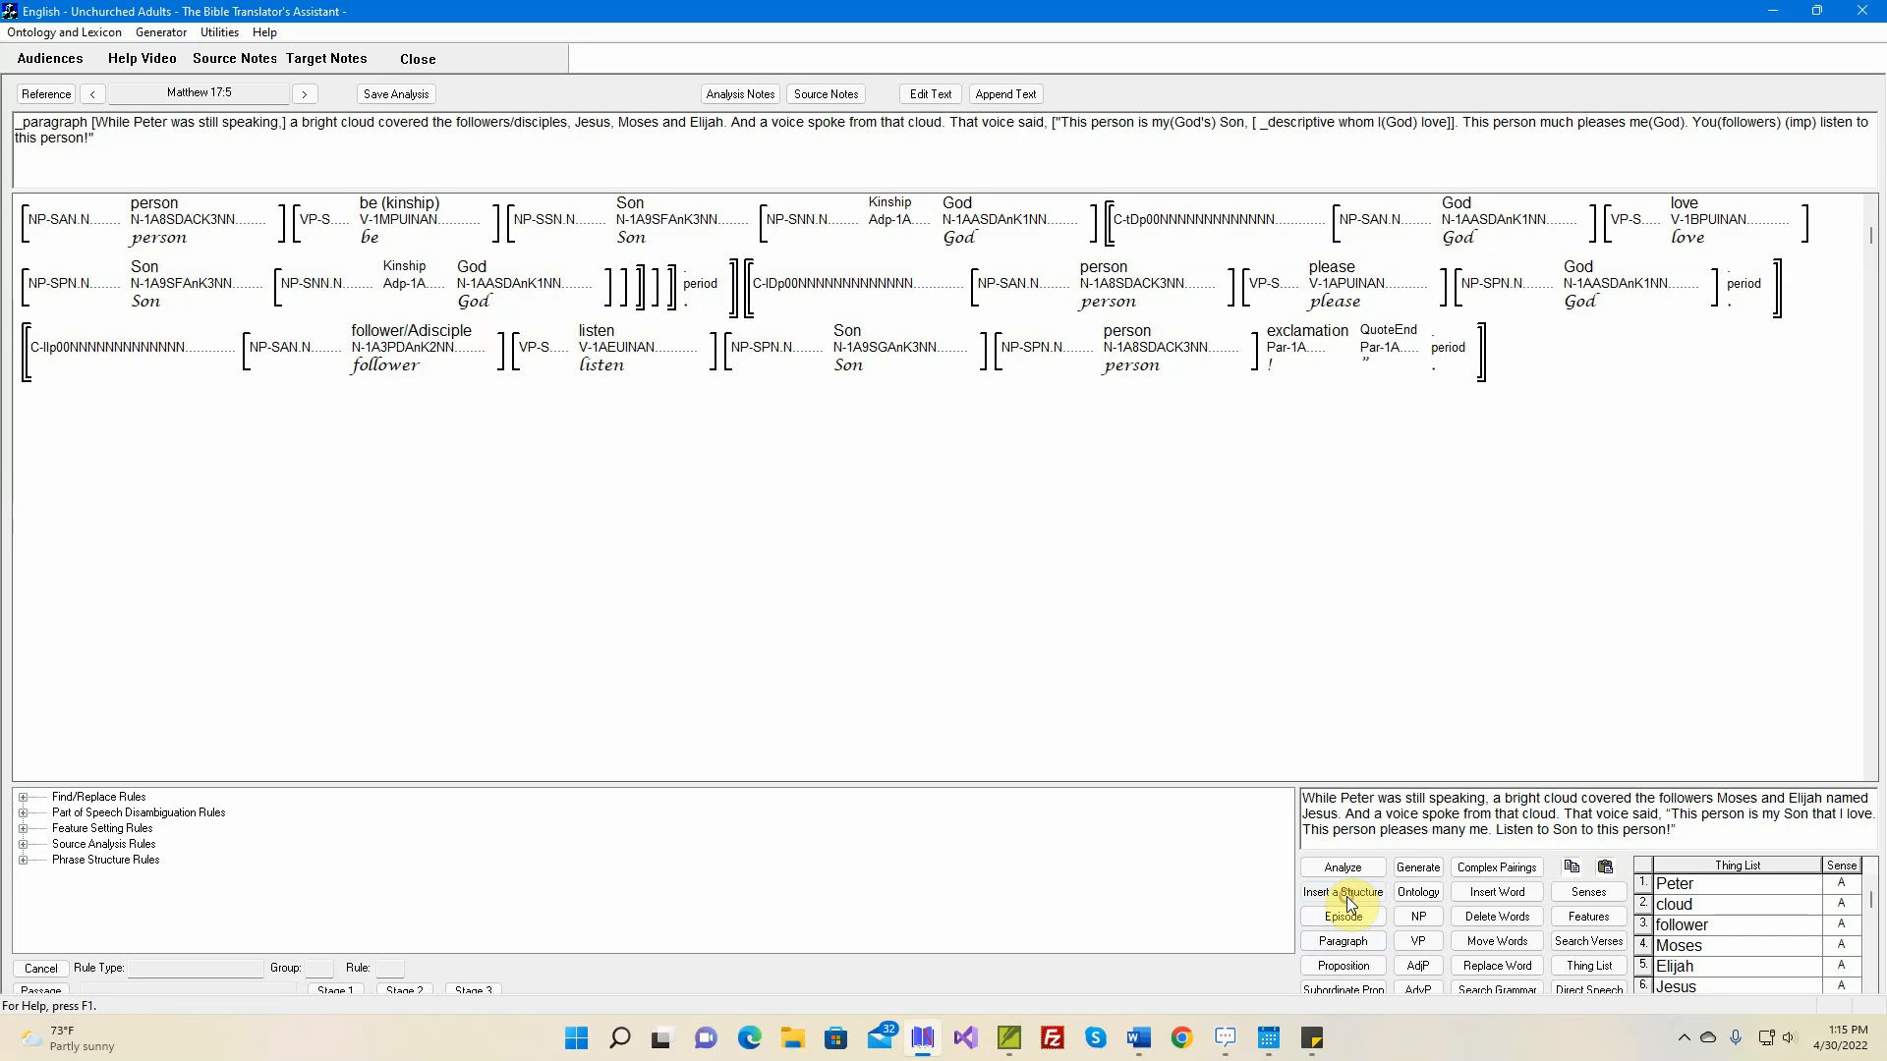
pyautogui.click(1737, 292)
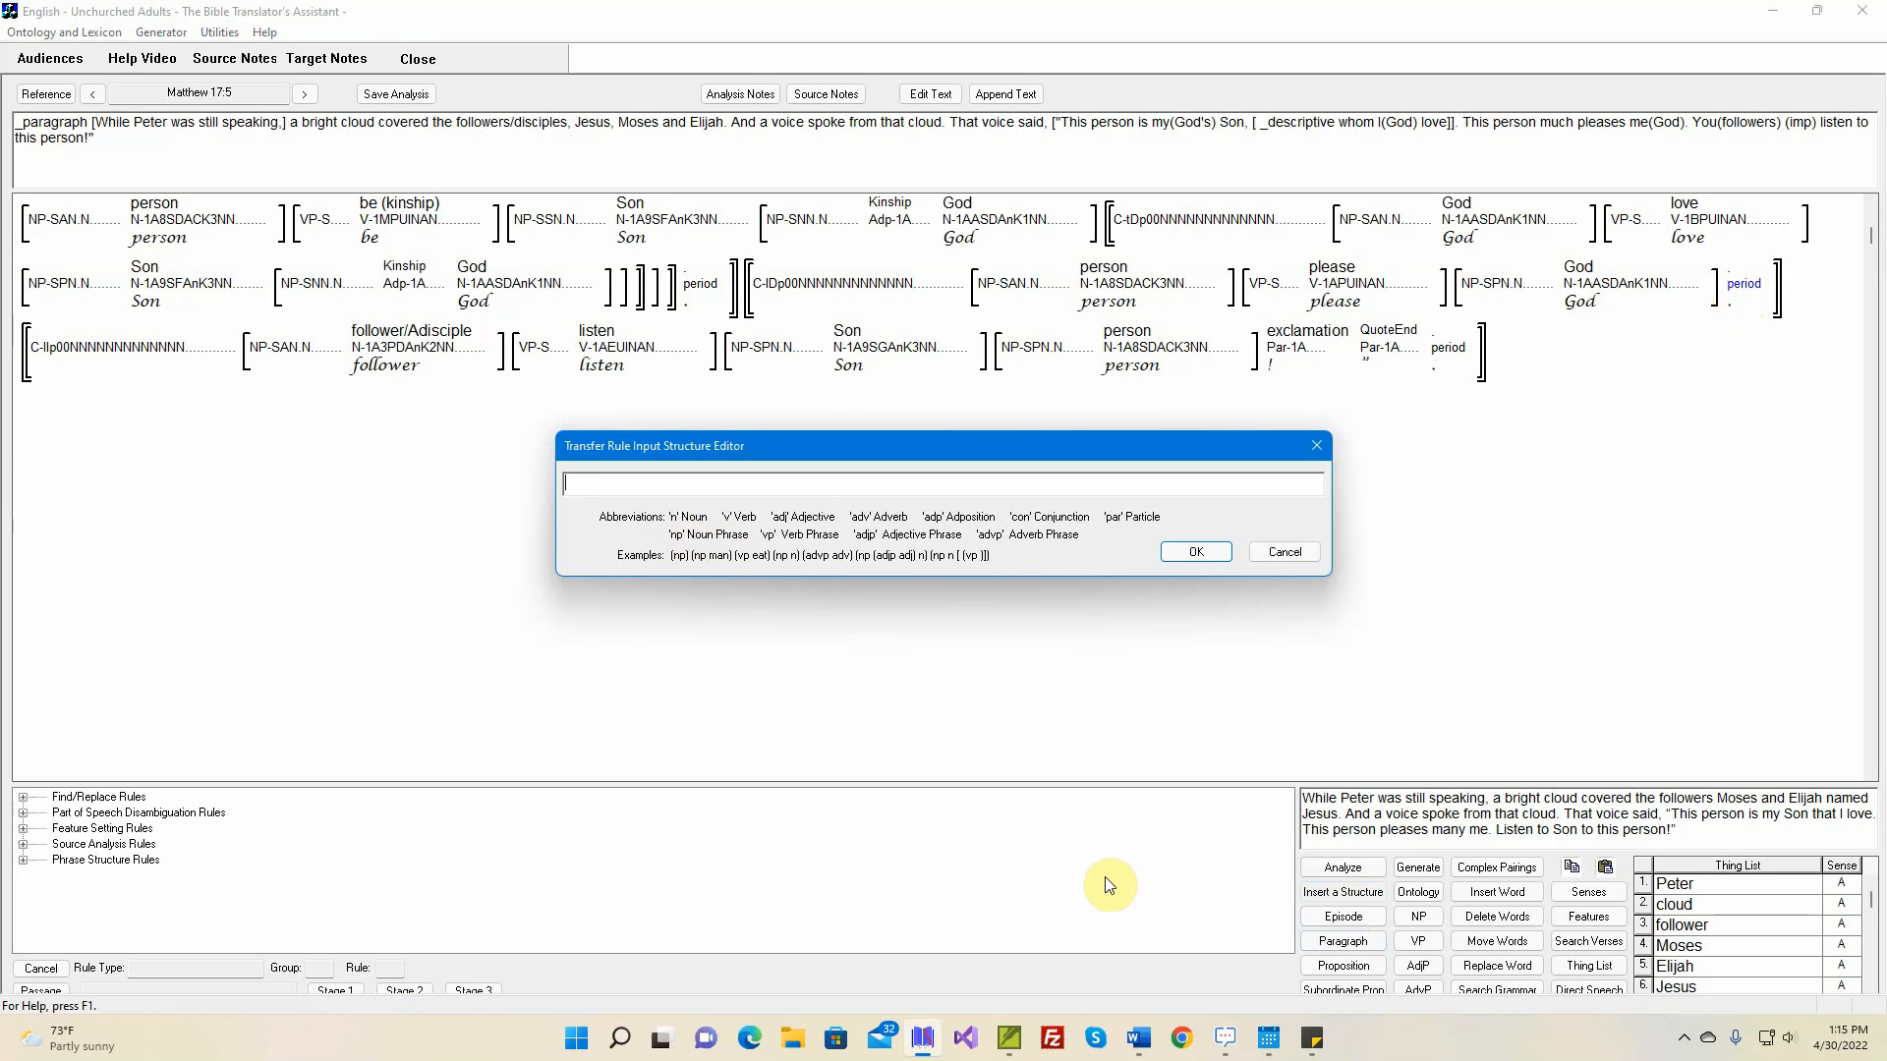
pyautogui.write('(advp much')
pyautogui.click(1191, 551)
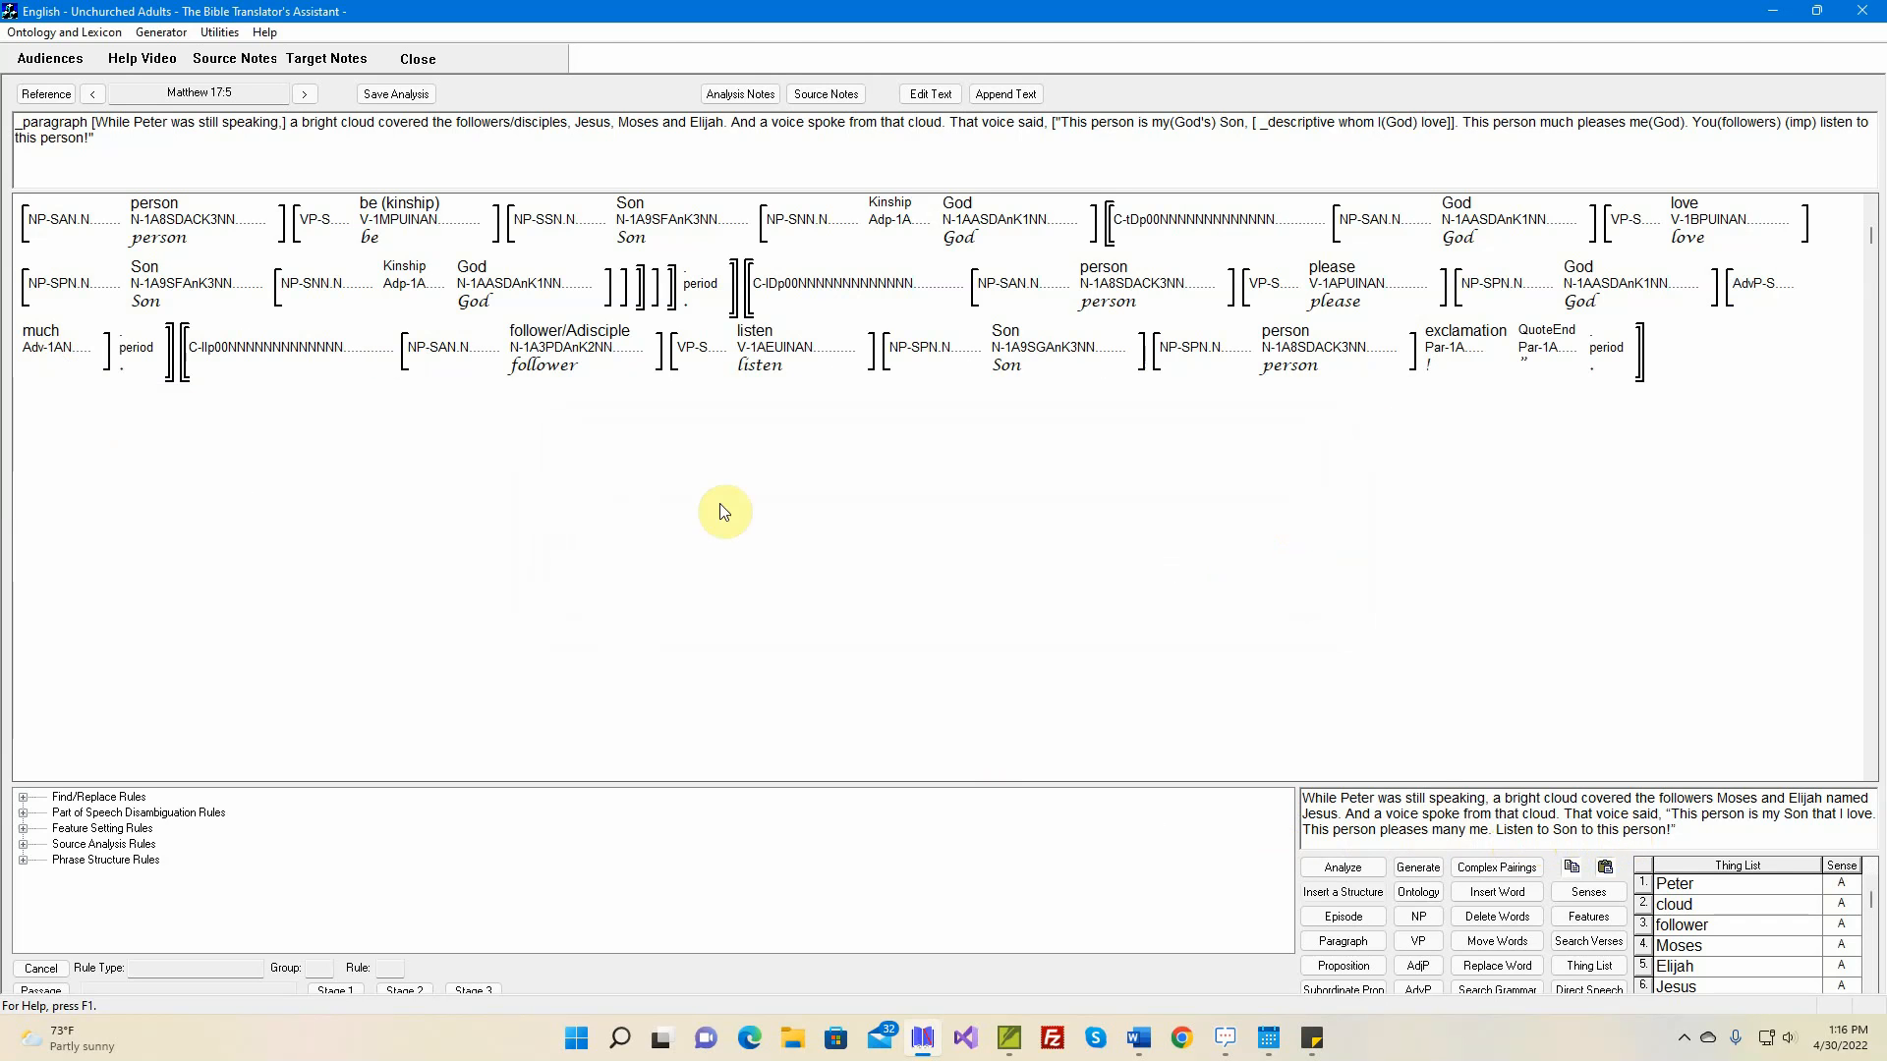
# Delete the 'Son' noun phrase that follows 'listen' in the imperative clause, and generate the English text
pyautogui.moveTo(241, 357)
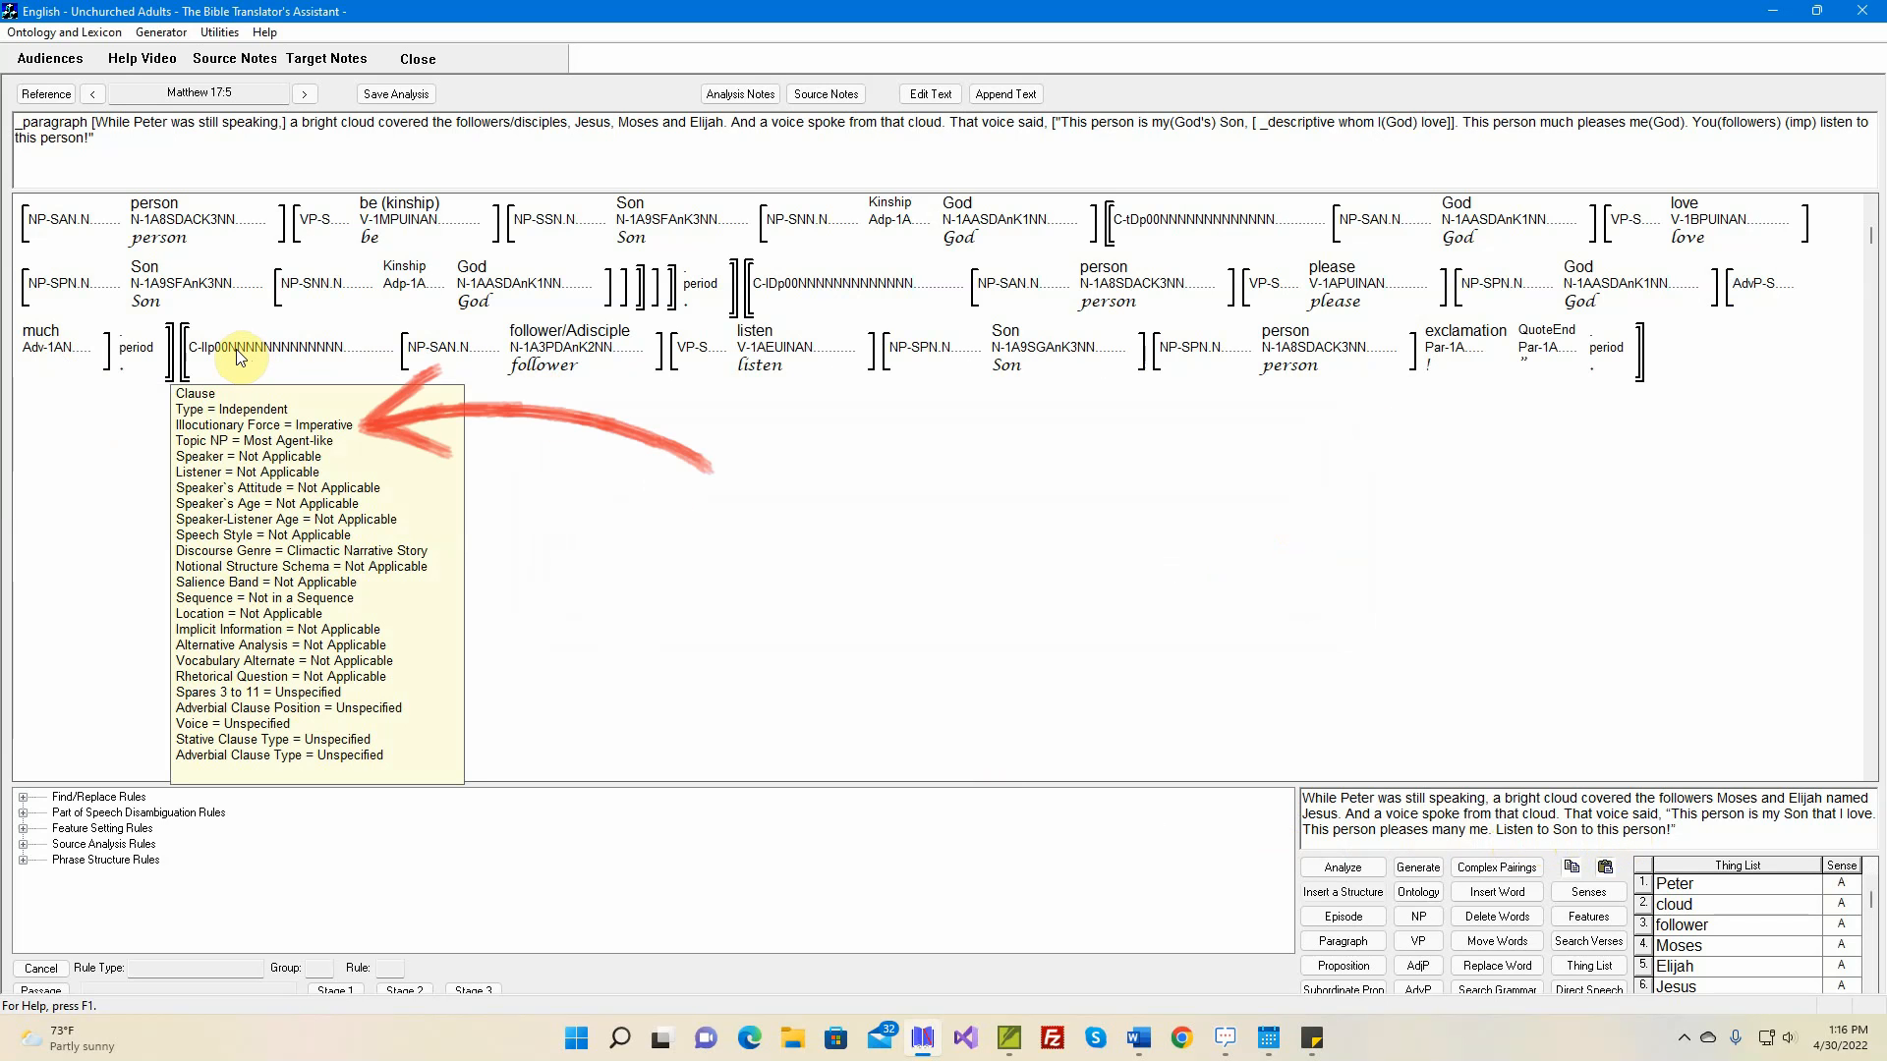
pyautogui.moveTo(566, 358)
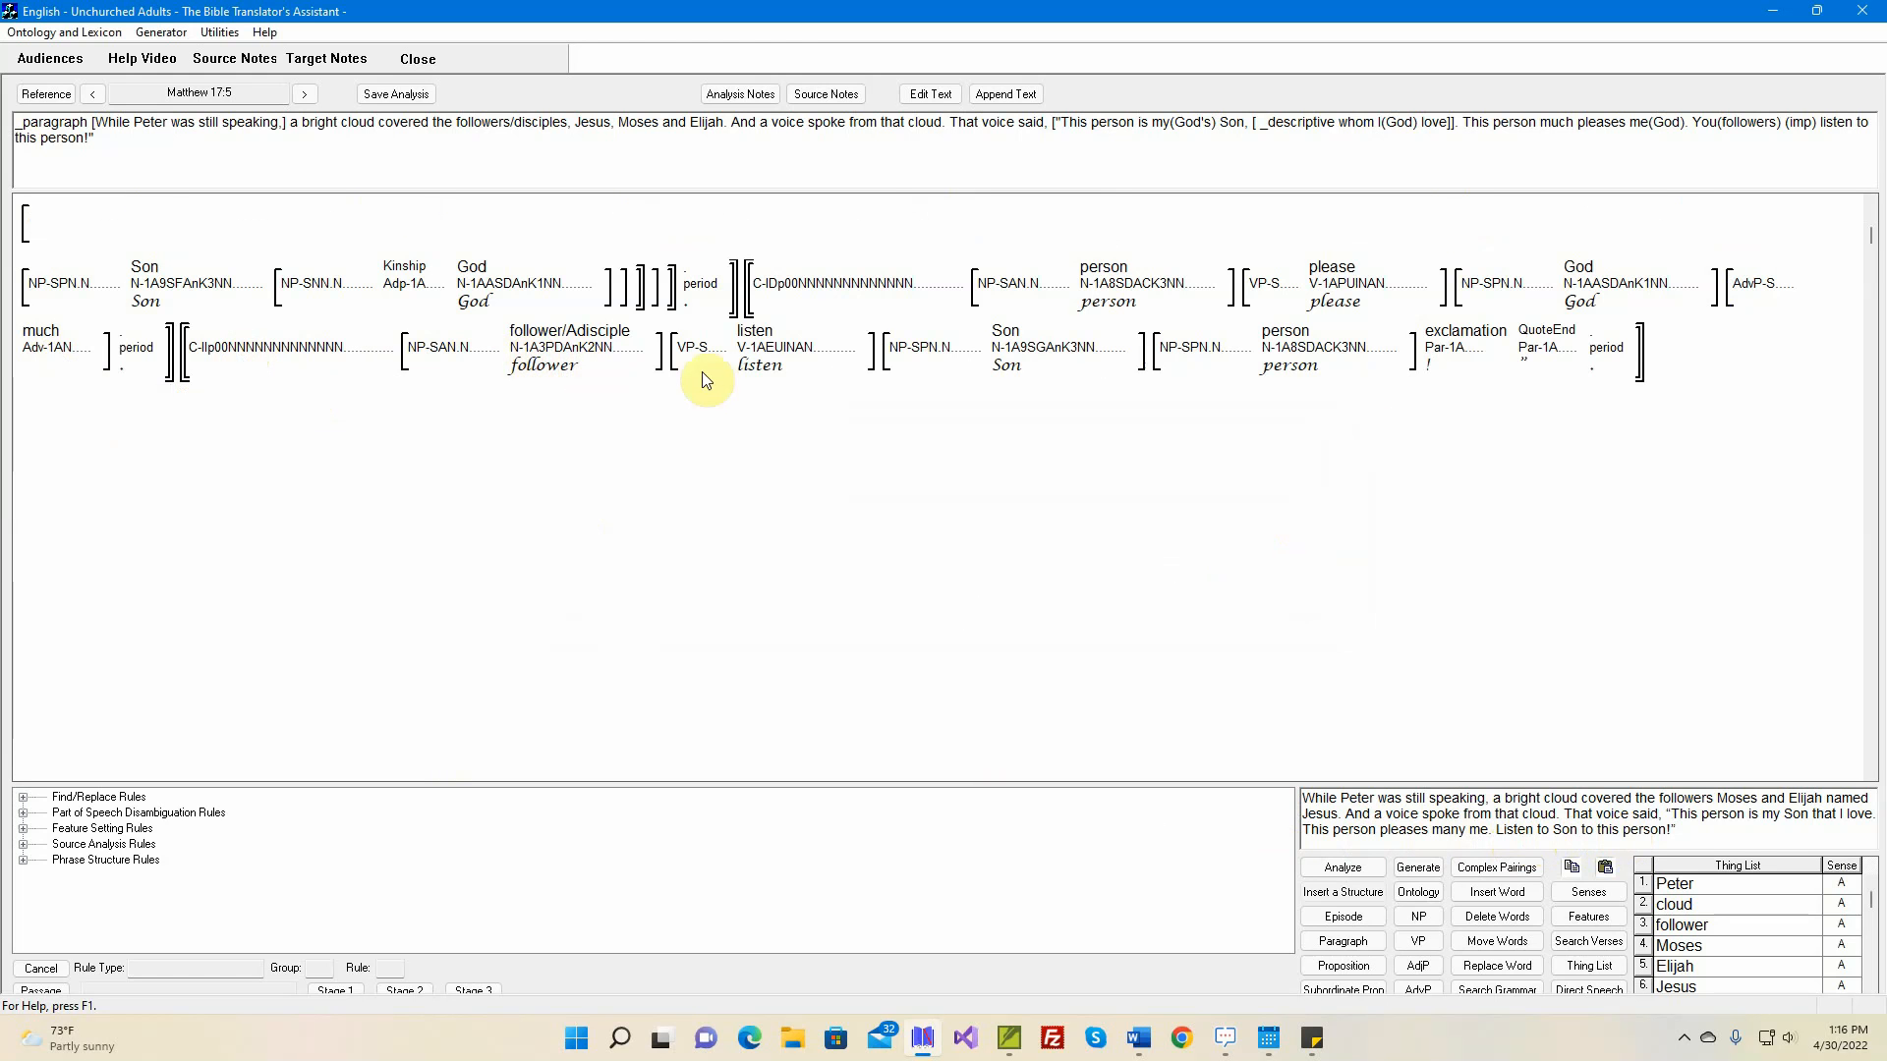
pyautogui.moveTo(766, 342)
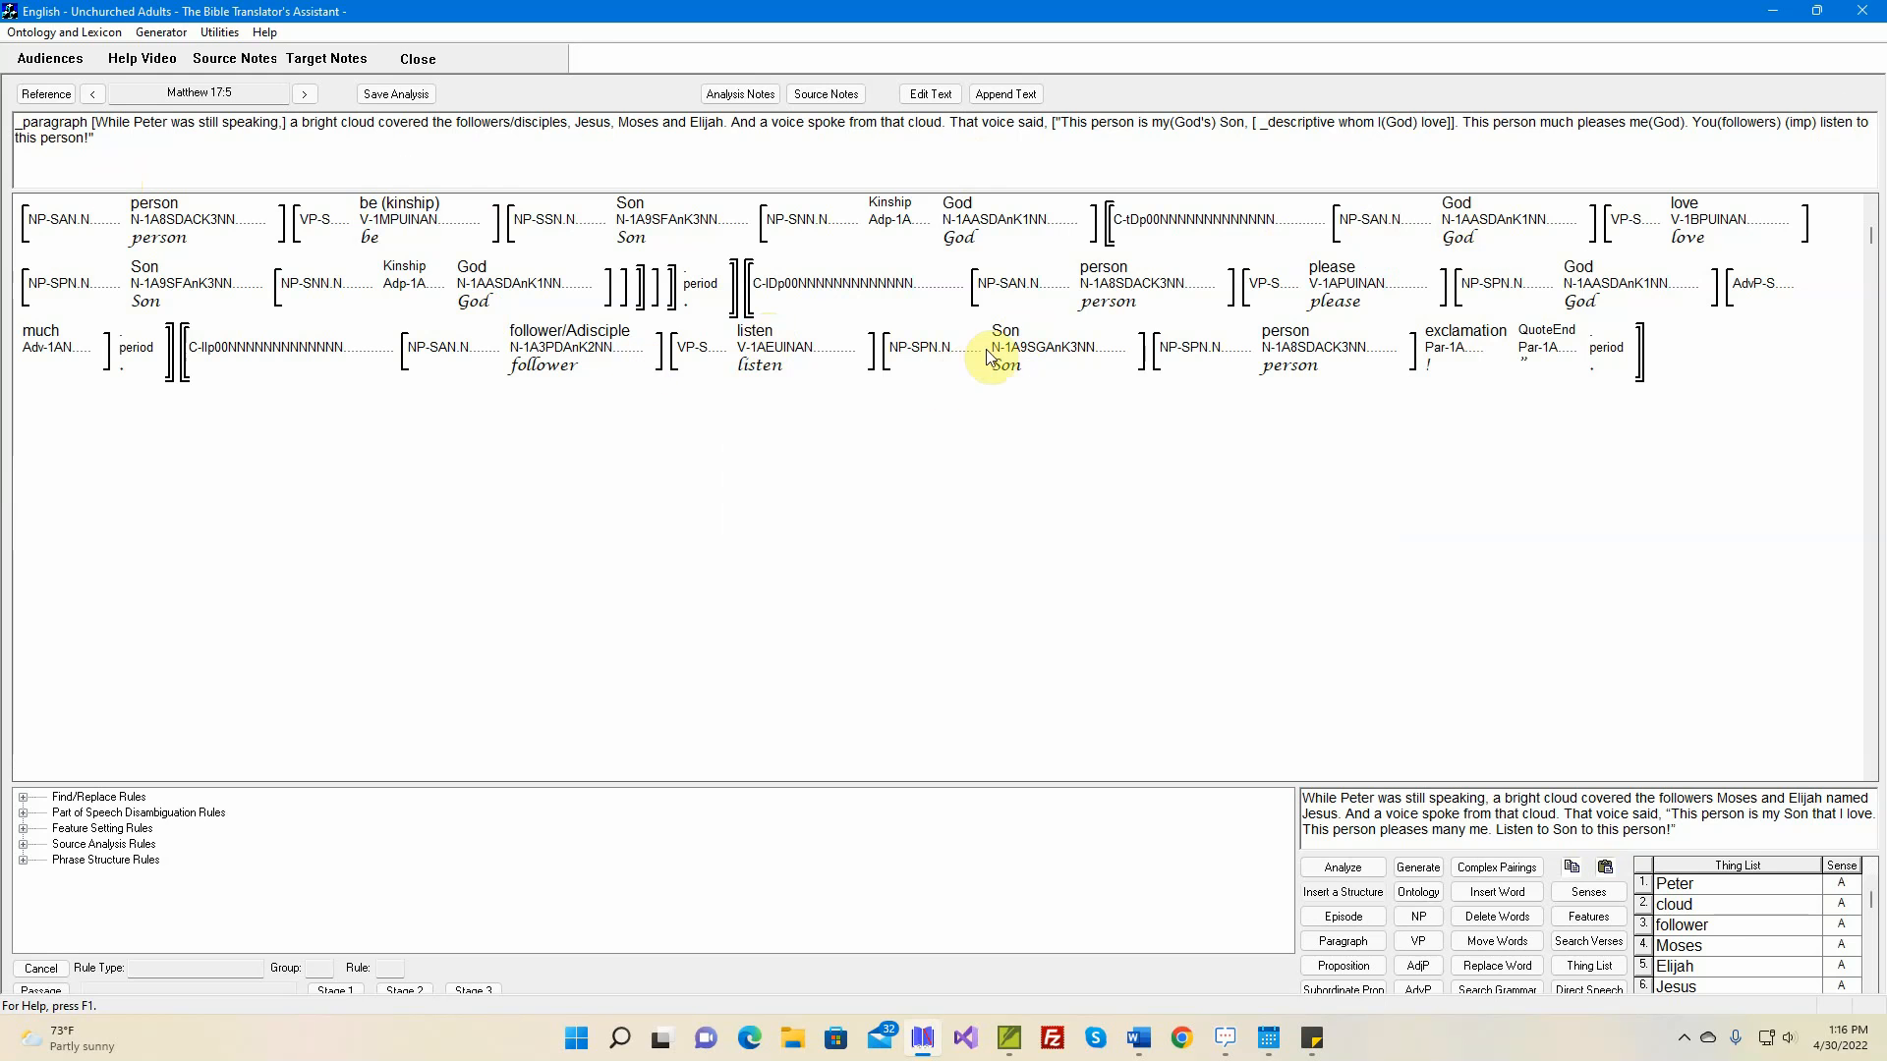
pyautogui.moveTo(999, 355)
pyautogui.moveTo(1298, 356)
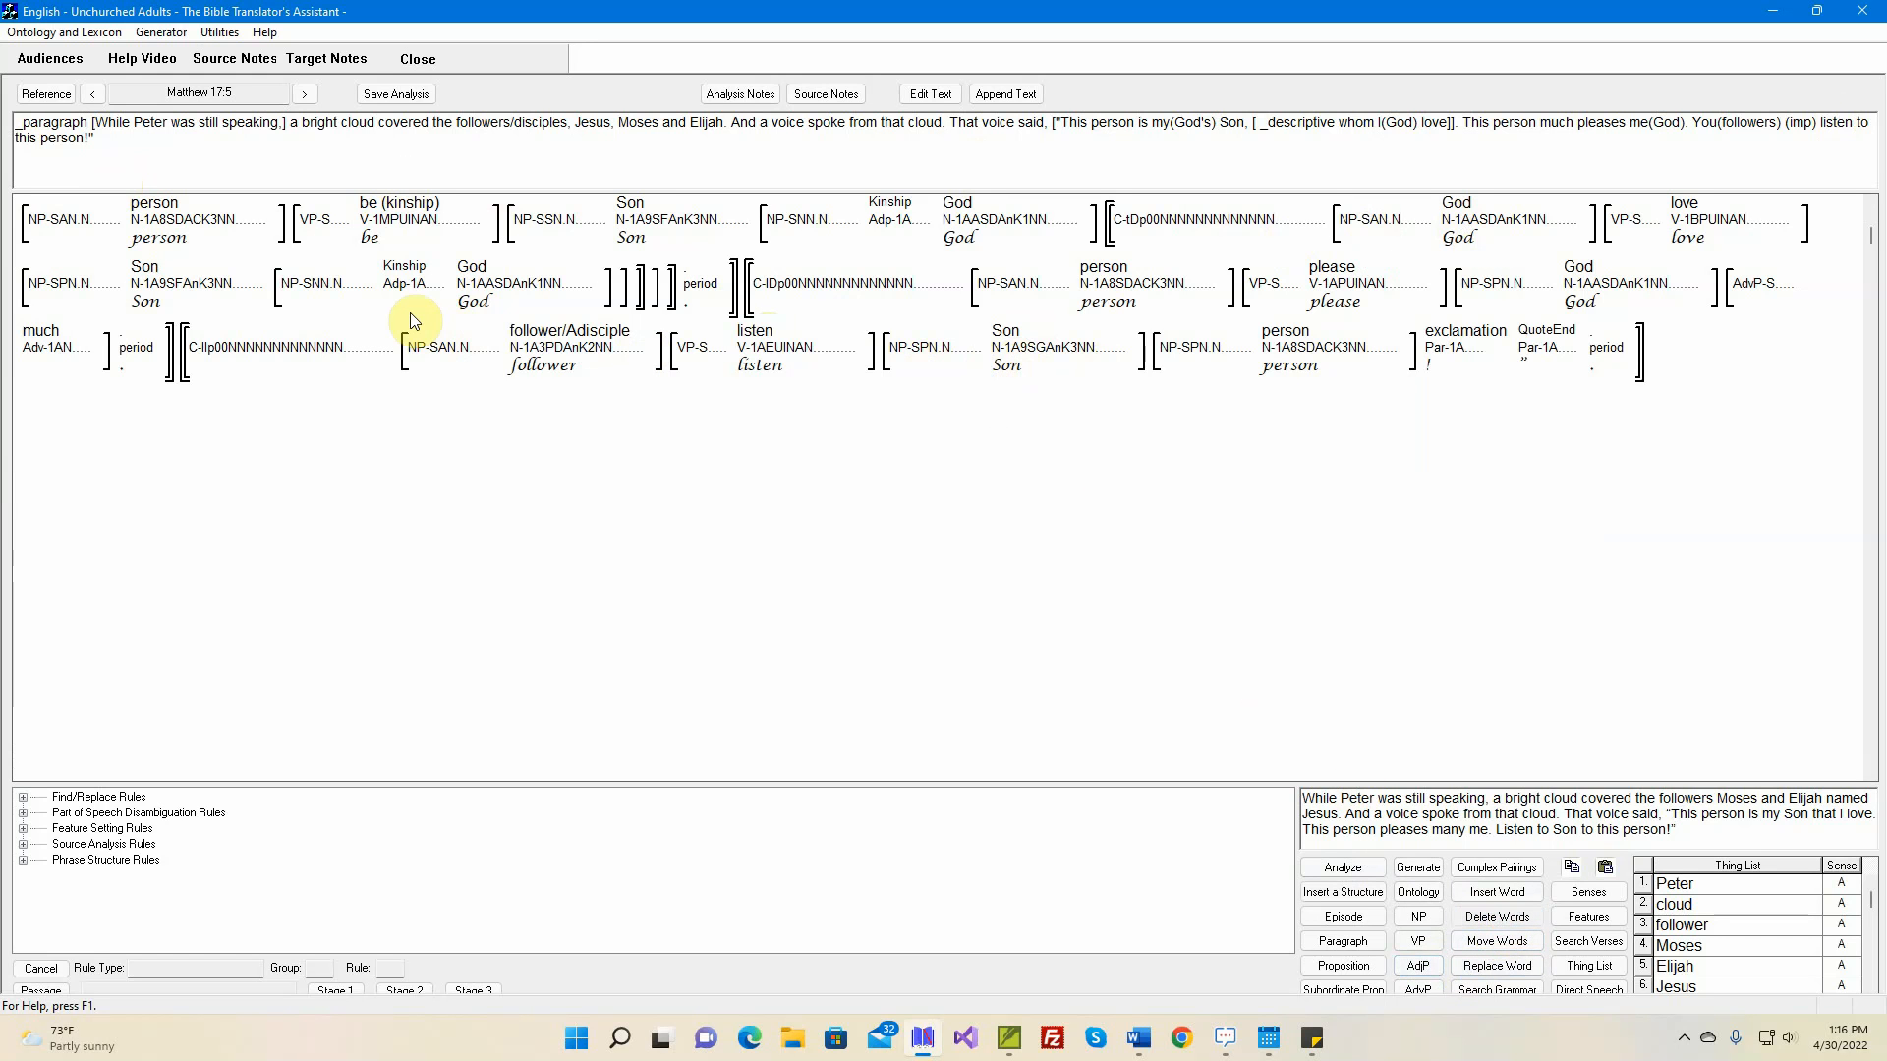
pyautogui.moveTo(926, 355)
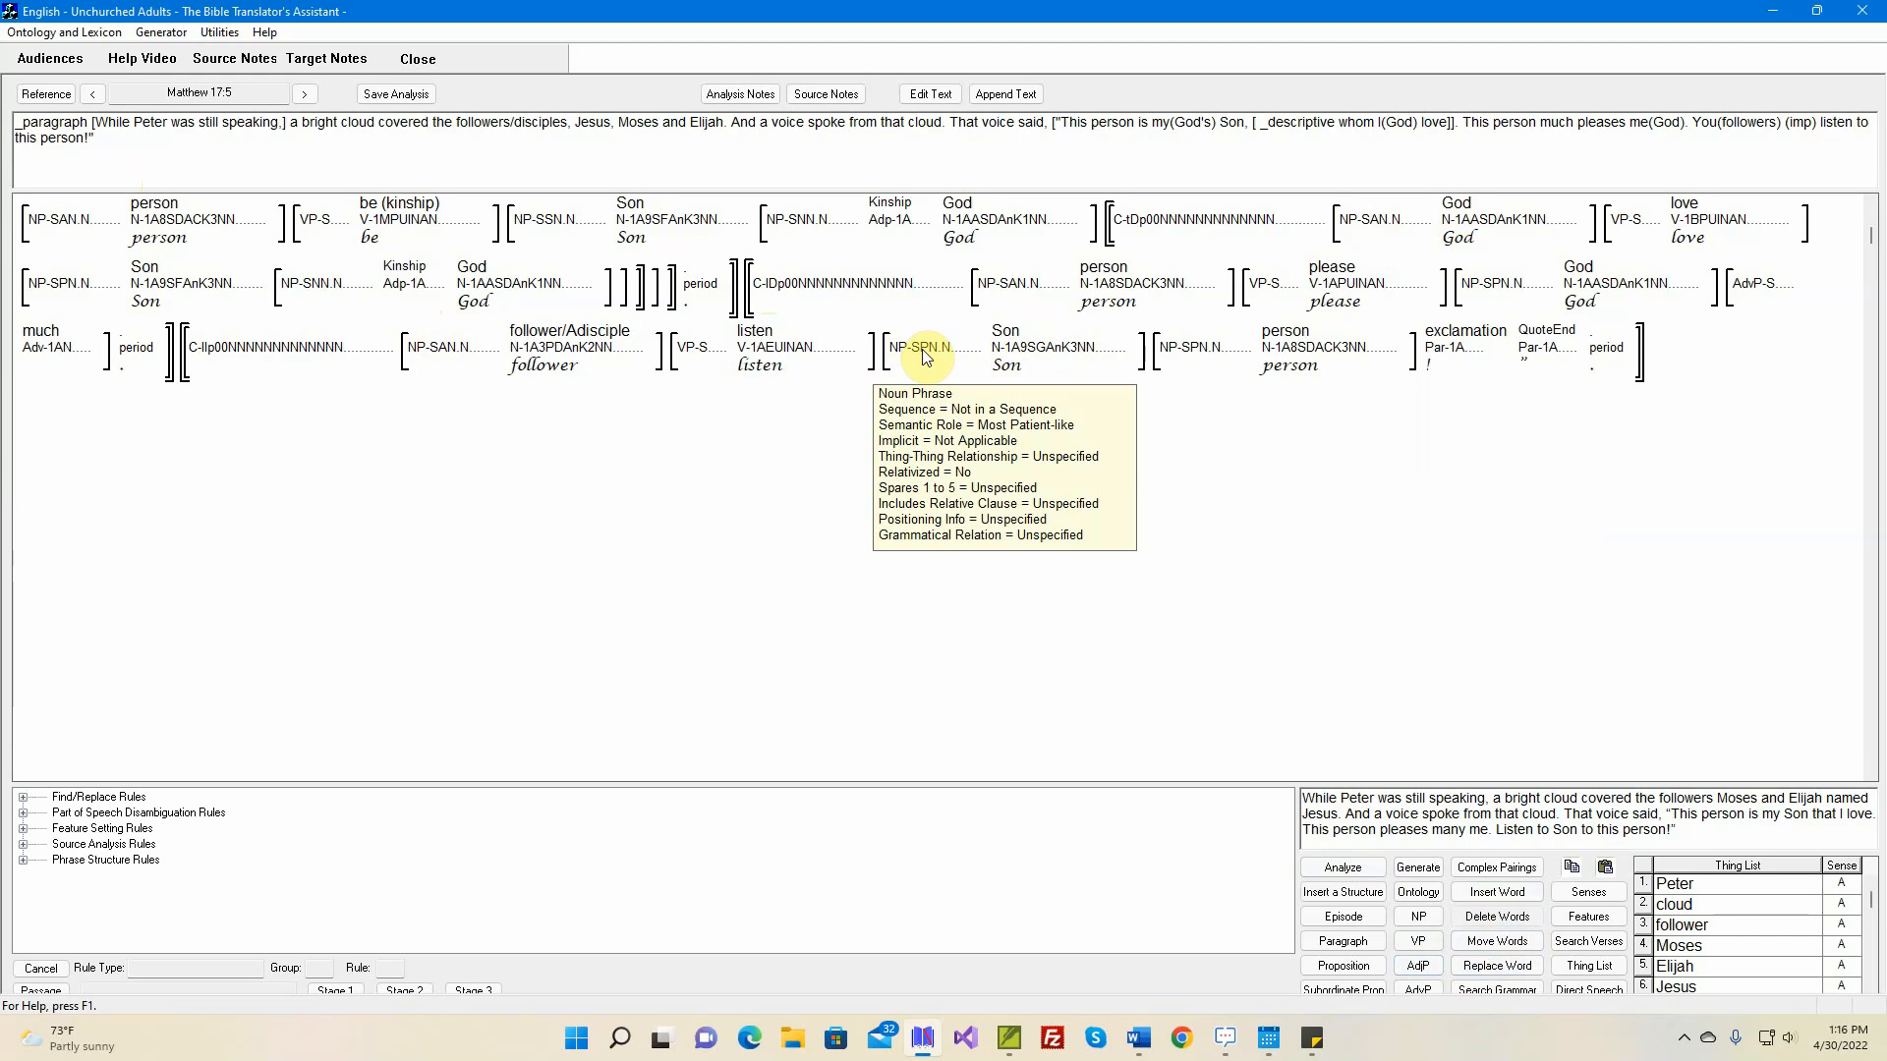
pyautogui.click(926, 356)
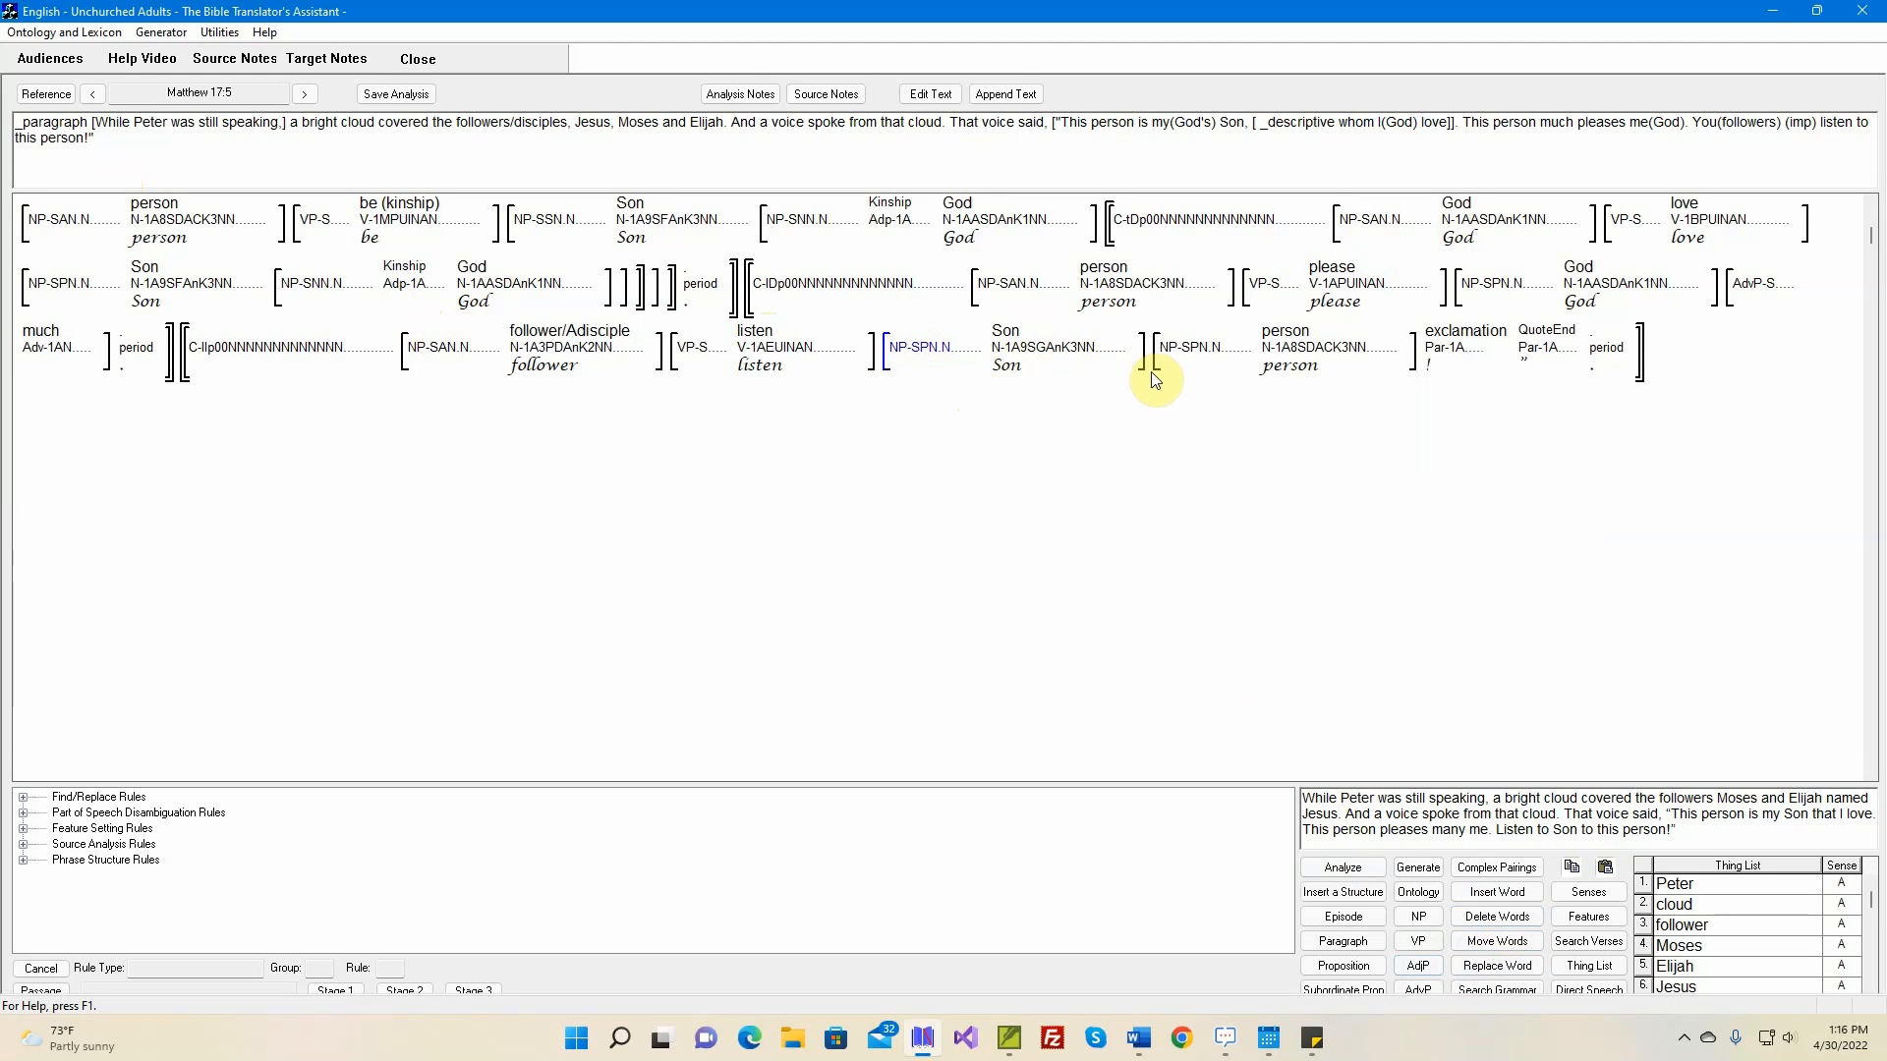
pyautogui.press('Delete')
pyautogui.click(949, 558)
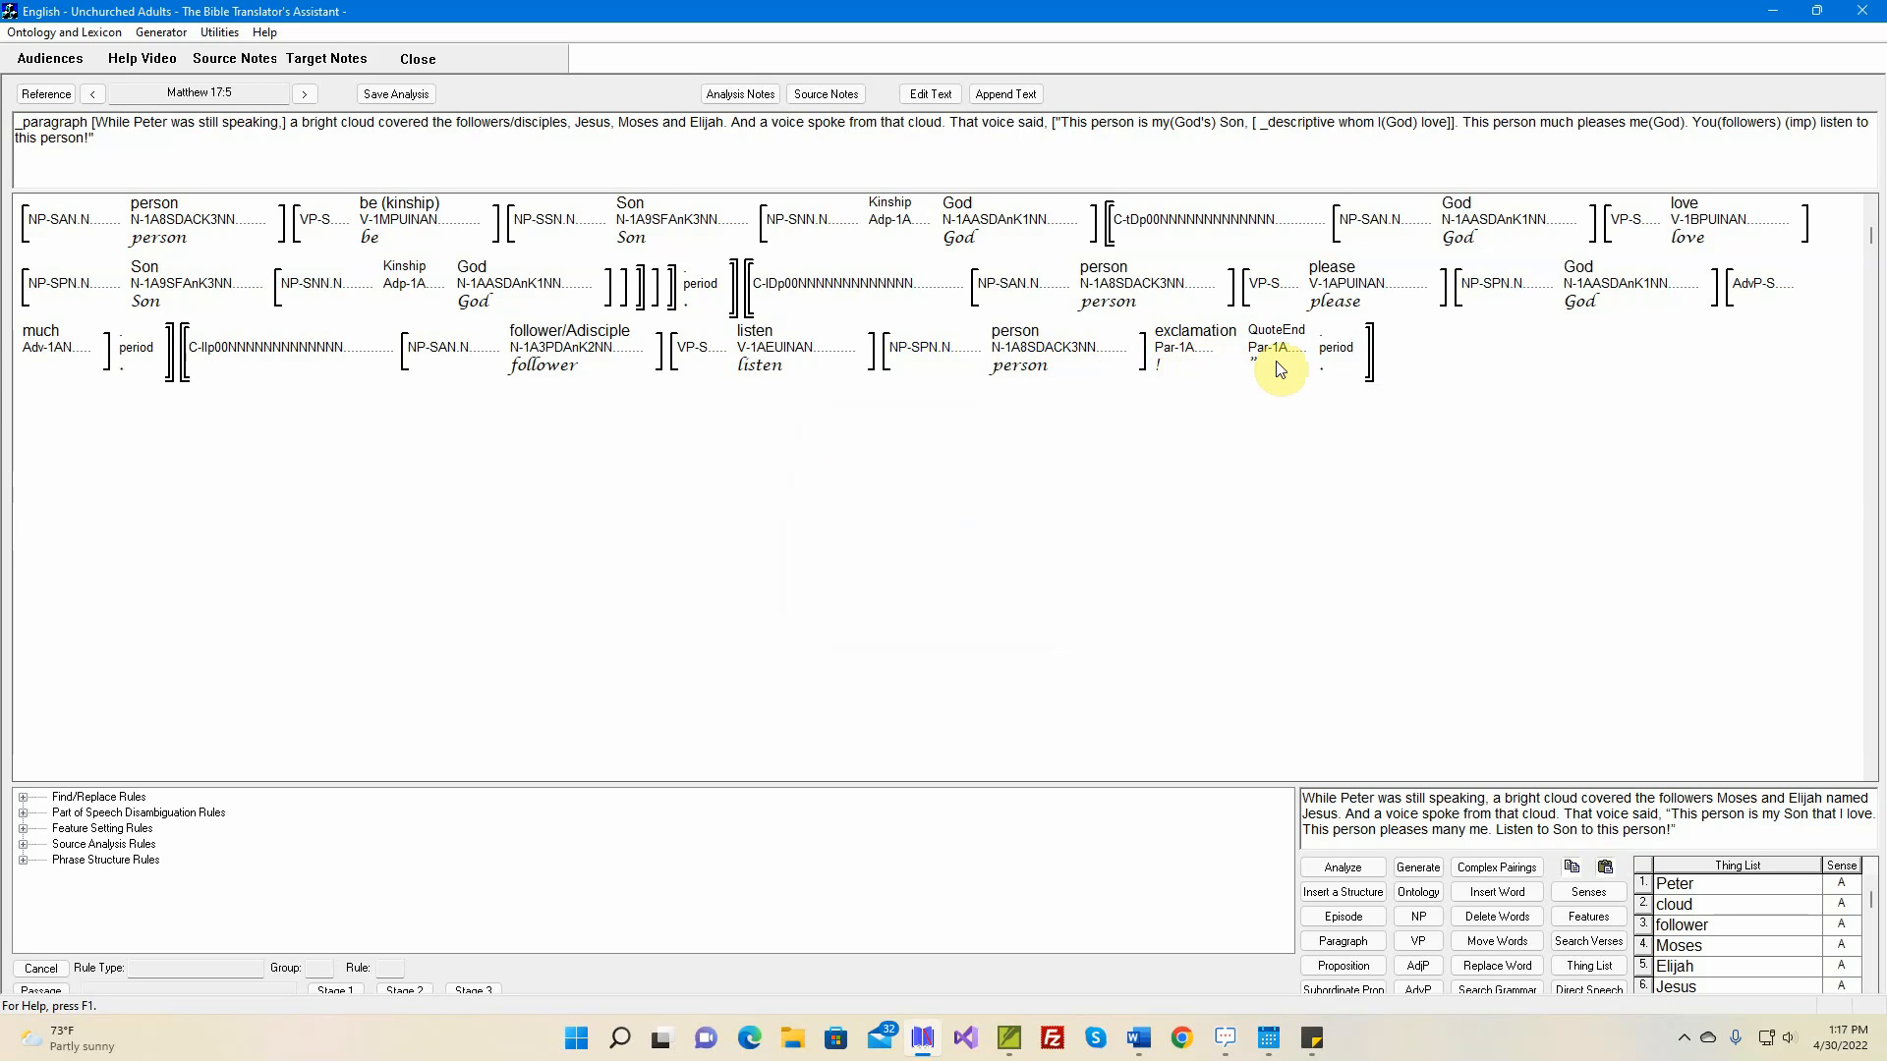
pyautogui.click(1419, 869)
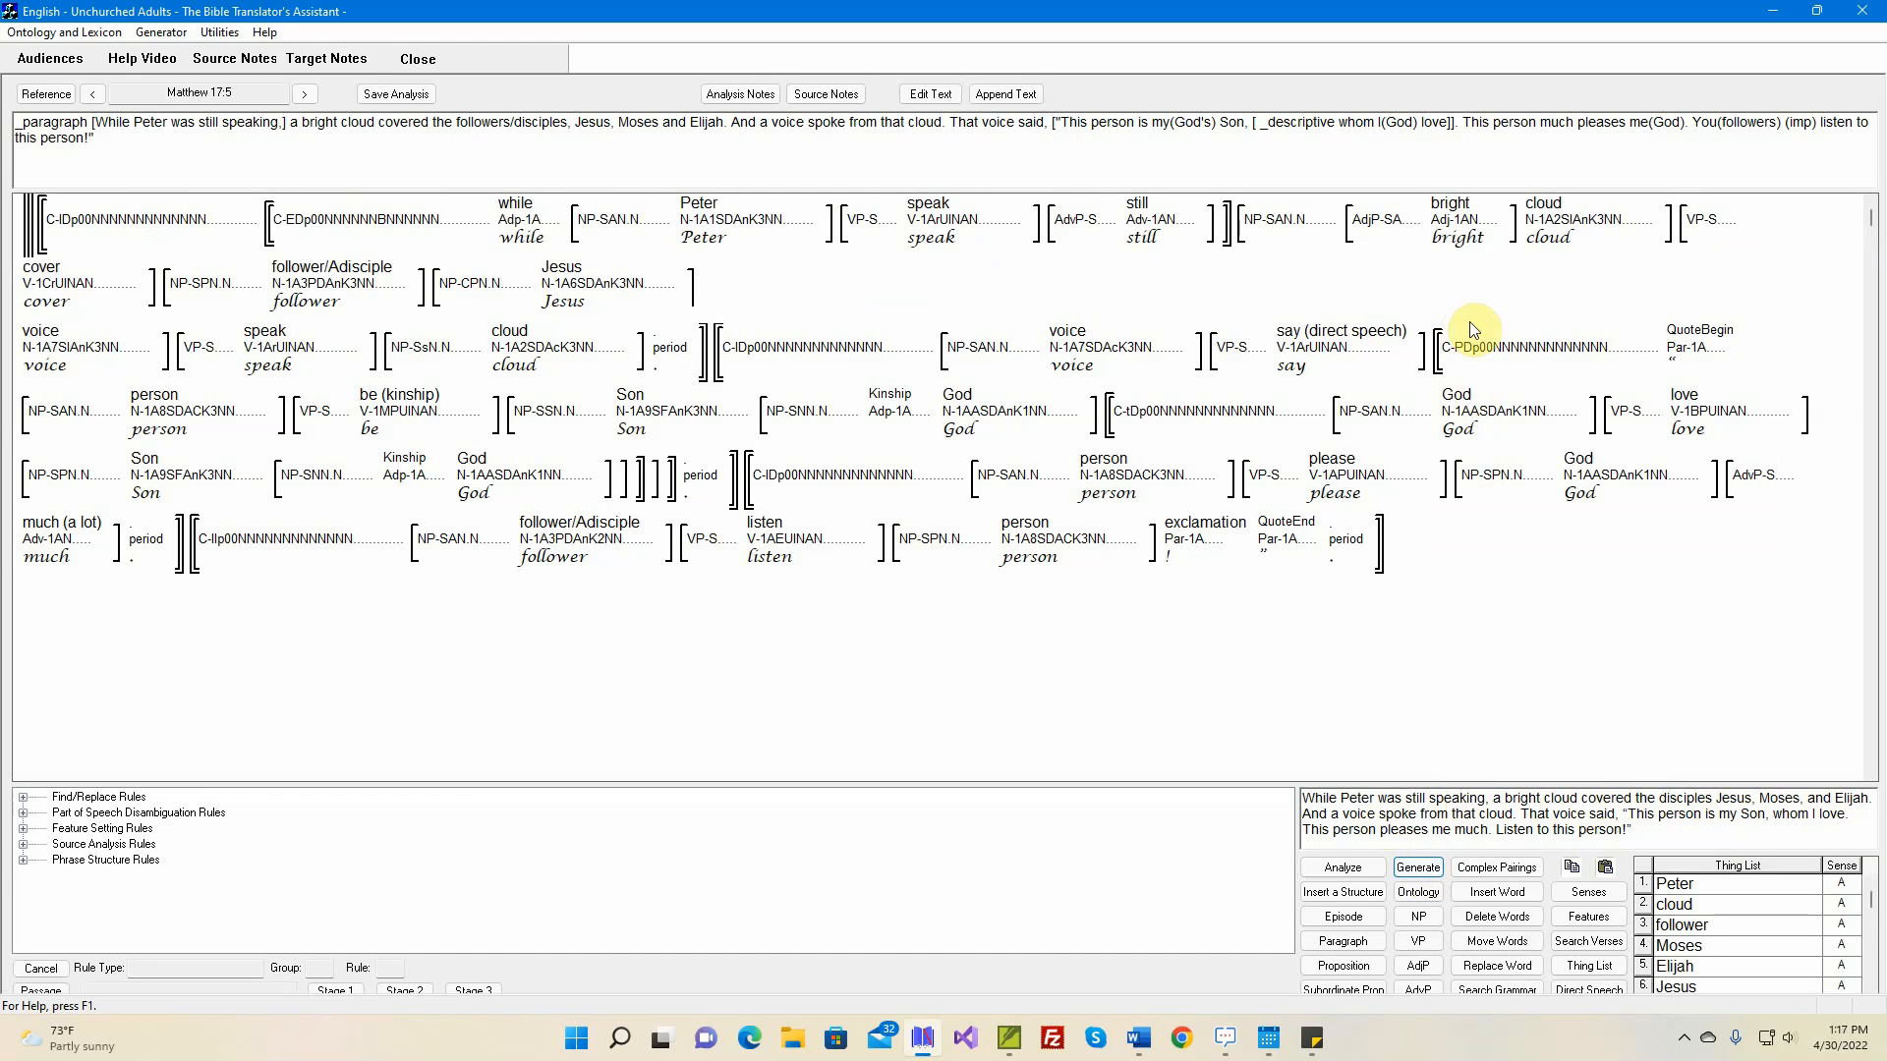
# Set the sequence of the 'follower' noun phrase after 'cover' to First Coordinate, with the semantic role Most Patient-like
pyautogui.moveTo(293, 292)
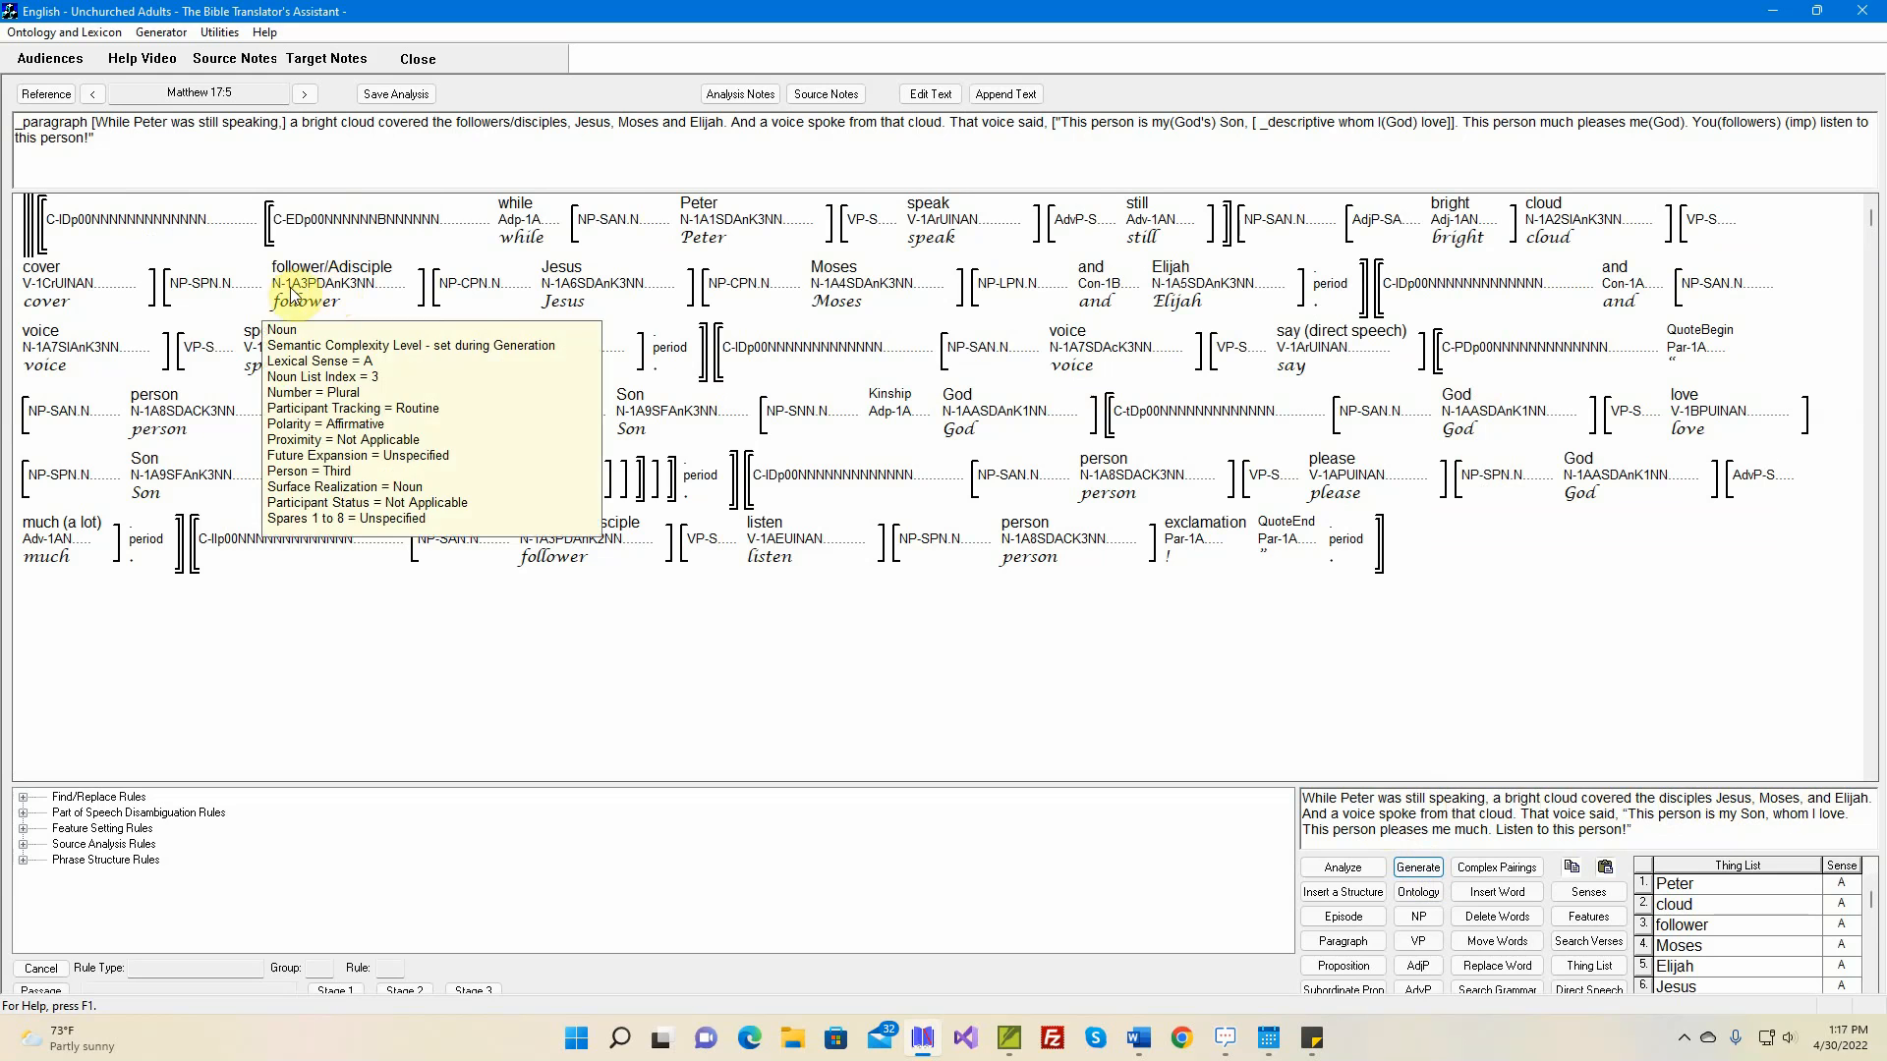
pyautogui.moveTo(216, 294)
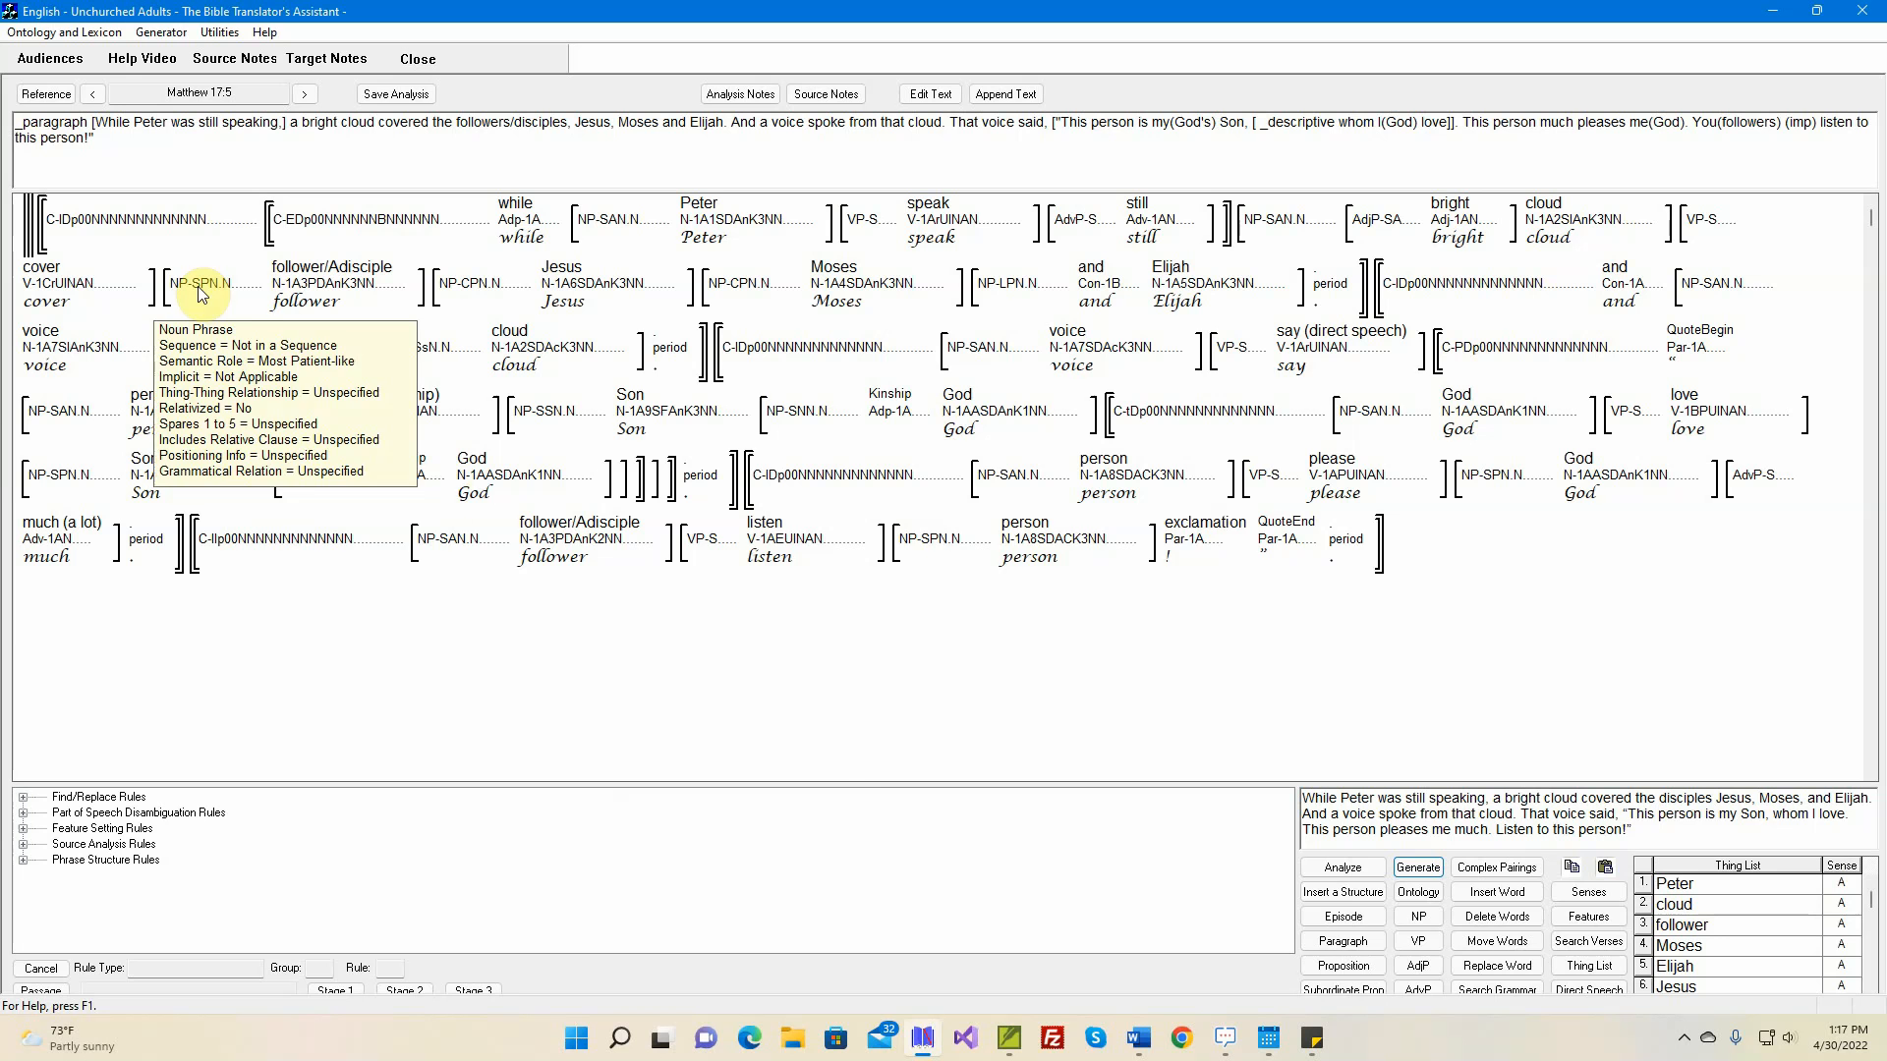
pyautogui.click(1589, 921)
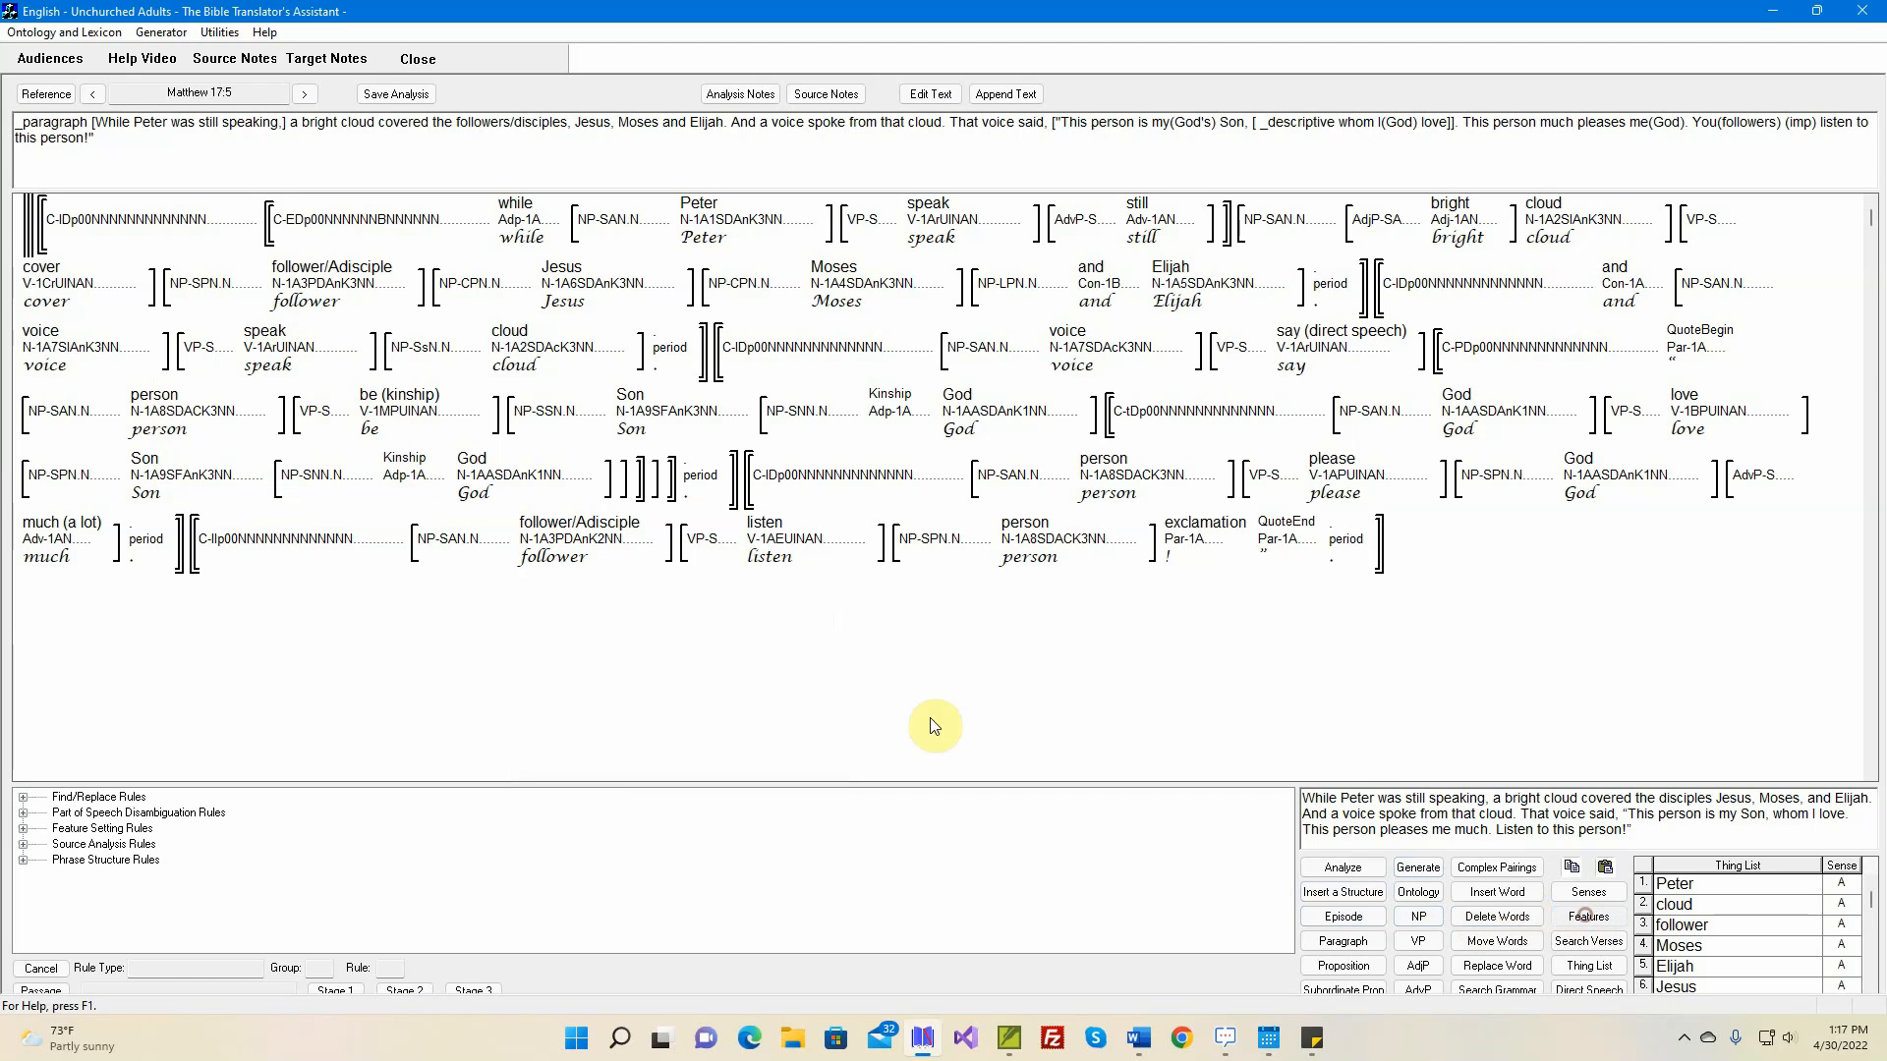
pyautogui.click(204, 285)
pyautogui.click(85, 488)
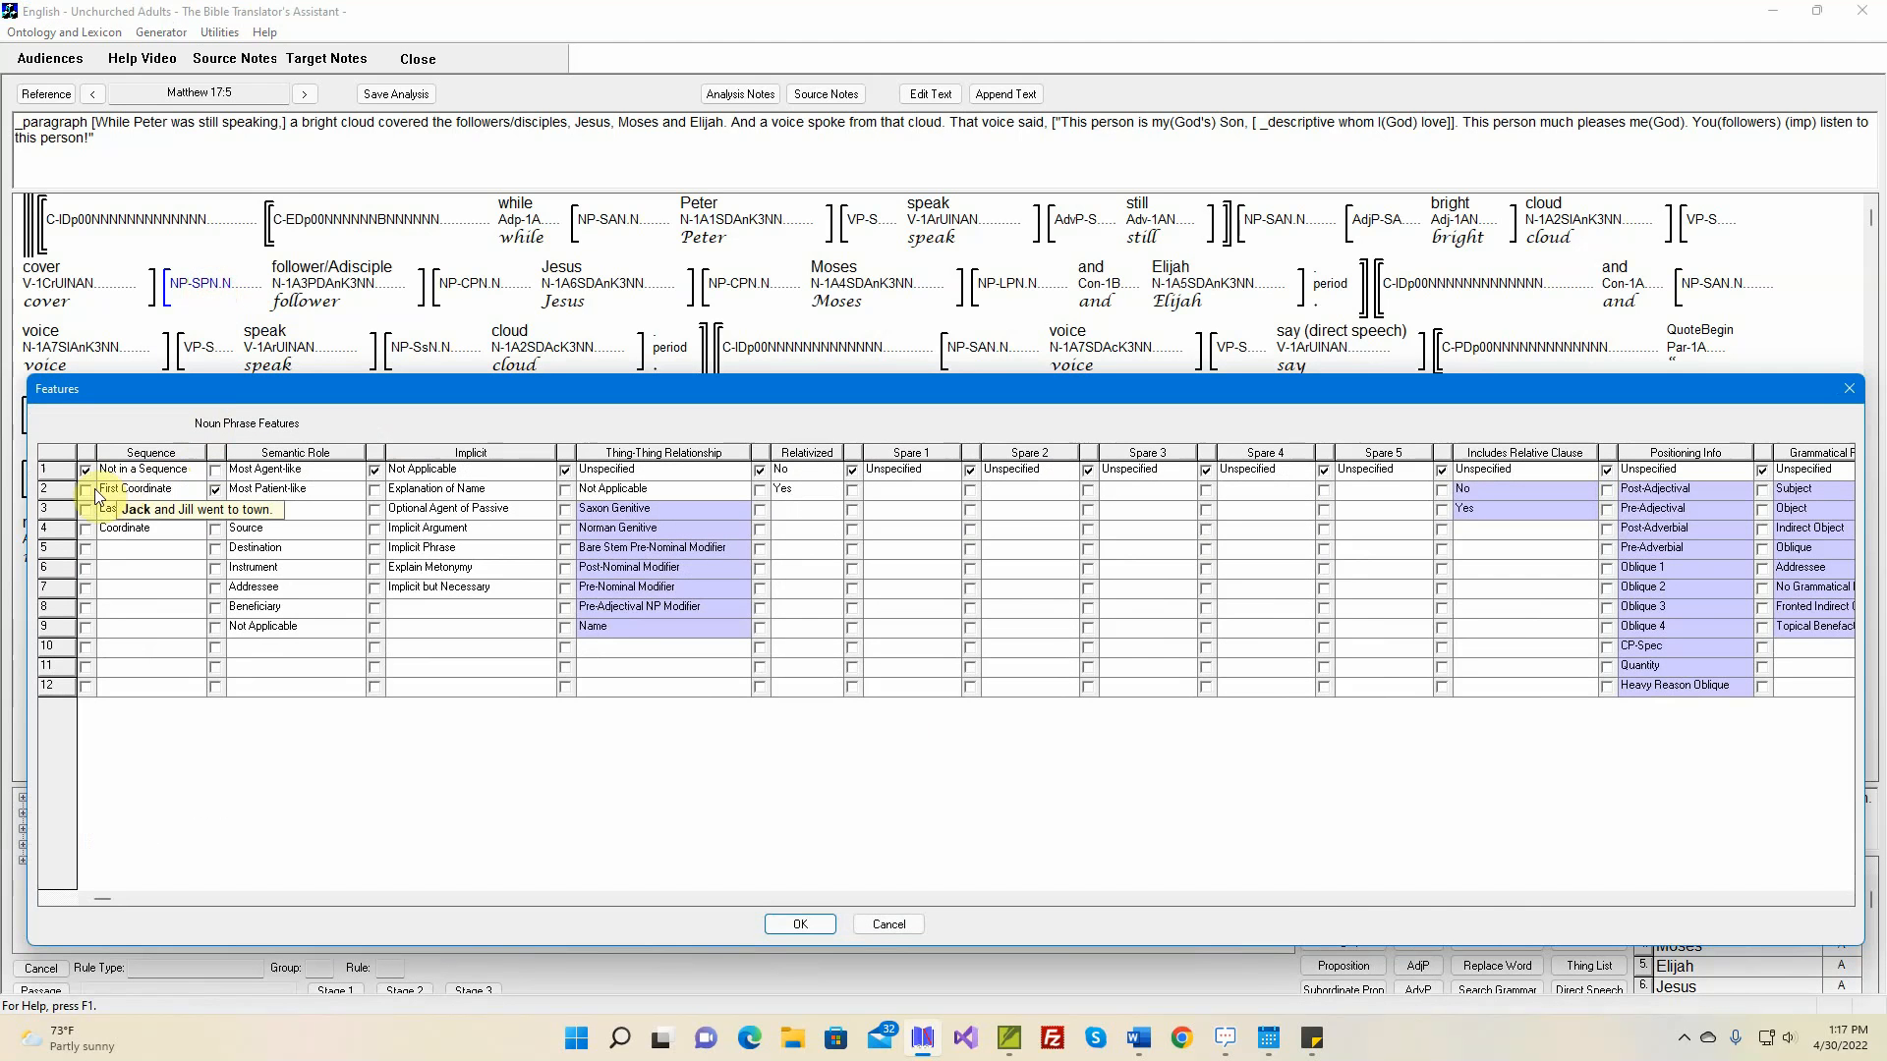
pyautogui.click(215, 488)
pyautogui.click(800, 924)
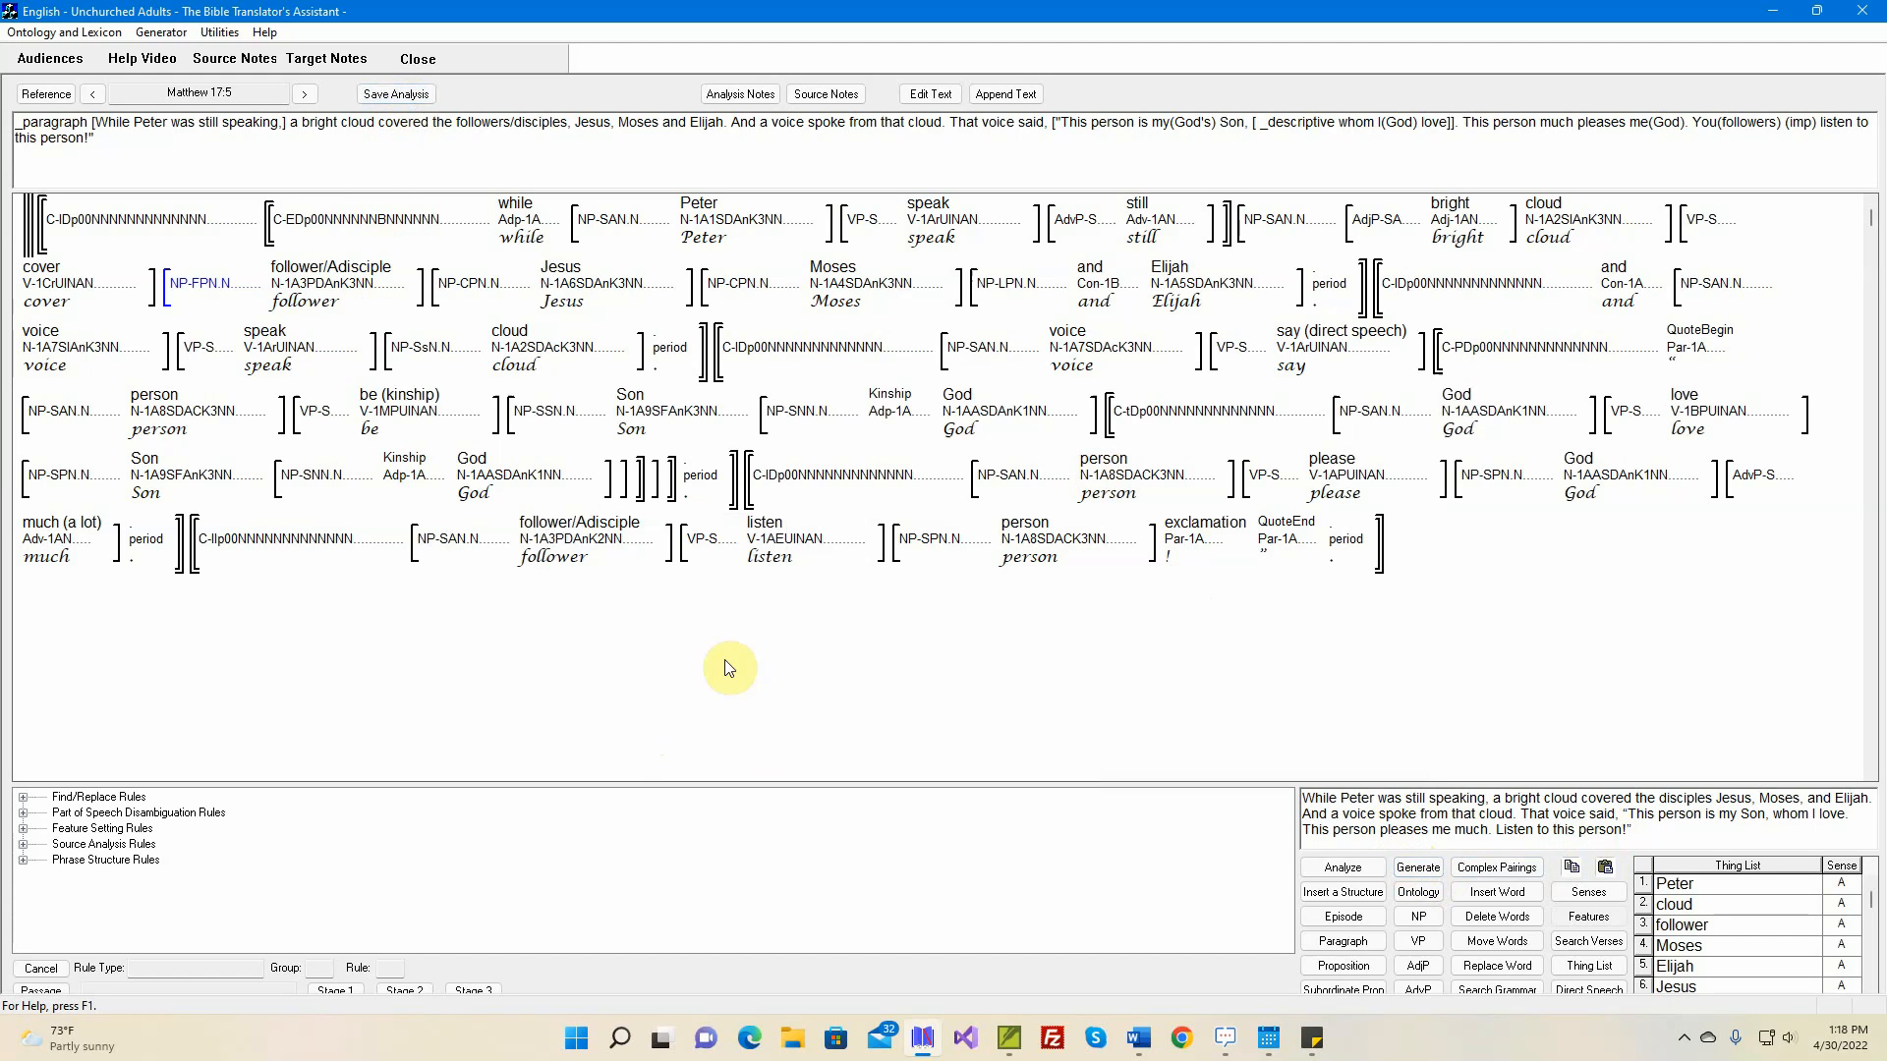
# Regenerate the English text and examine the features of the noun 'person' in the 'listen' clause
pyautogui.click(1426, 872)
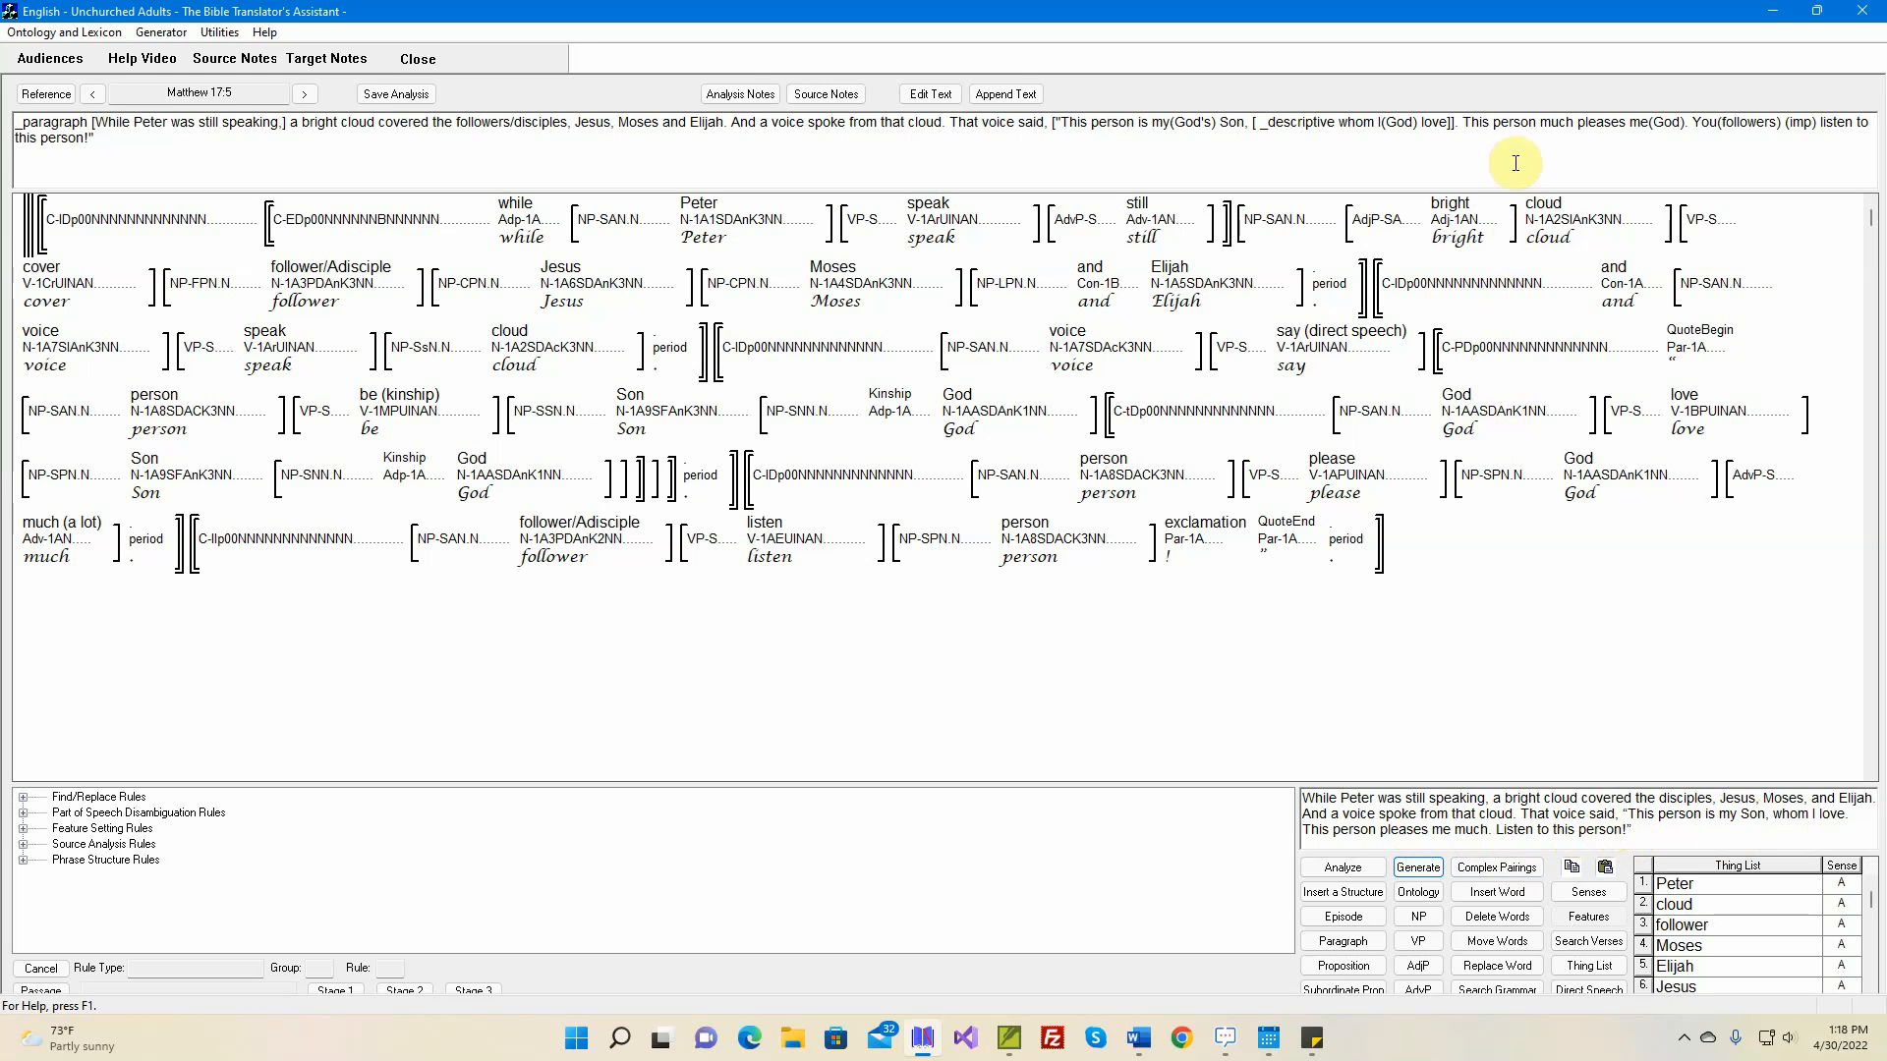
pyautogui.moveTo(906, 307)
pyautogui.moveTo(1042, 547)
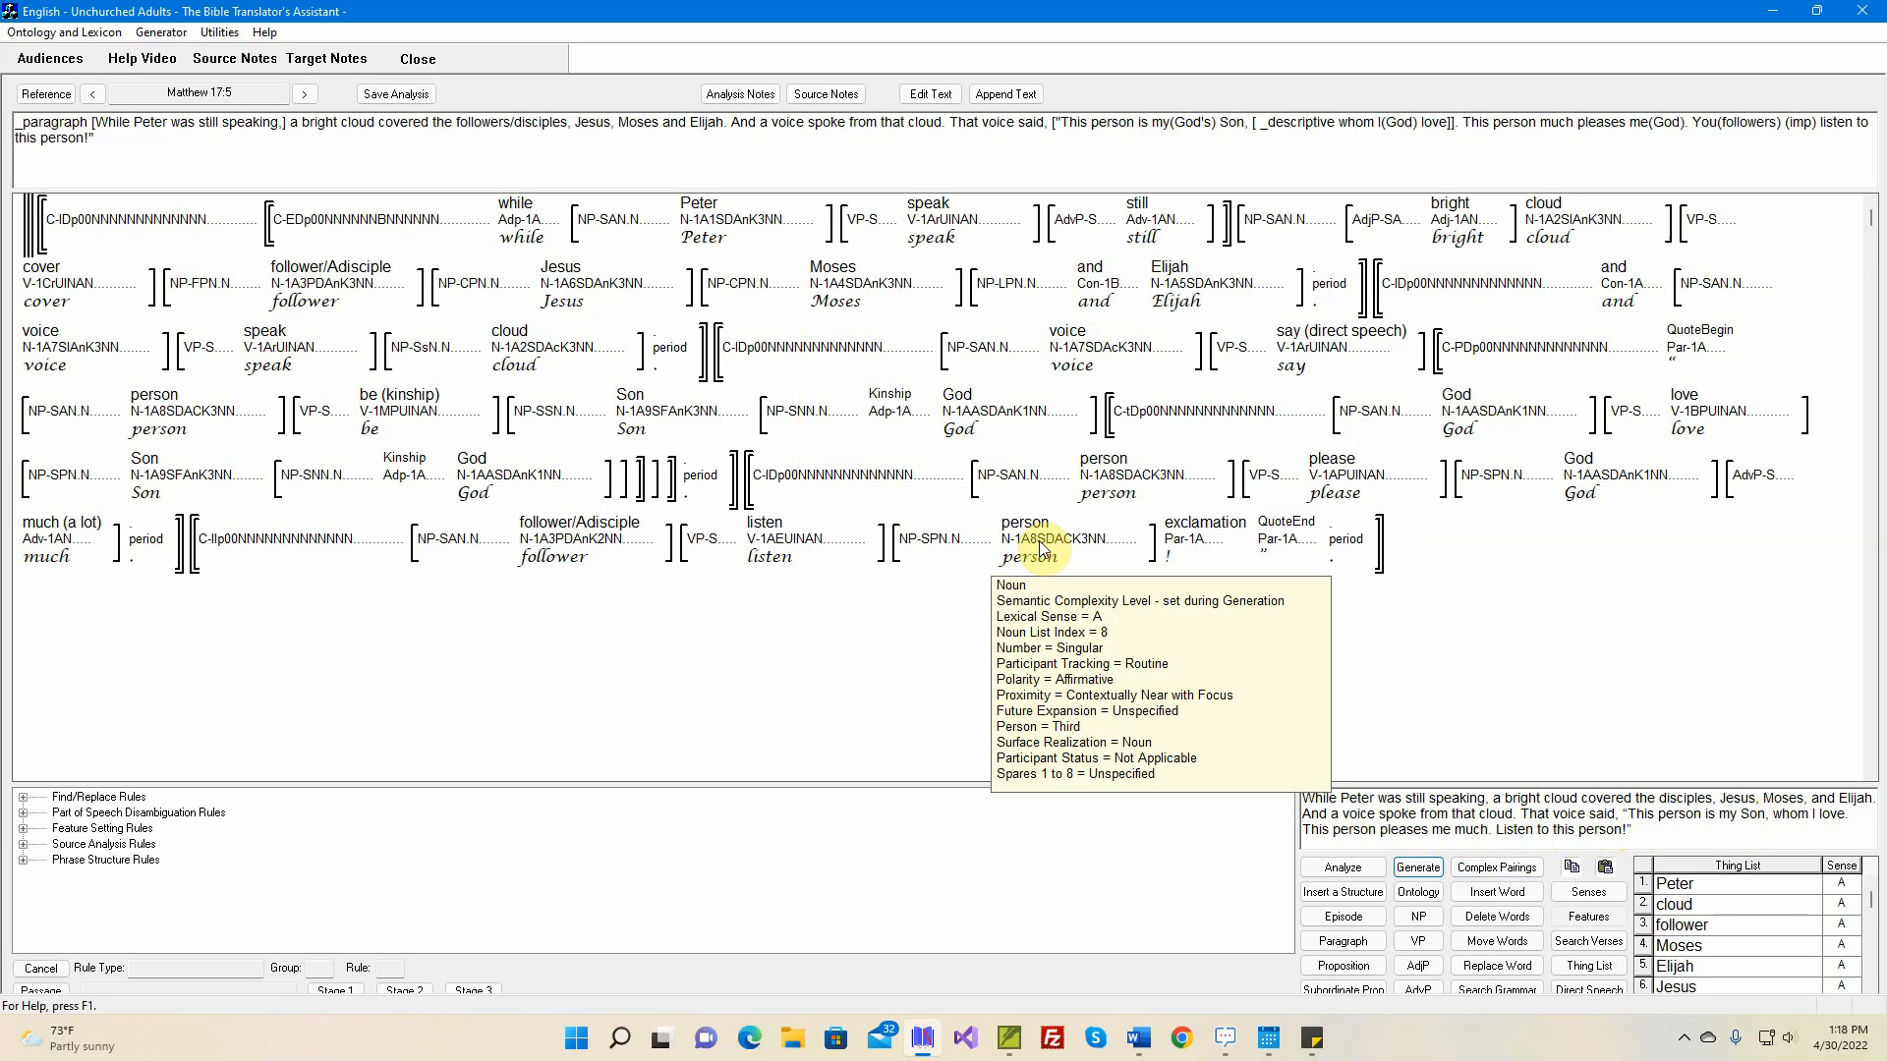